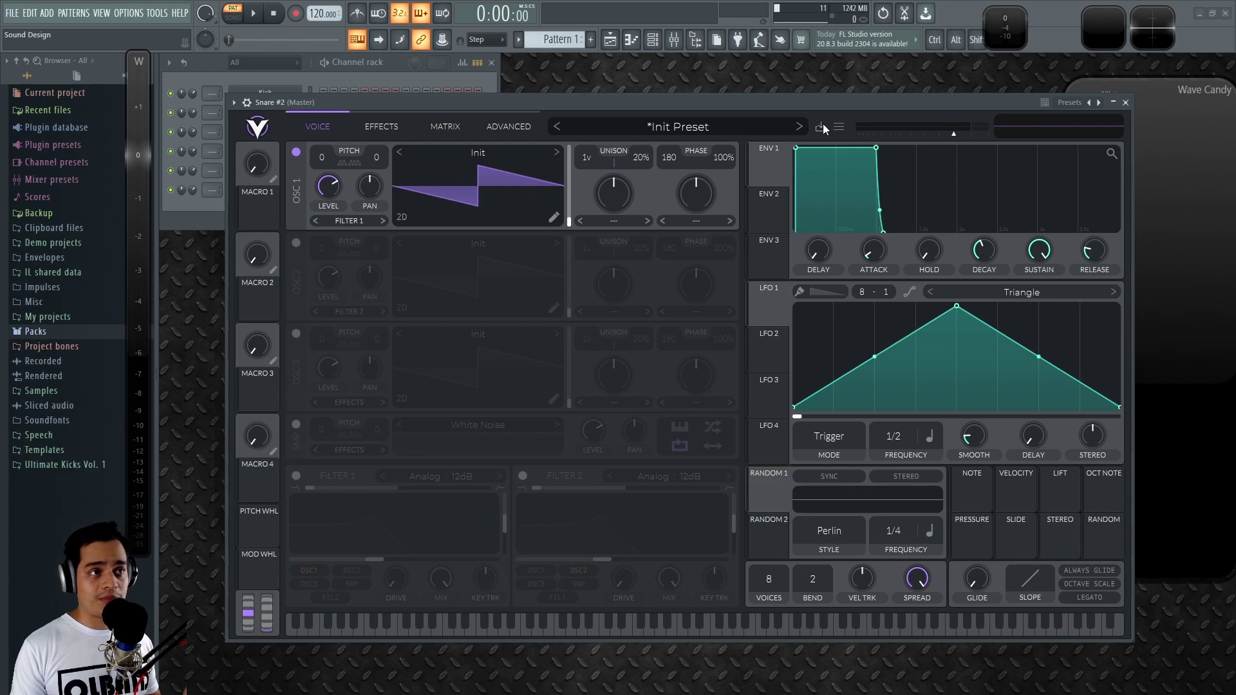
Turn off oscillator 1 and enable the sampler with White Noise as the only sound source
left_click_drag(793, 102, 786, 101)
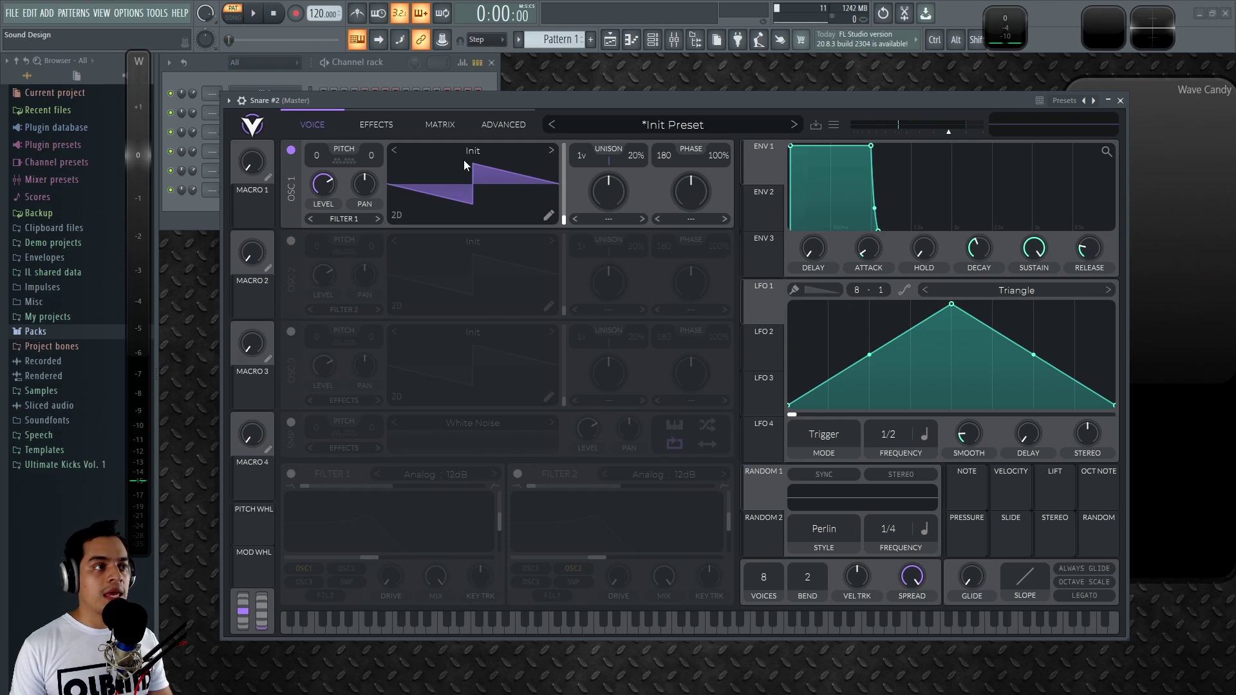
left_click(290, 152)
left_click(291, 423)
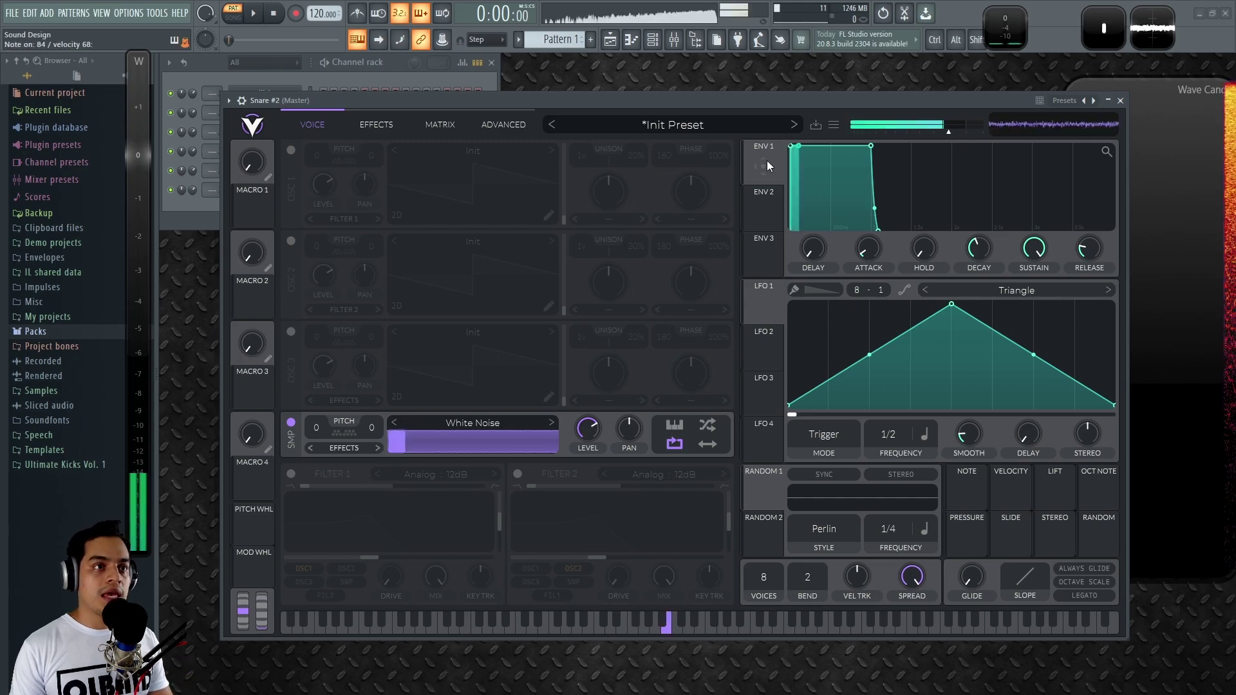
Shape envelope 1 into a short percussive hit by bringing sustain down to zero and shortening the decay
left_click(362, 130)
left_click(326, 126)
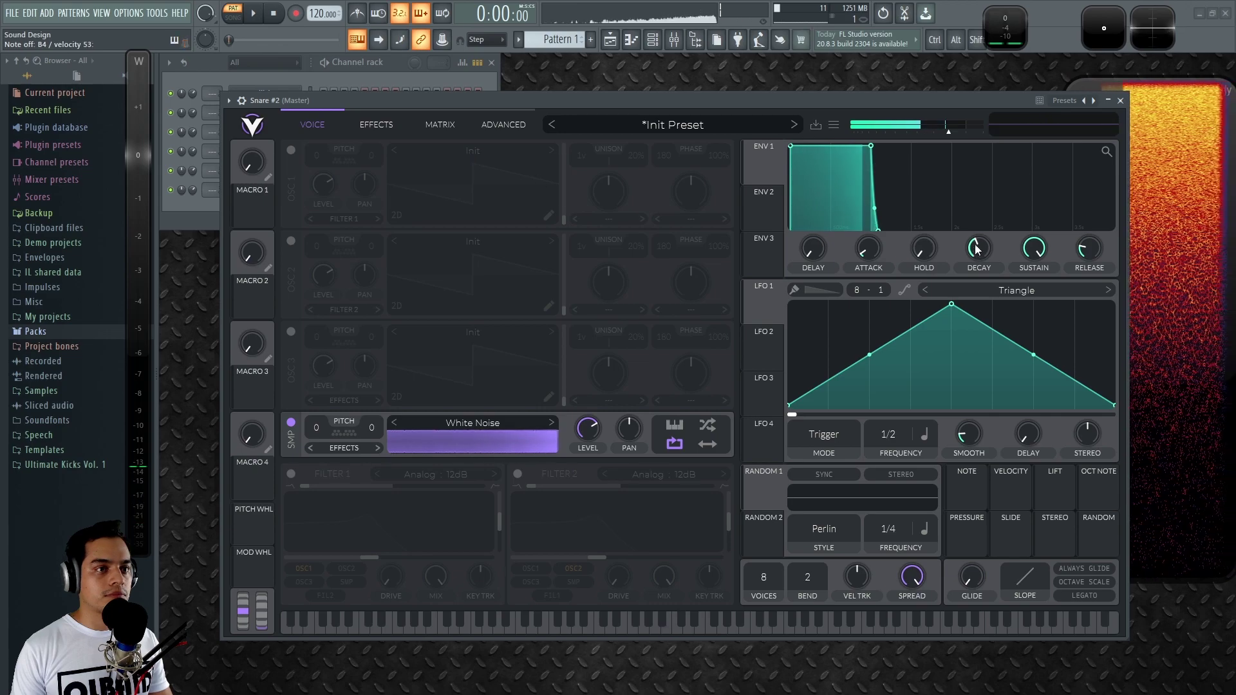
left_click_drag(1037, 250, 1046, 425)
left_click_drag(977, 245, 976, 258)
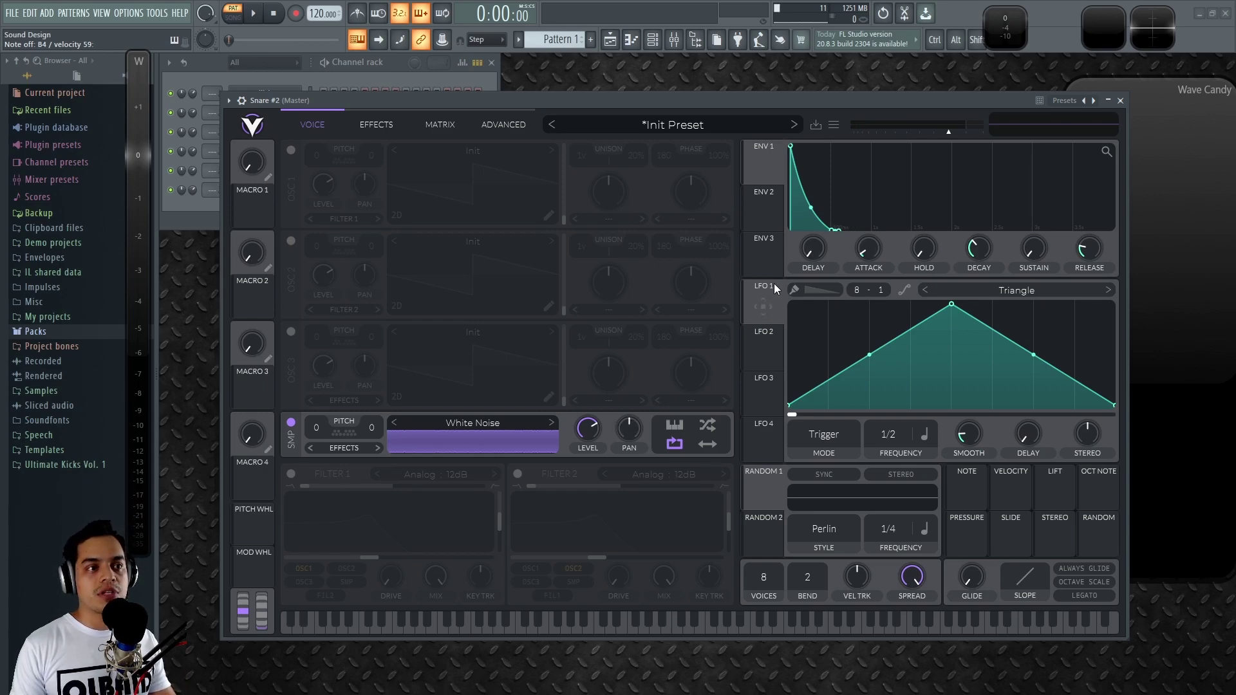
Assign LFO 1 to modulate the sampler level and set the LFO mode to Envelope
left_click_drag(763, 304, 598, 425)
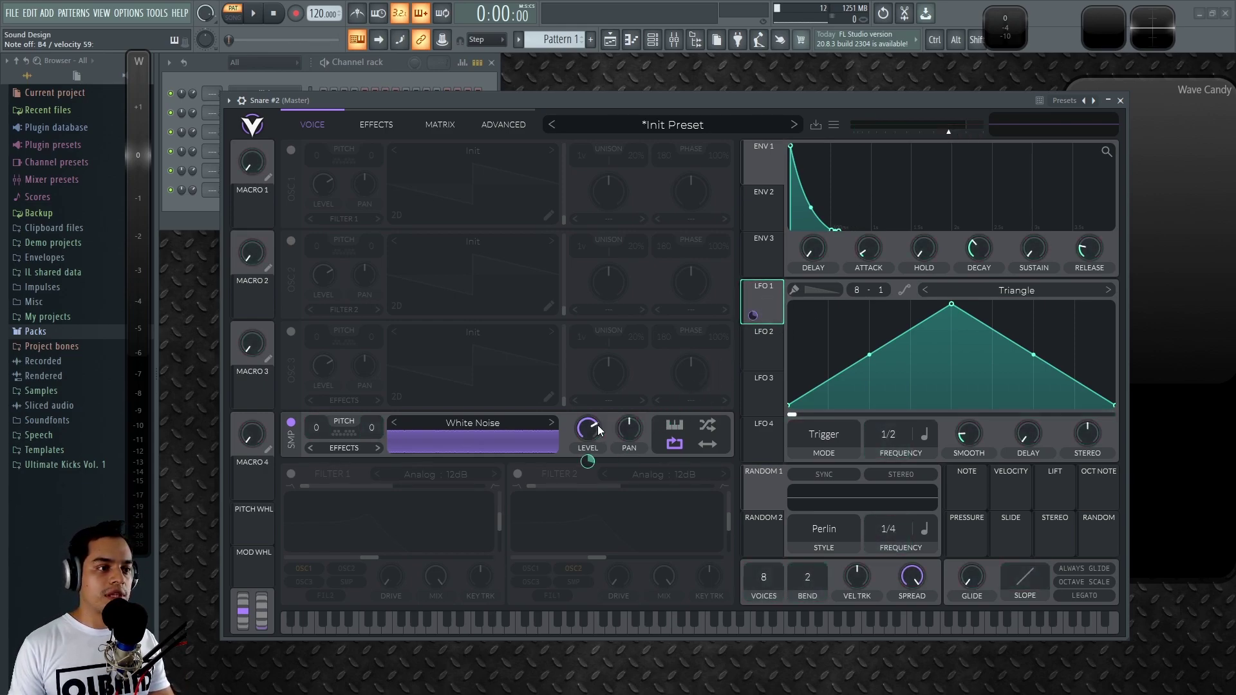
left_click(818, 436)
left_click(808, 500)
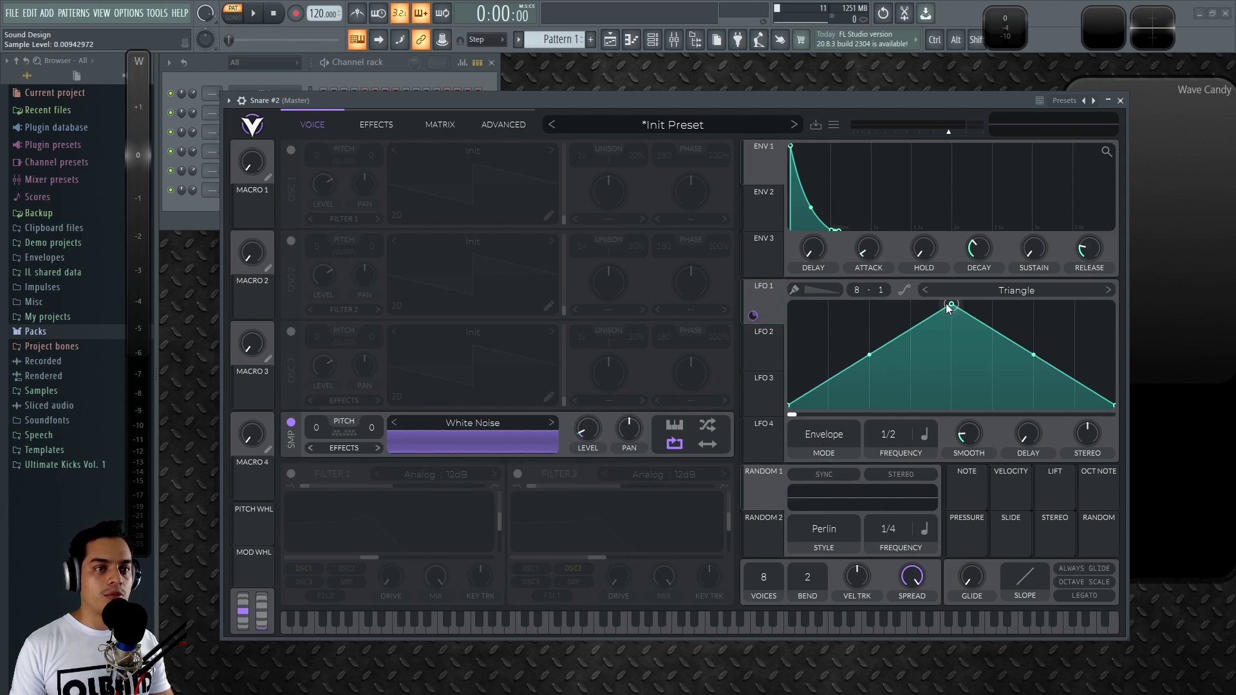
Redraw the LFO 1 curve as a steep initial decay followed by three progressively smaller peaks that fade to zero
left_click_drag(953, 306, 763, 321)
left_click_drag(837, 391, 834, 435)
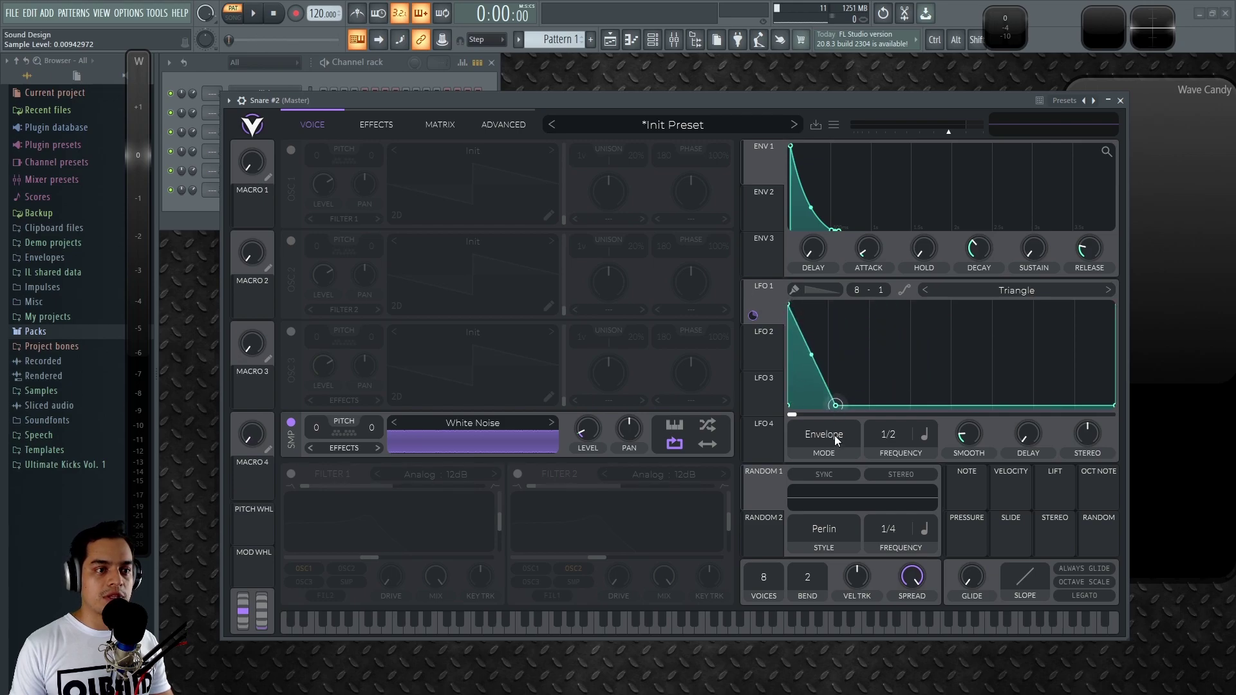
double_click(859, 369)
double_click(876, 385)
left_click_drag(875, 385, 994, 414)
double_click(906, 383)
double_click(922, 391)
double_click(949, 380)
double_click(980, 392)
left_click_drag(830, 405, 830, 407)
Set LFO 1's frequency to 1/8 and reshape its peaks with steep rises and gradual falls
mouse_move(592, 444)
left_mouse_down()
mouse_move(593, 407)
mouse_move(590, 451)
left_mouse_up()
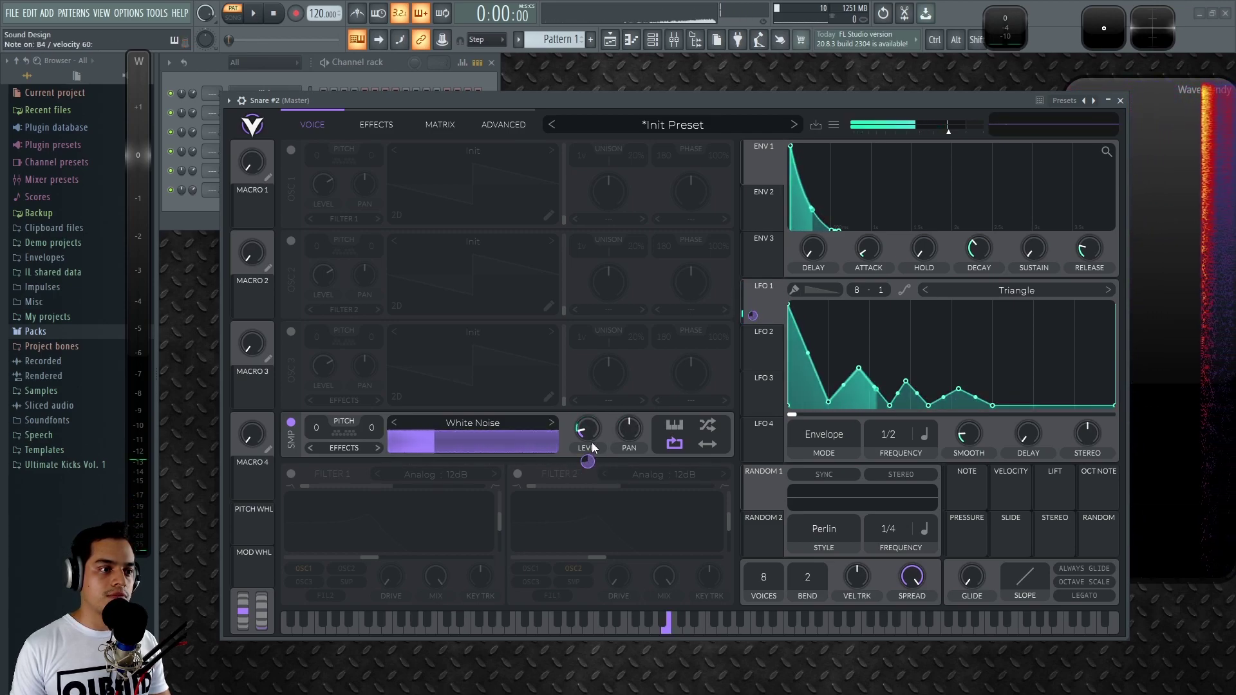
left_click_drag(891, 430, 907, 400)
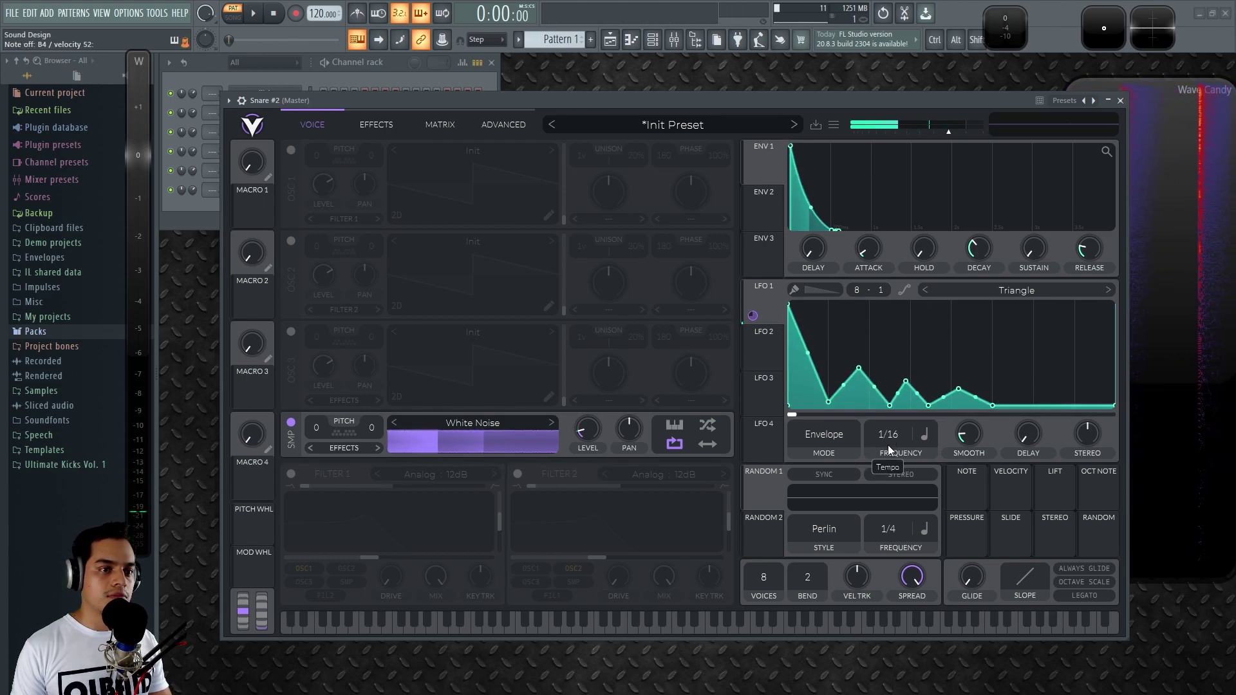
left_click_drag(890, 455, 889, 462)
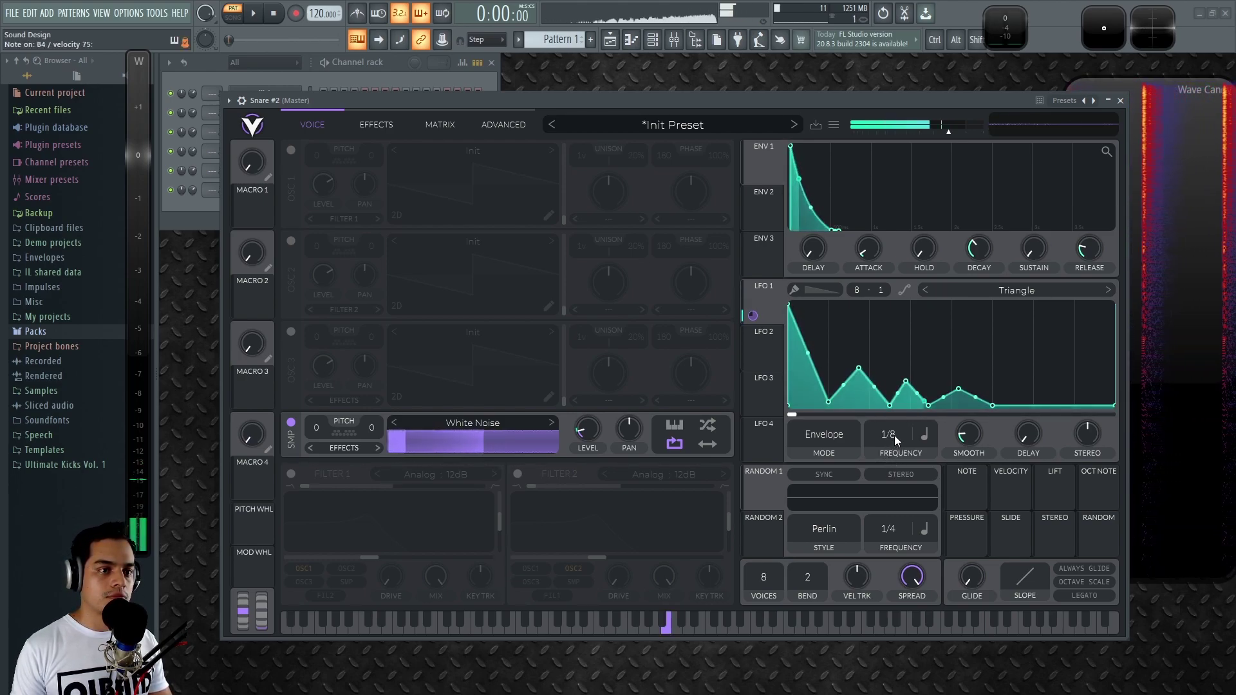
left_click_drag(829, 404, 1021, 407)
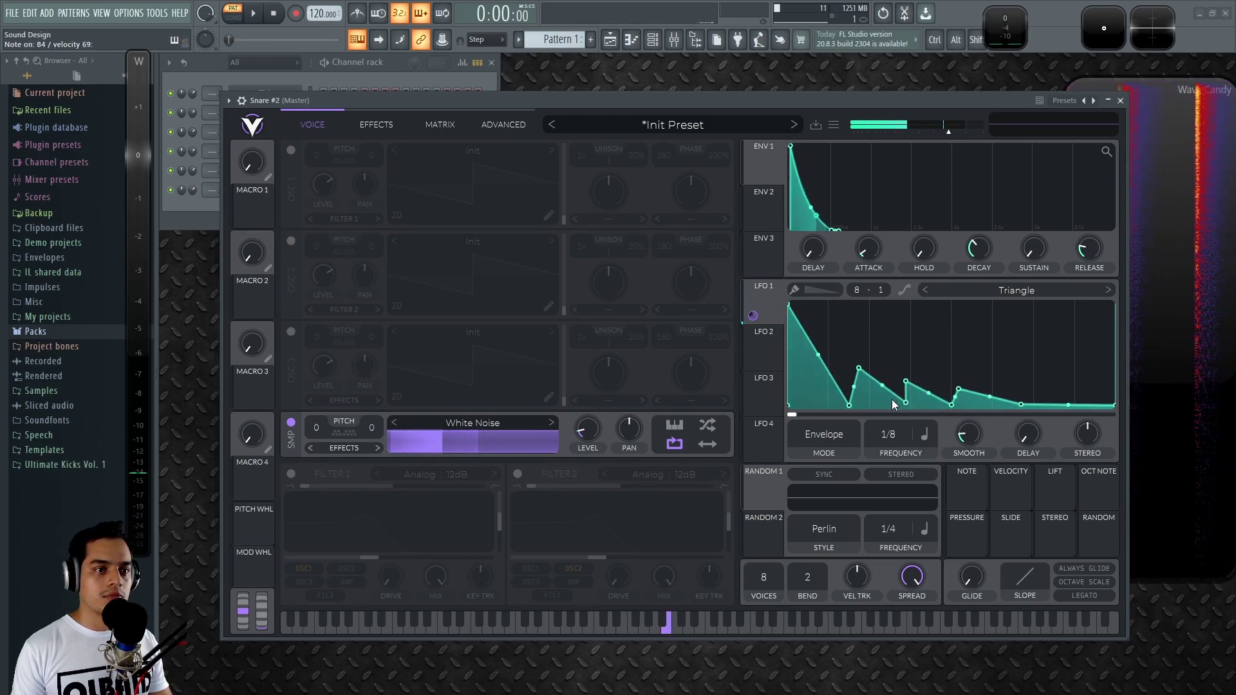
mouse_move(589, 434)
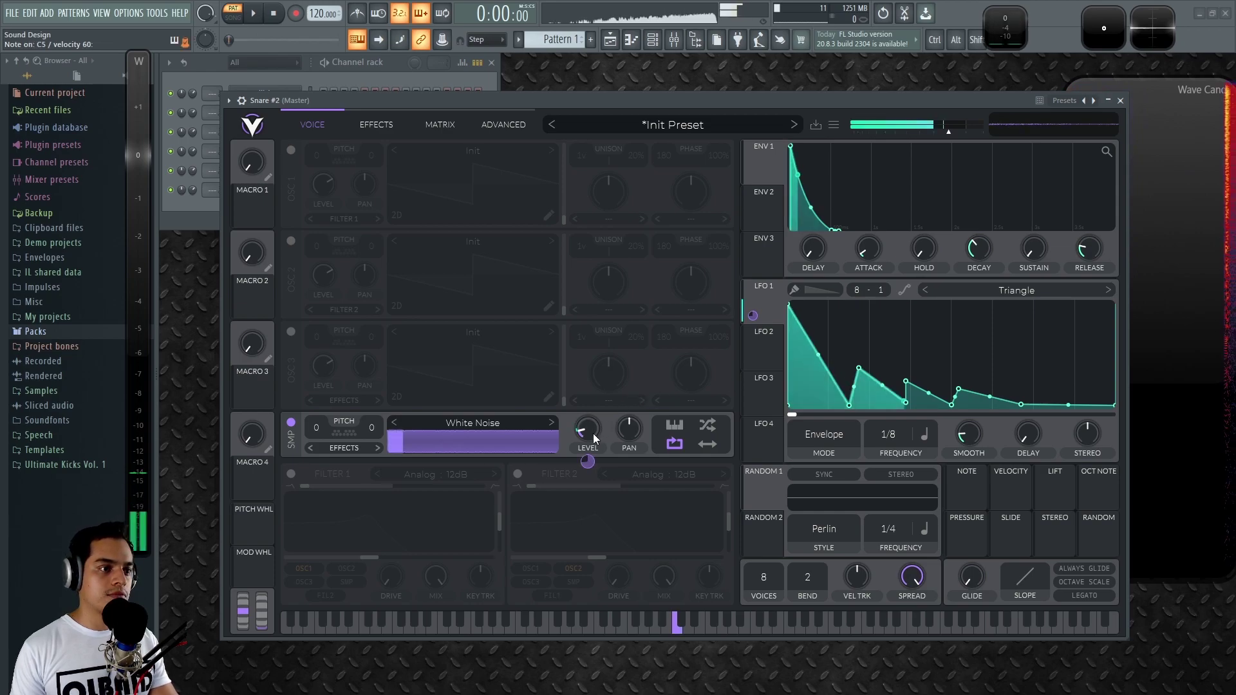
Enable Filter 1 and route the sampler's output through it
left_click(291, 475)
left_click(342, 450)
left_click(385, 477)
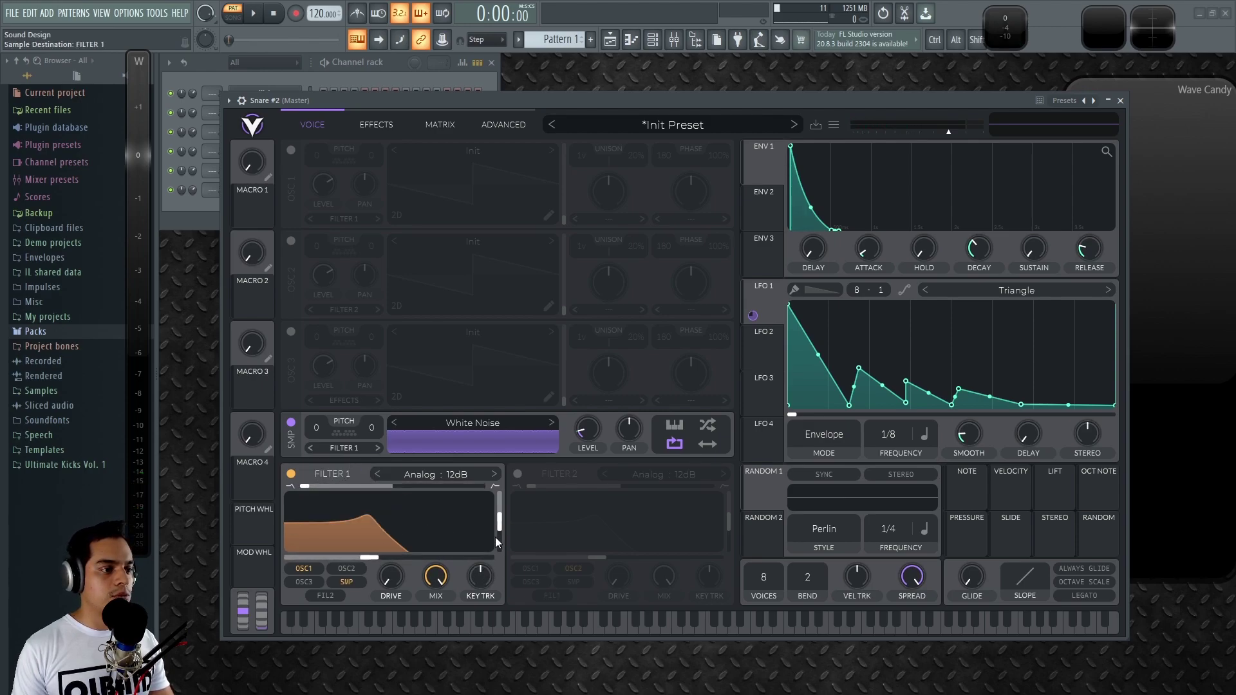
Shape Filter 1 into a band-pass with 20 dB drive, reduced resonance and a 26.20-semitone cutoff, and raise the sampler level
left_click_drag(372, 559, 387, 559)
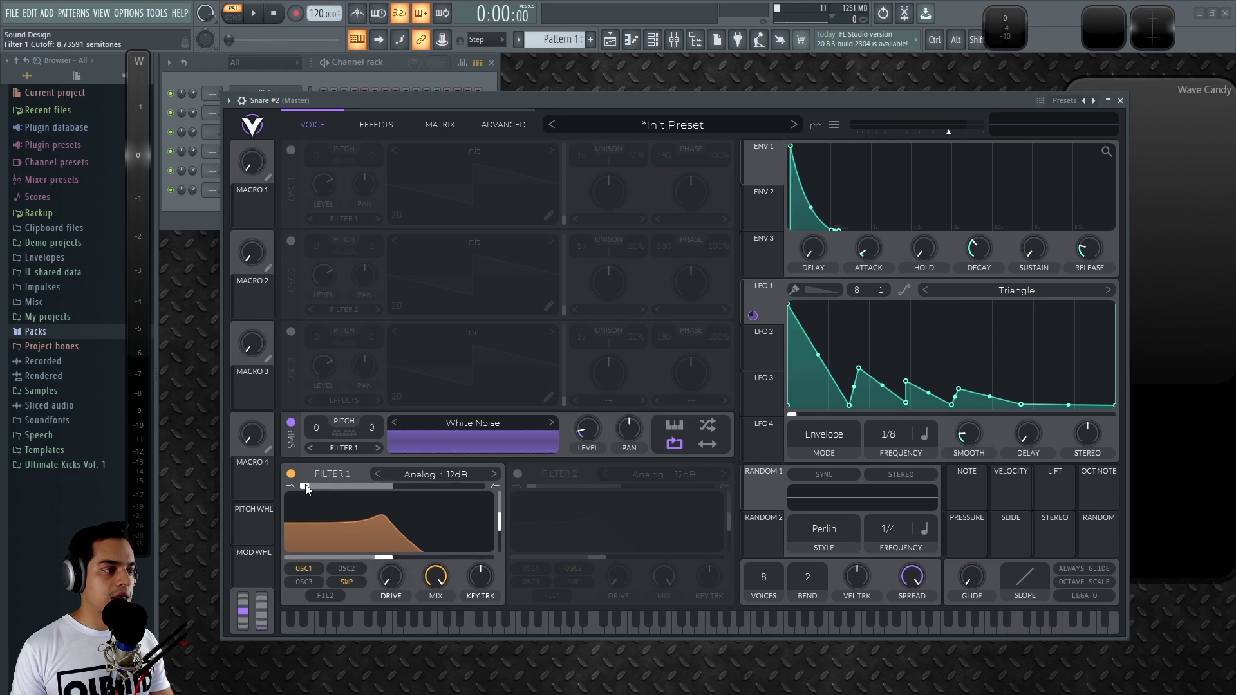
left_click_drag(305, 488, 393, 491)
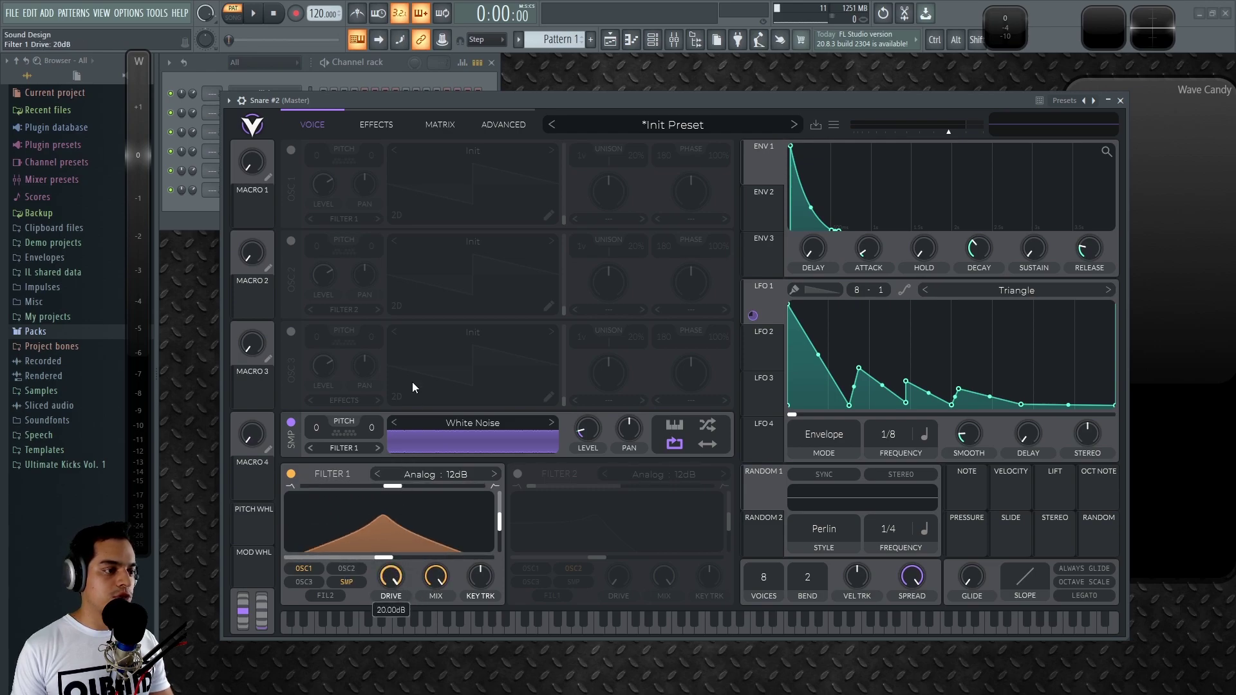
left_click_drag(383, 559, 425, 560)
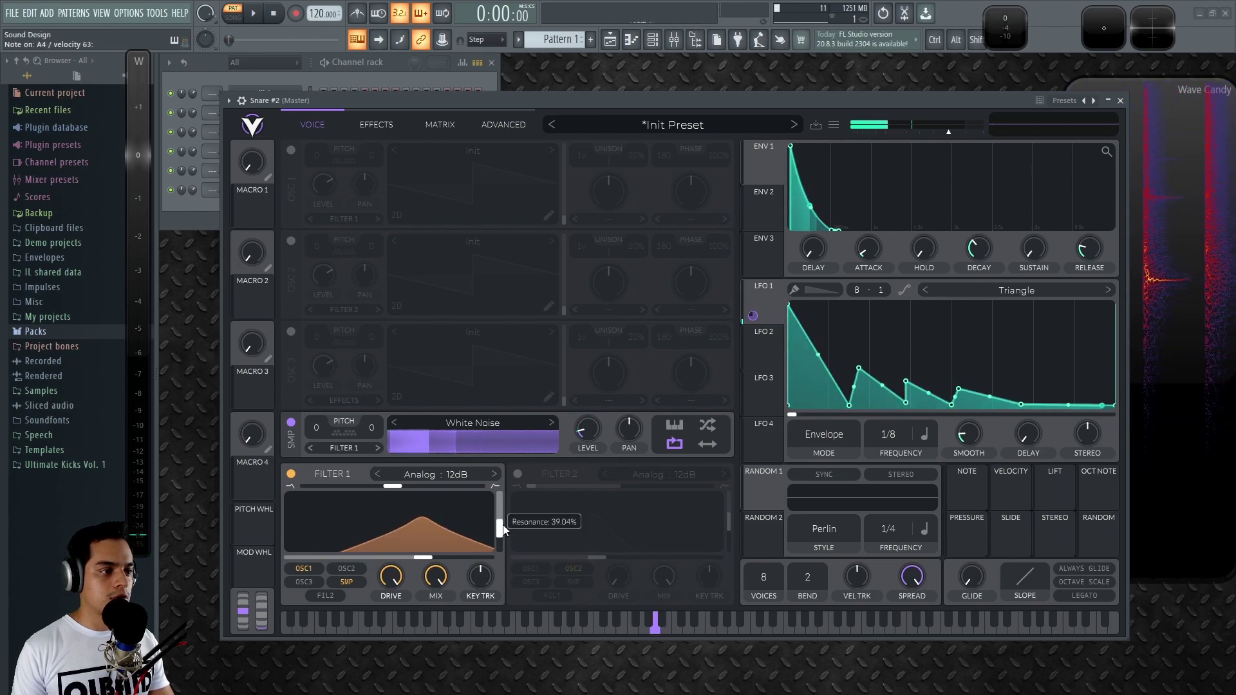
mouse_move(585, 439)
left_mouse_down()
mouse_move(597, 409)
mouse_move(599, 425)
left_mouse_up()
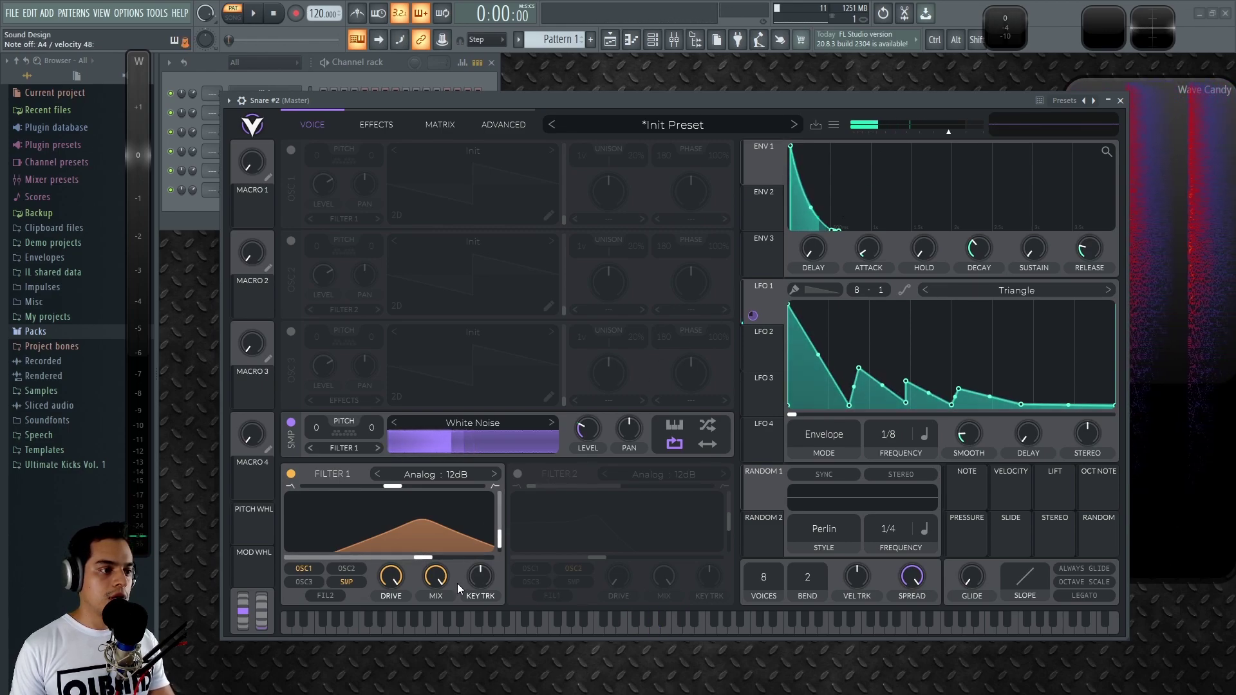
left_click_drag(424, 558, 413, 559)
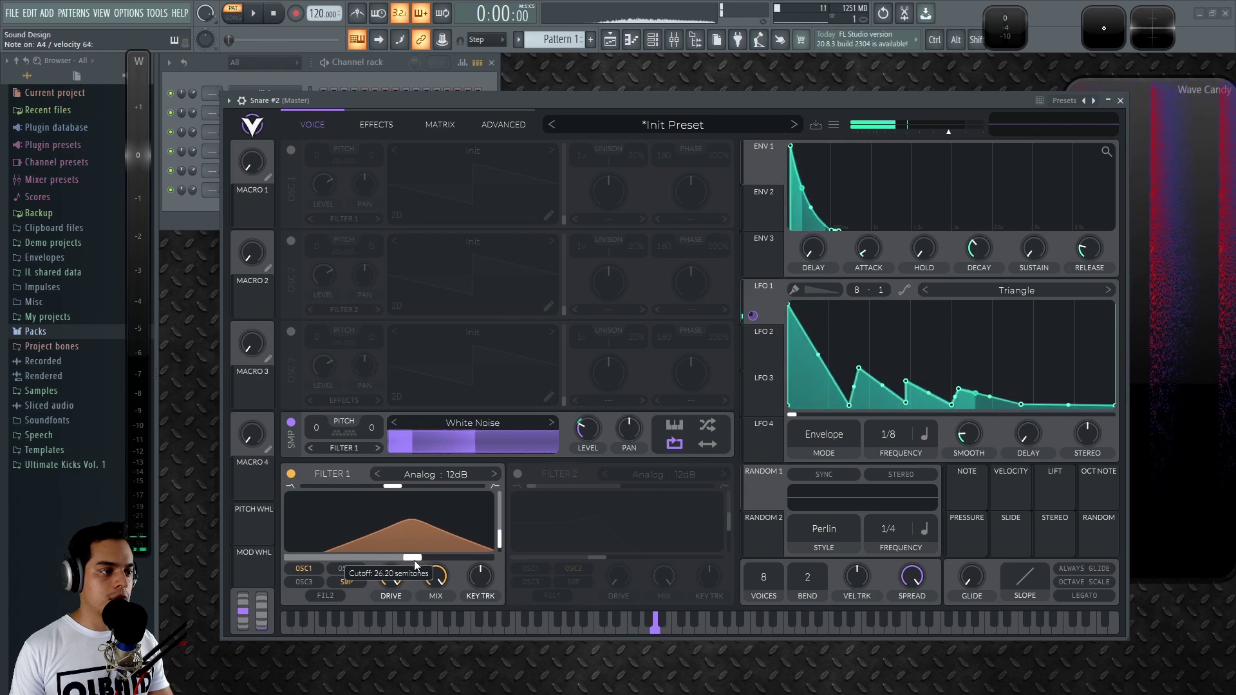
Enable the Distortion effect with the Soft Clip type and set its drive to 25.5 dB
left_click(385, 125)
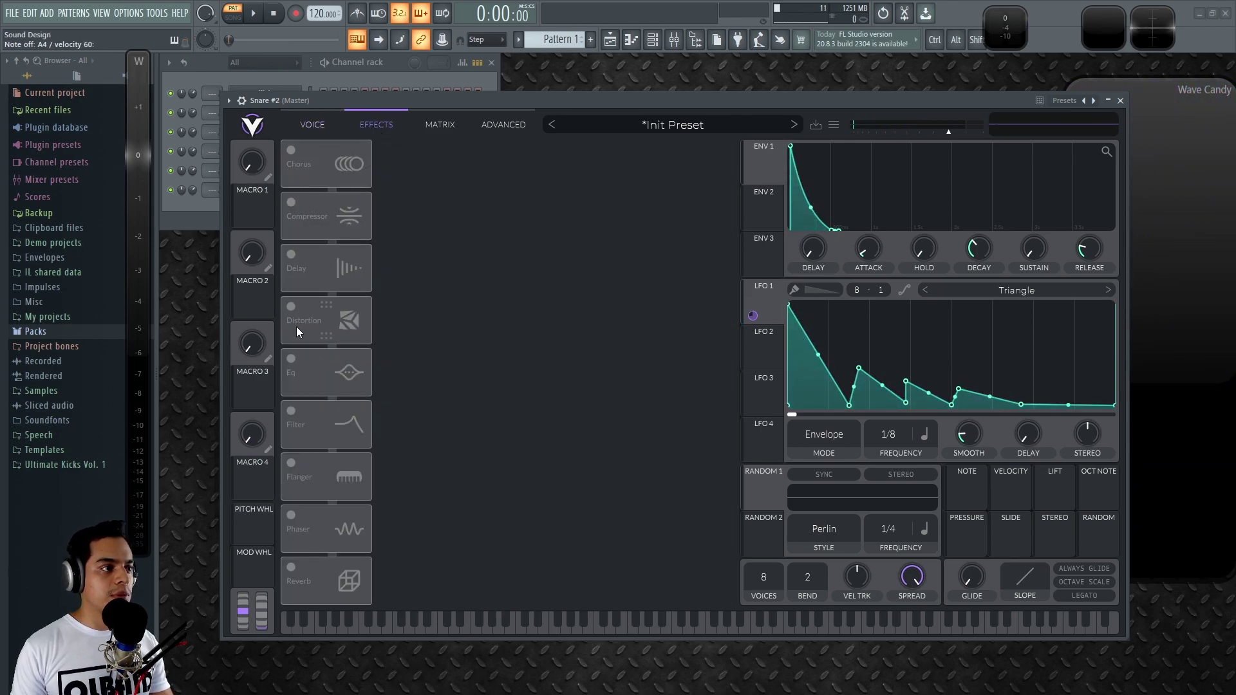
left_click(292, 307)
mouse_move(598, 165)
left_mouse_down()
mouse_move(613, 137)
mouse_move(603, 162)
left_mouse_up()
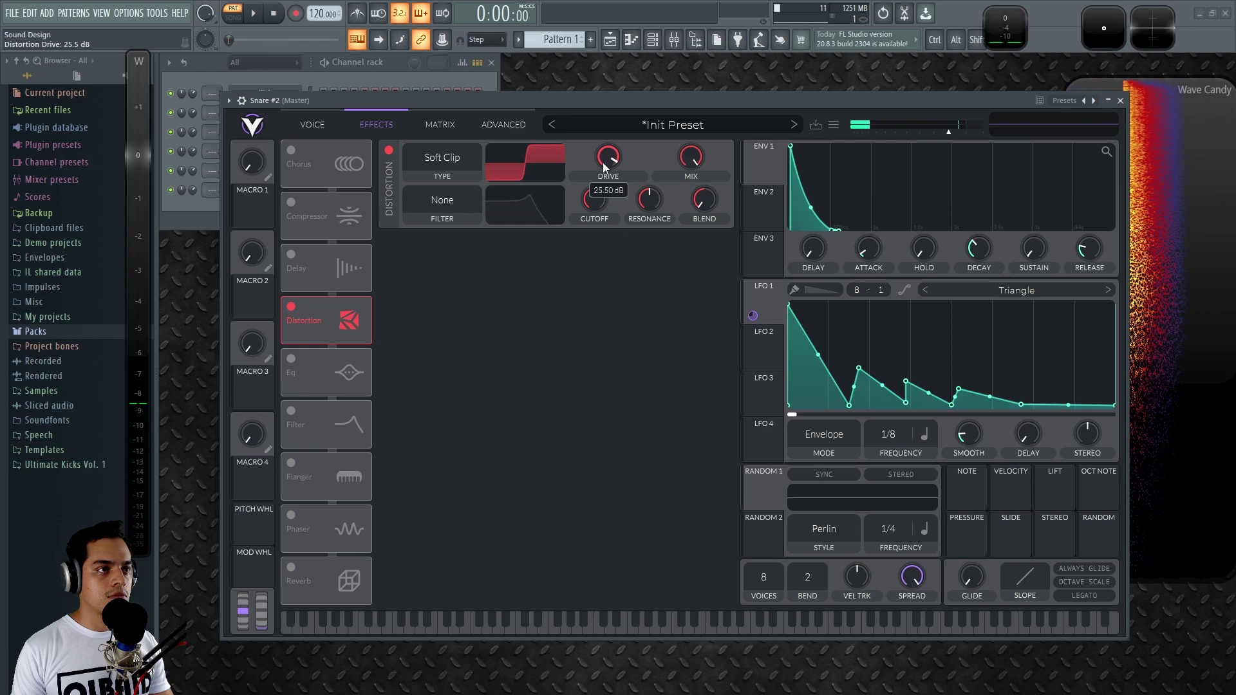
Enable the Chorus, set its frequency to 0.125 s in Seconds mode, and compare the sound with the chorus bypassed
left_click(293, 152)
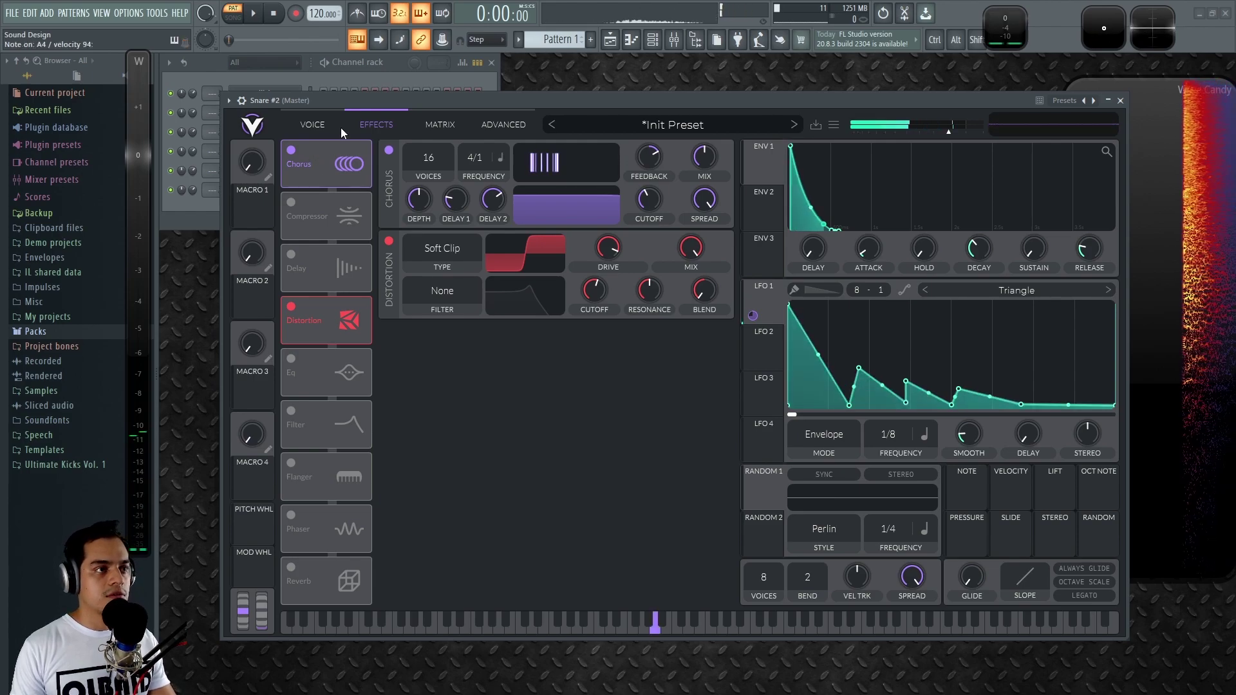
left_click(501, 157)
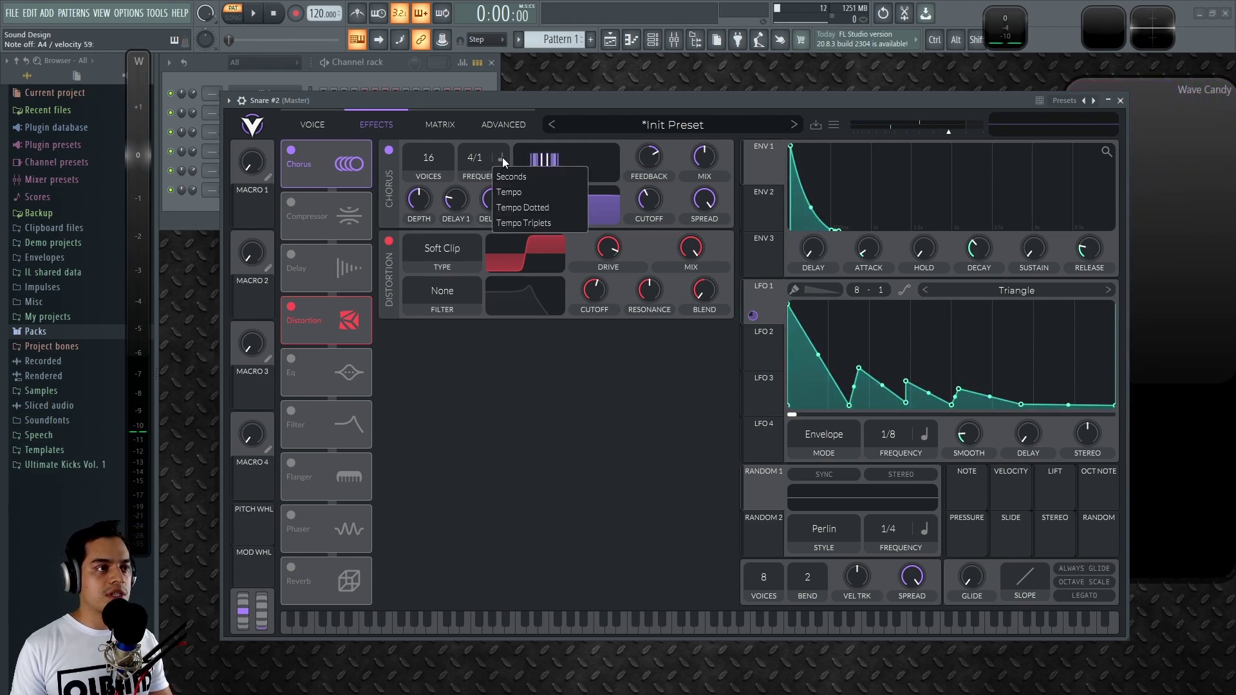
left_click(525, 175)
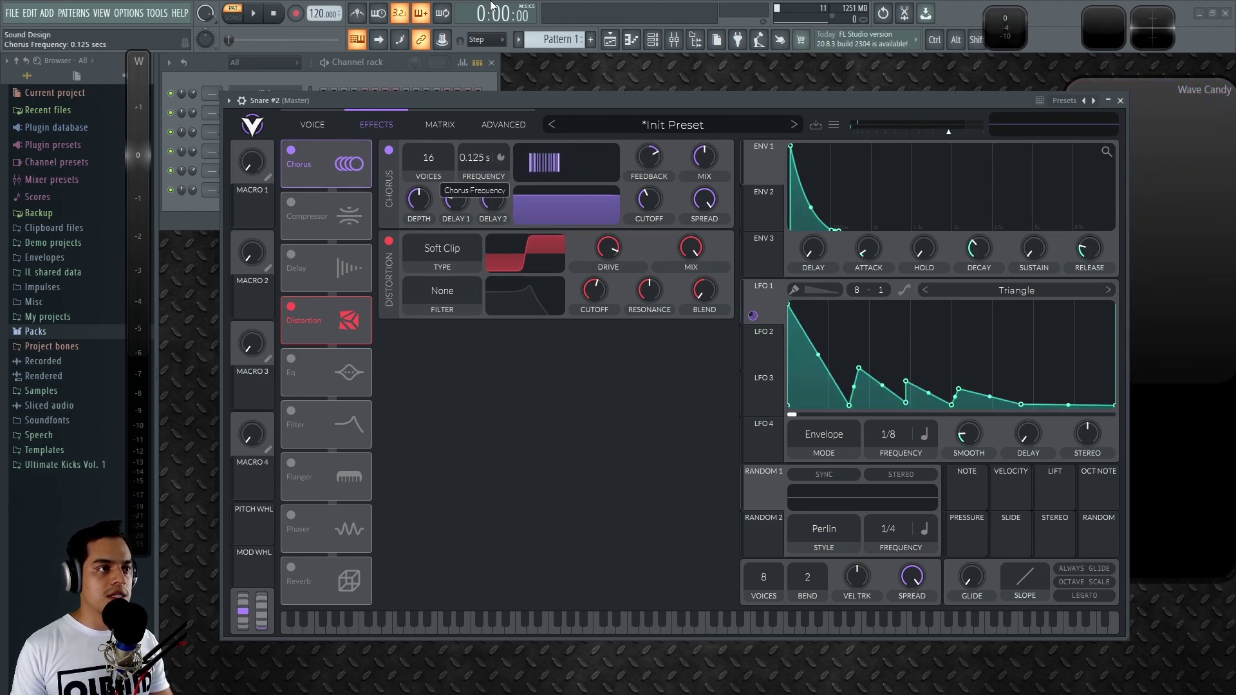
left_click(388, 151)
left_click(388, 151)
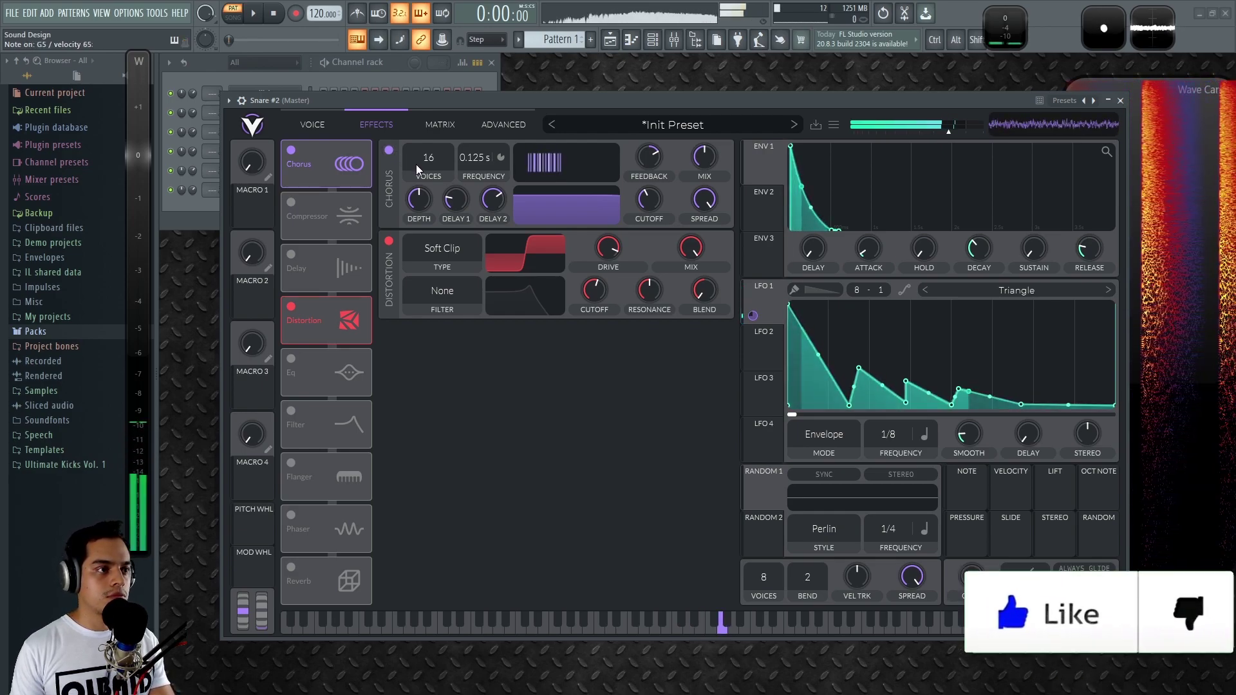
Set the distortion's filter to Pre with a blend of 2, adjusting its cutoff and lowering its resonance
left_click(451, 290)
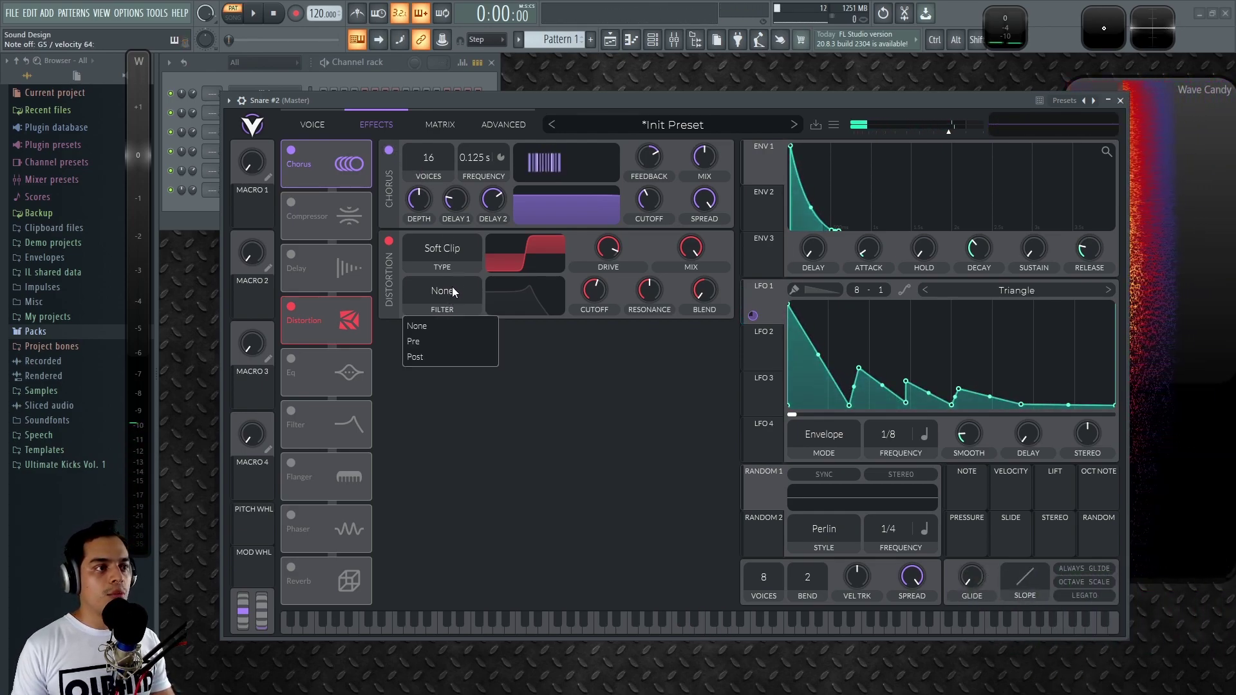
left_click(439, 342)
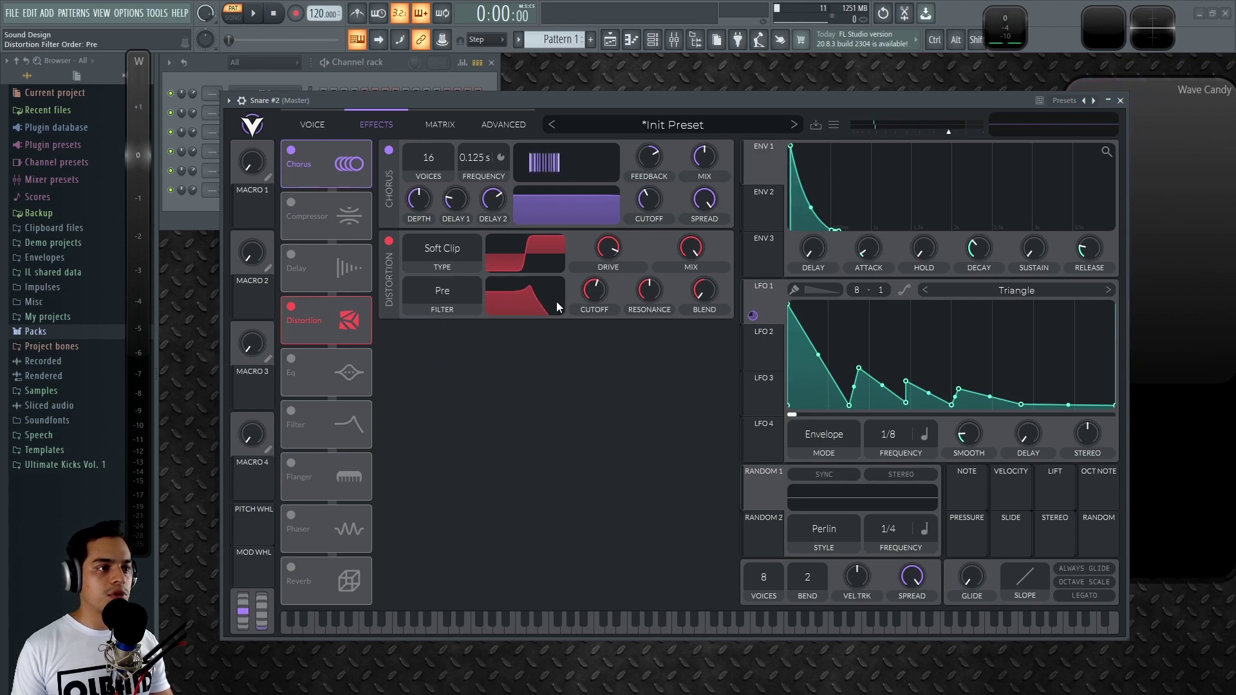
left_click_drag(707, 291, 647, 83)
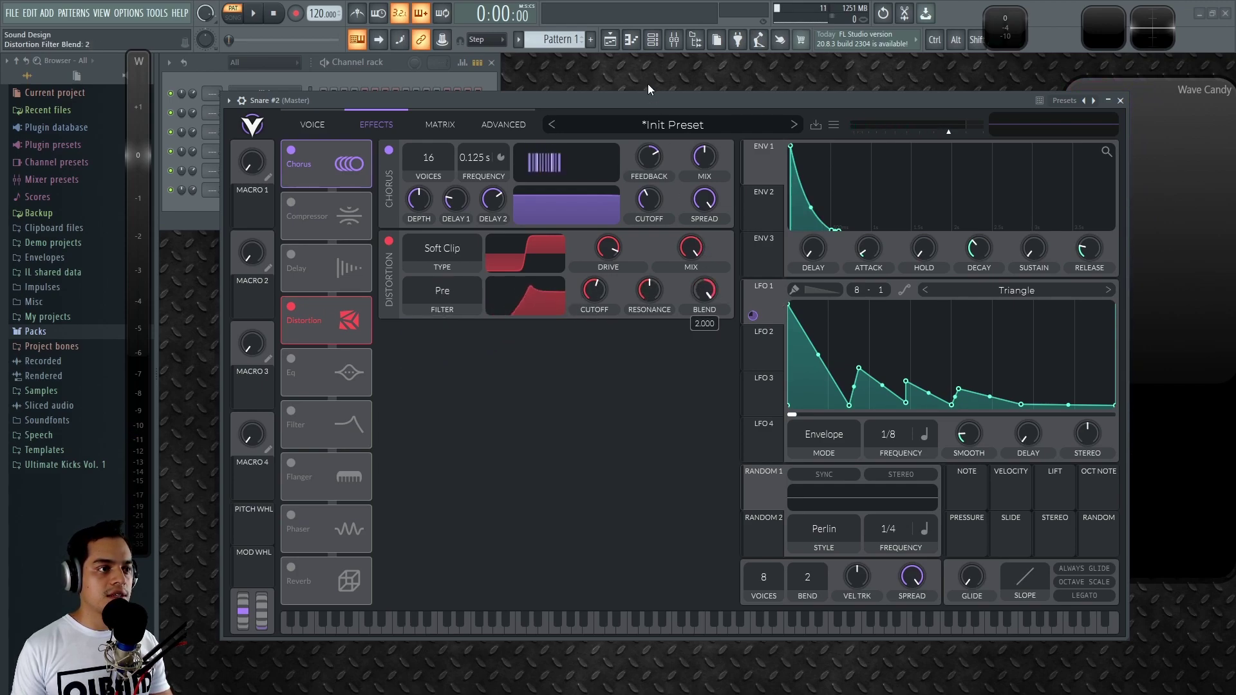
mouse_move(593, 290)
left_mouse_down()
mouse_move(593, 331)
mouse_move(590, 308)
mouse_move(605, 291)
mouse_move(652, 291)
mouse_move(645, 336)
mouse_move(605, 295)
mouse_move(596, 308)
mouse_move(654, 265)
mouse_move(601, 276)
mouse_move(653, 297)
mouse_move(587, 296)
mouse_move(597, 290)
left_mouse_up()
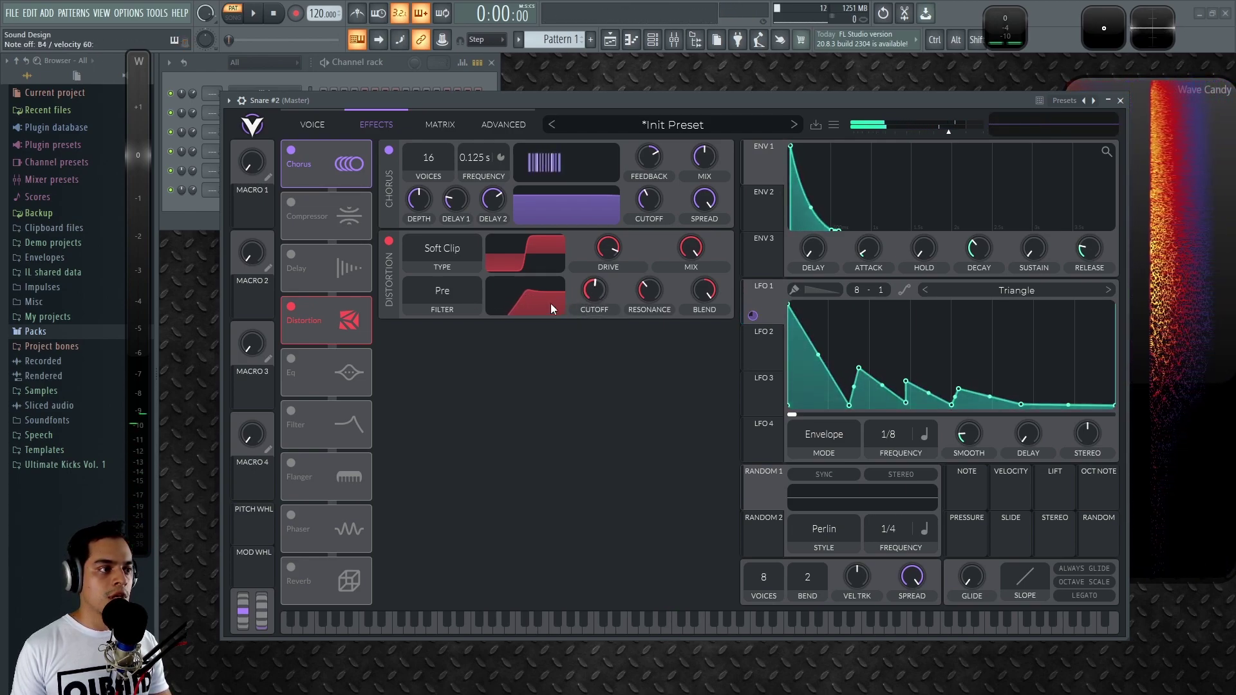
Enable the Reverb, cut the low frequencies in its response curve, and keep its mix low
left_click(291, 568)
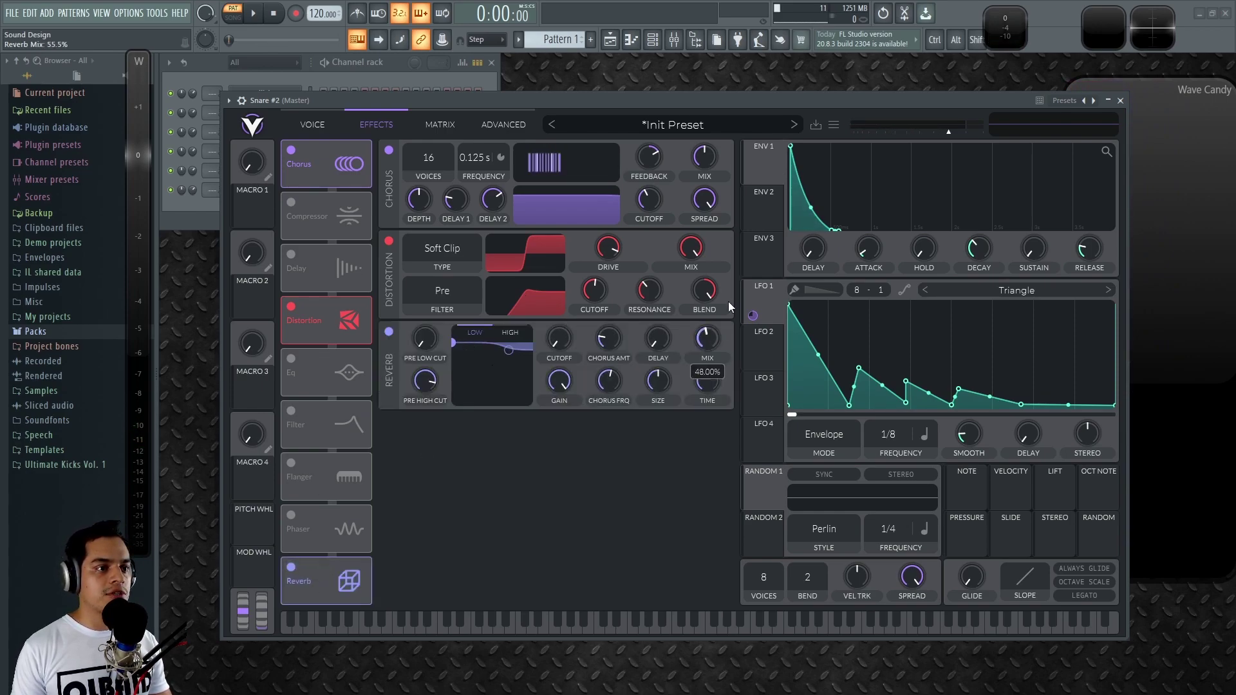
left_click_drag(476, 335, 492, 465)
mouse_move(707, 381)
left_mouse_down()
mouse_move(711, 403)
mouse_move(710, 376)
left_mouse_up()
left_click_drag(509, 350, 521, 343)
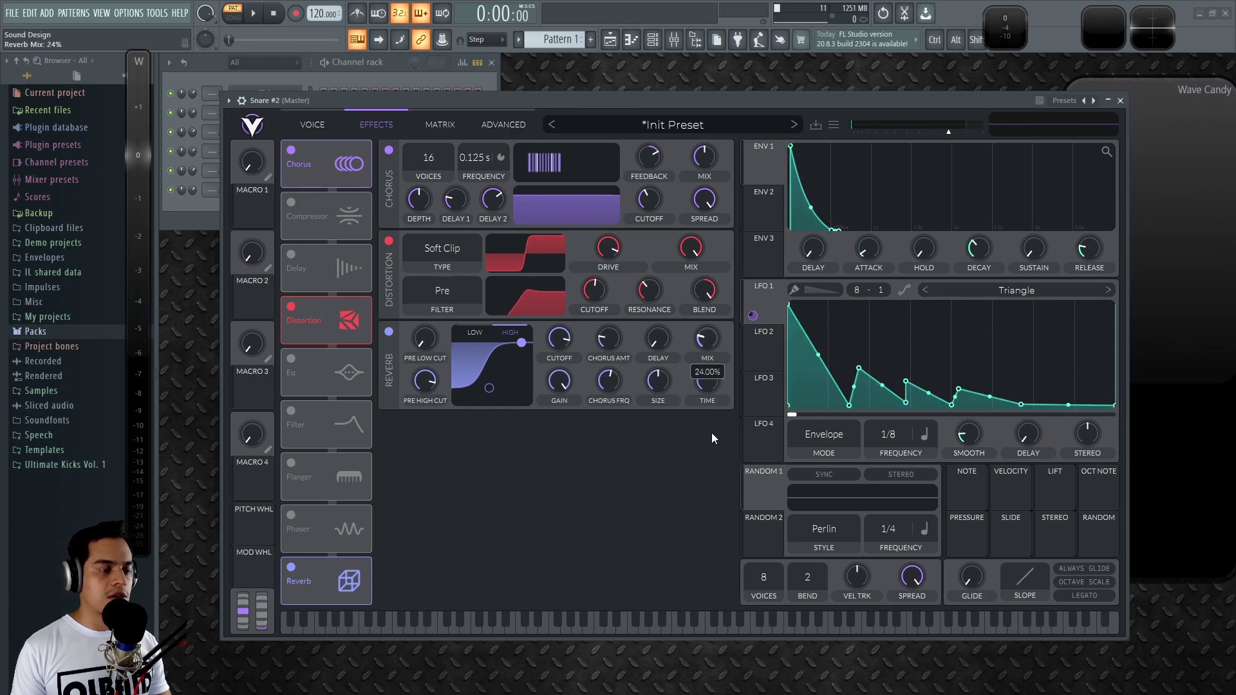
left_click_drag(712, 435, 706, 444)
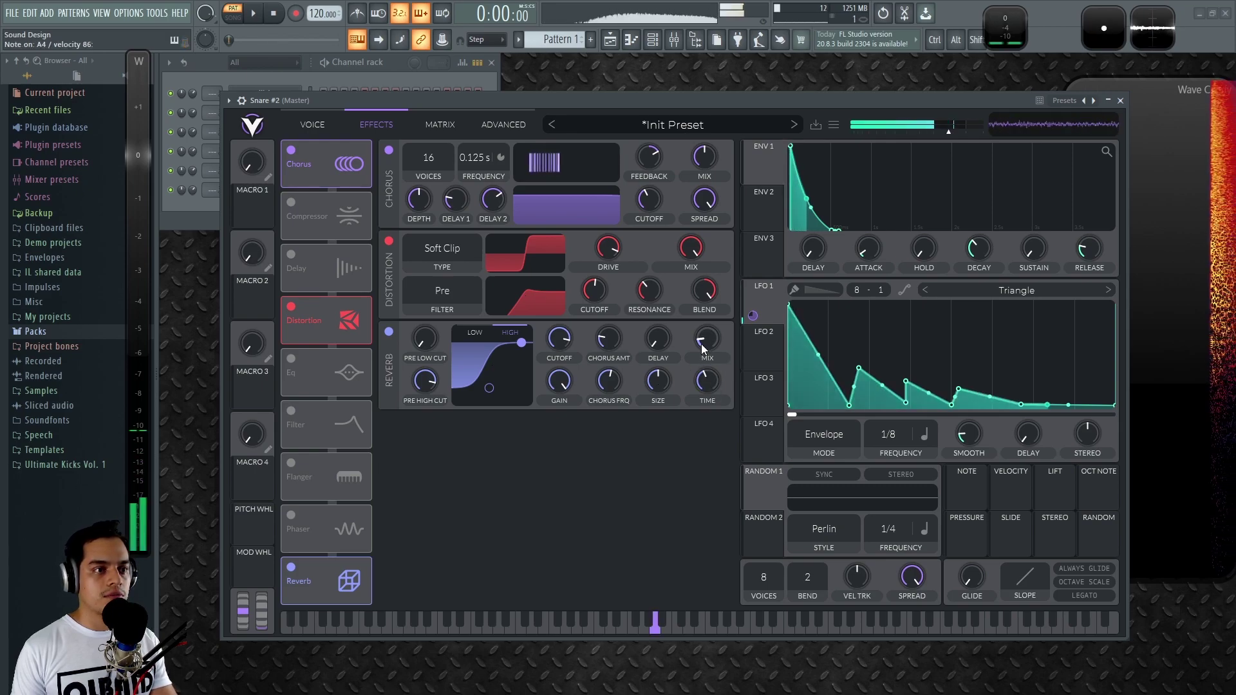
left_click_drag(703, 342, 704, 339)
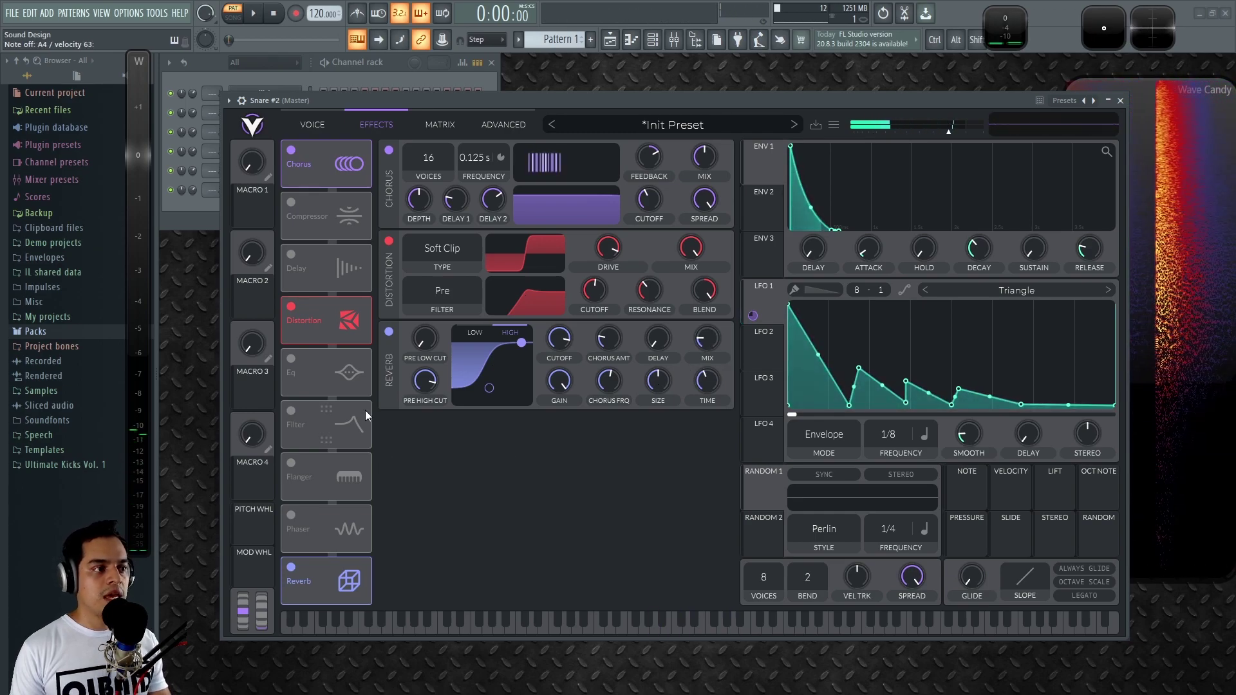
Enable the EQ, cut the low band, boost the mids slightly, and set the high band to 2.214 dB at 111.6 semitones
left_click(293, 358)
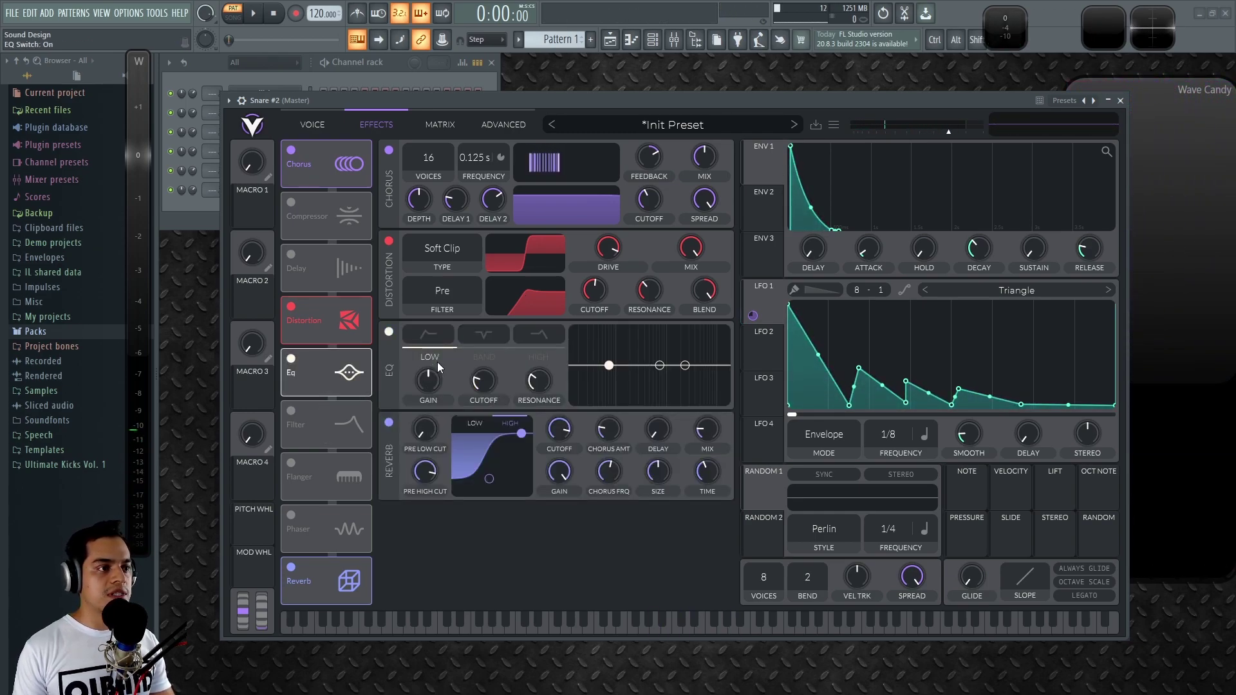
left_click_drag(608, 365, 701, 361)
scroll(662, 351, "up", 3)
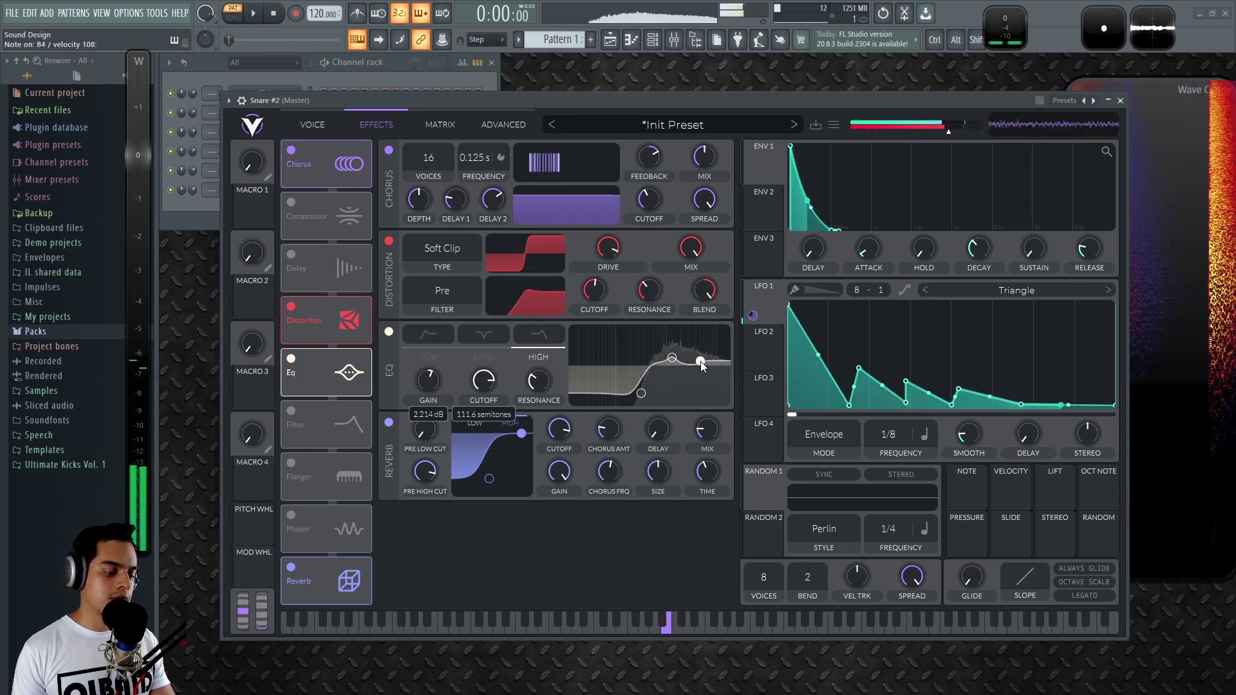
left_click(314, 126)
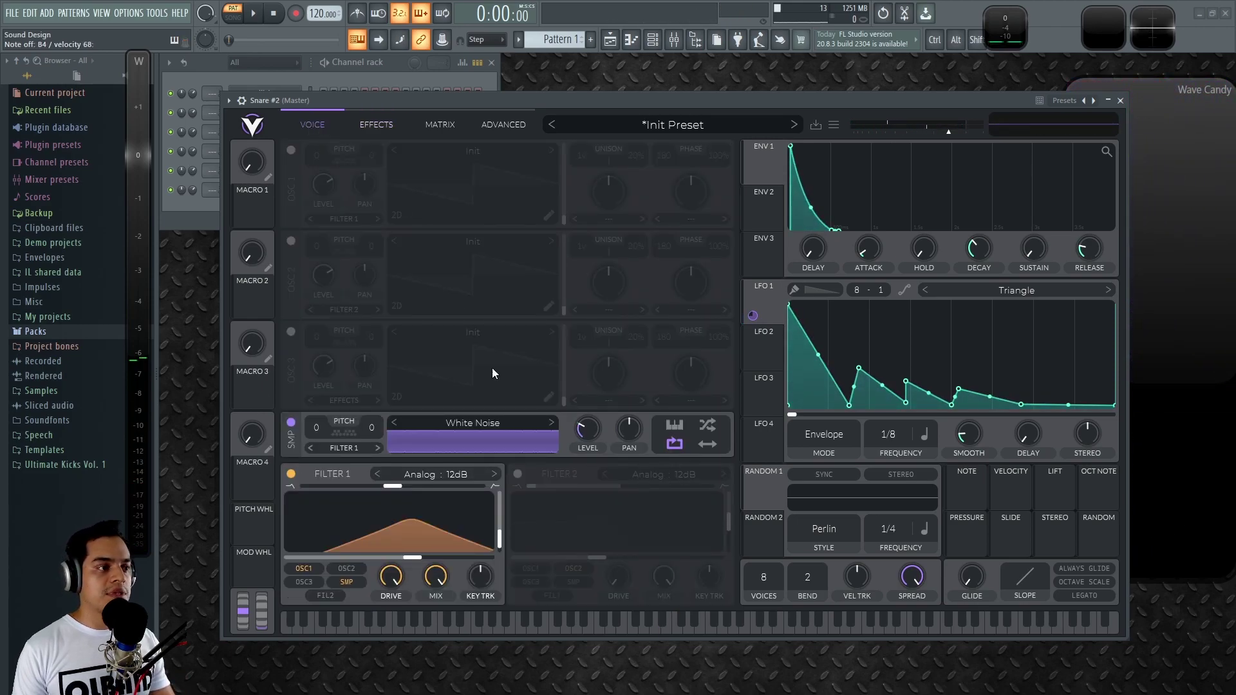
Audition the sampler's other noise sources, including Box Fan, HVAC Unit, Jack Hammer, River and Brown Noise, and return to White Noise
left_click(553, 423)
left_click(552, 423)
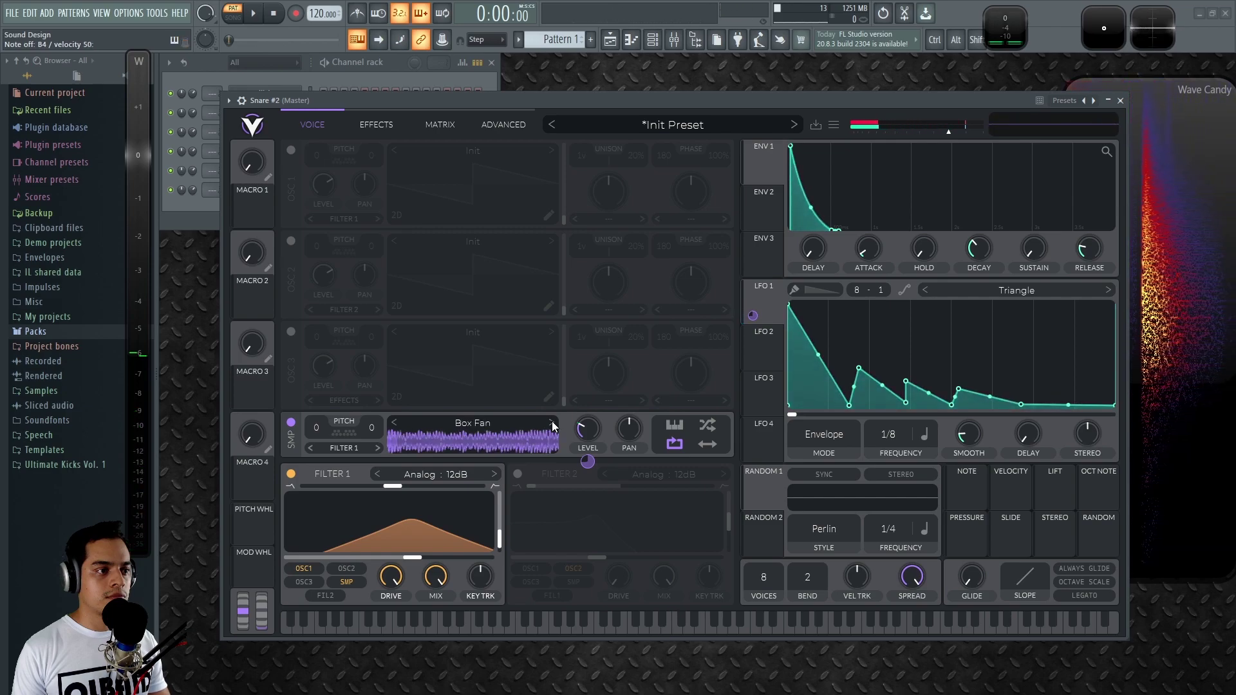
left_click(552, 423)
left_click(552, 424)
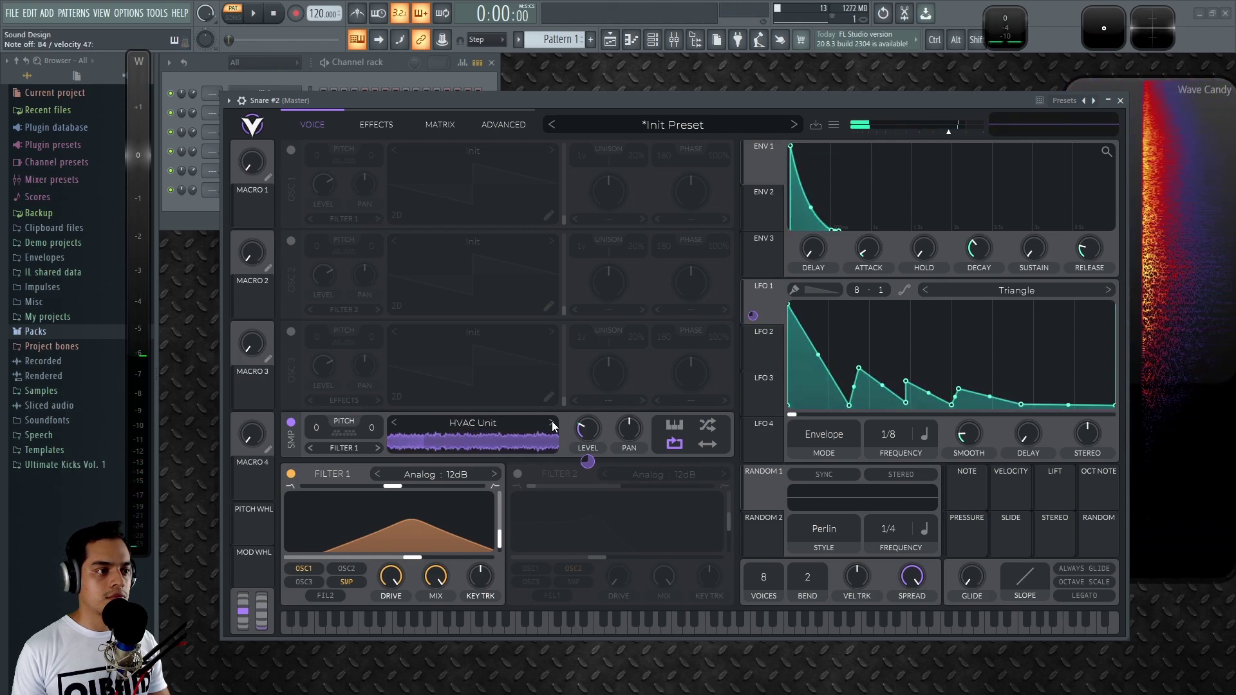
left_click(553, 424)
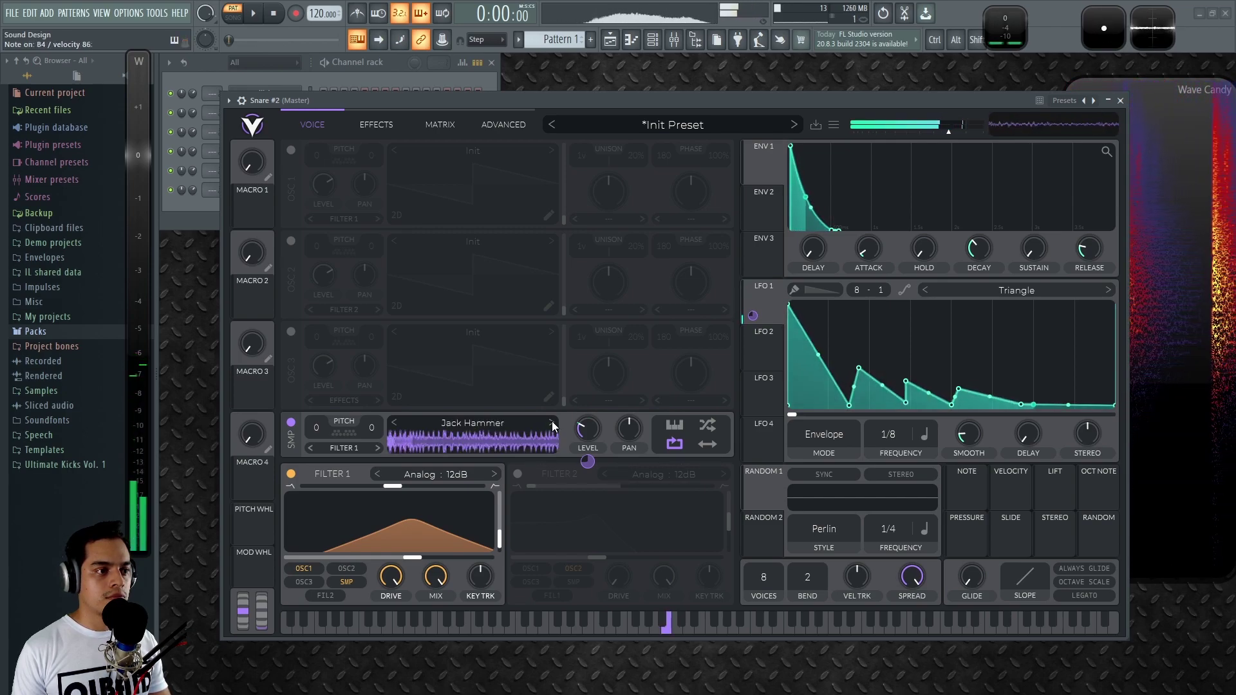
left_click(553, 424)
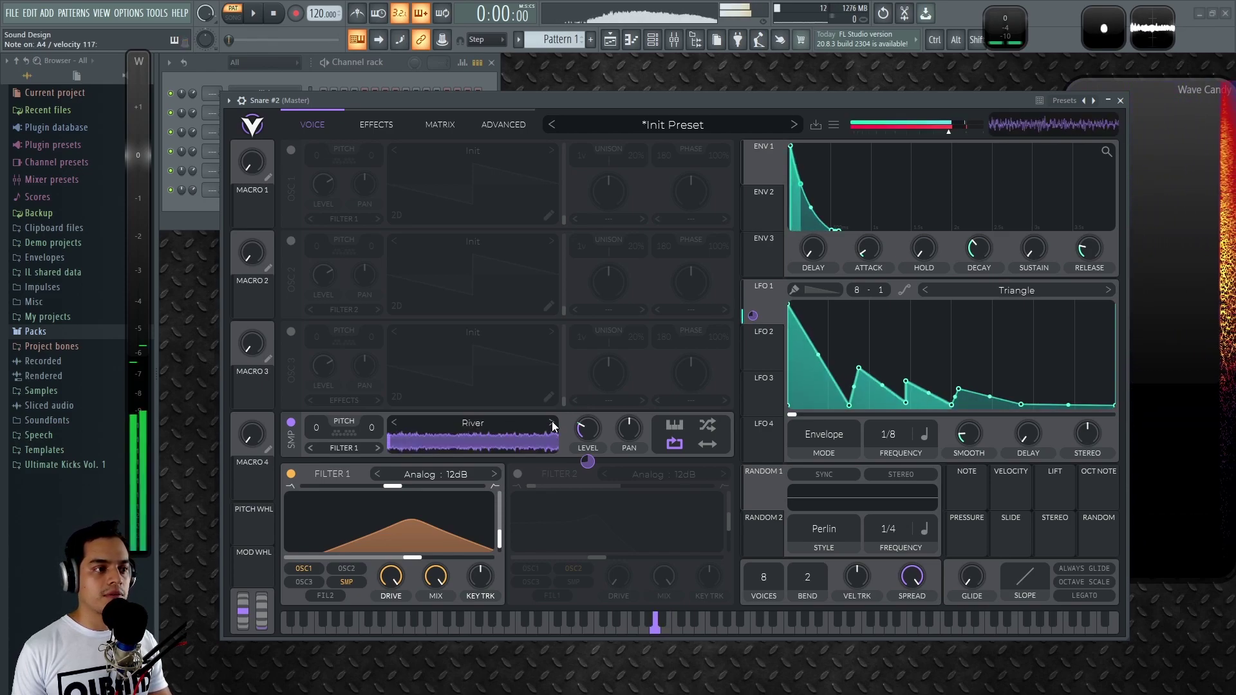
left_click(553, 424)
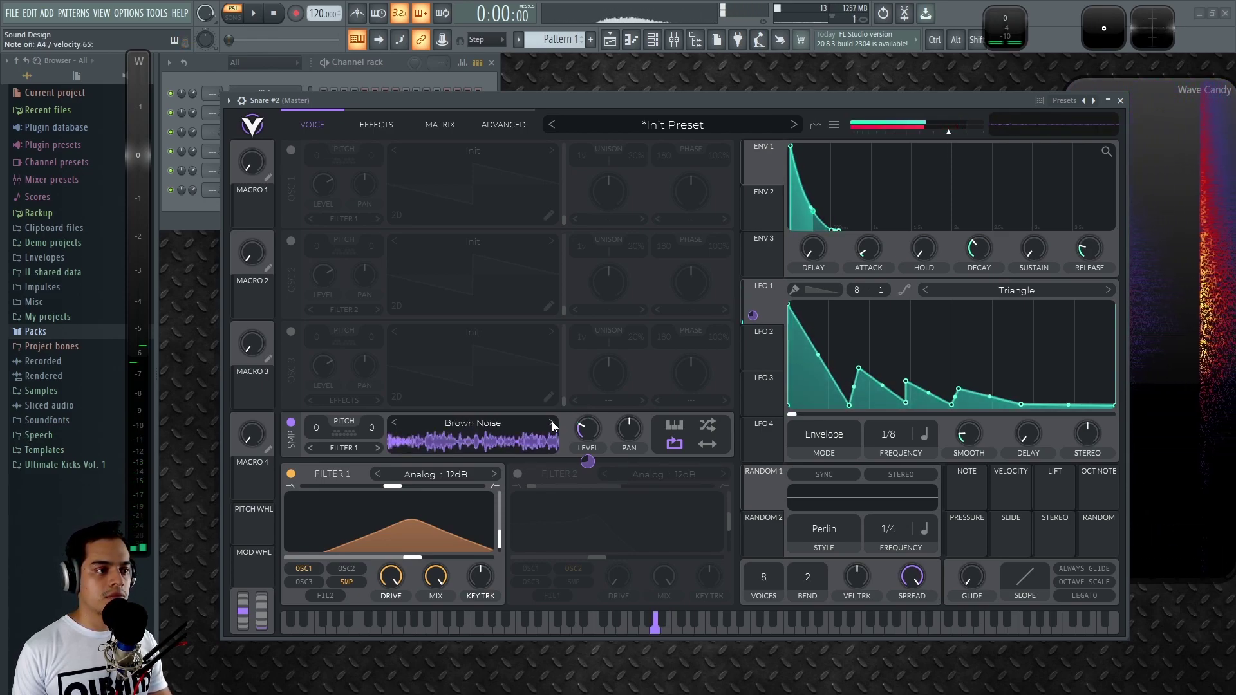
left_click(552, 424)
left_click(552, 424)
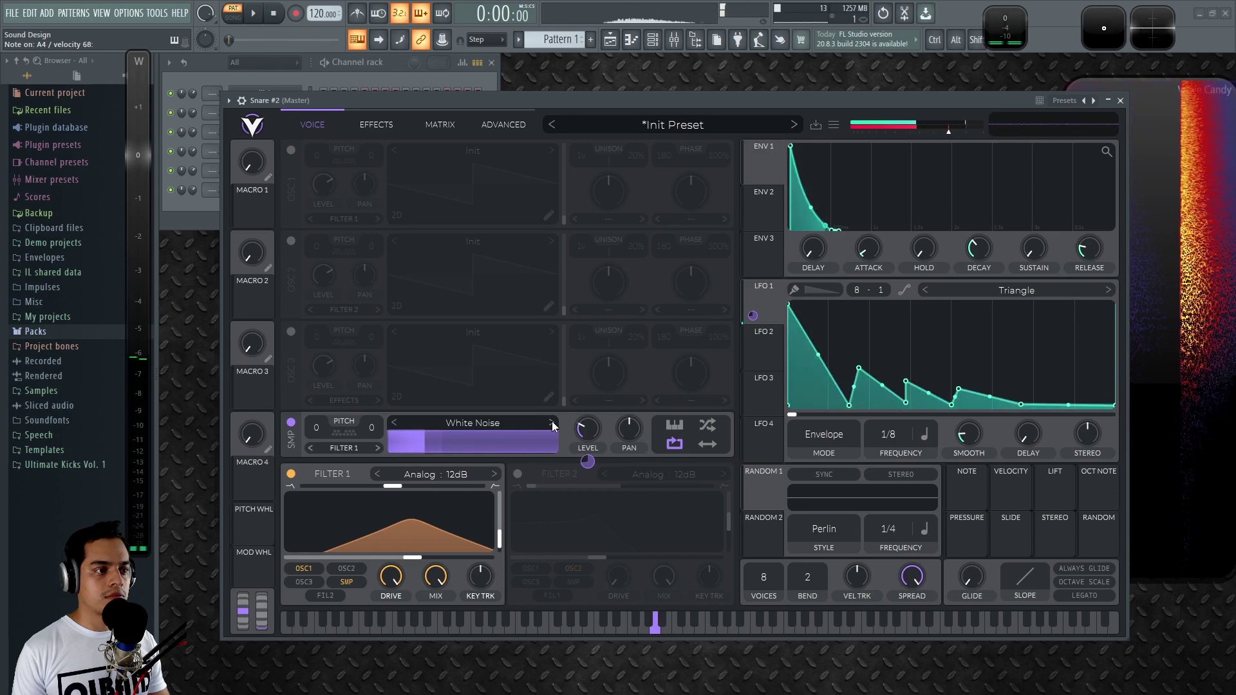
Initialize the preset of the Snare #3 instance to start a new sound
left_click(445, 131)
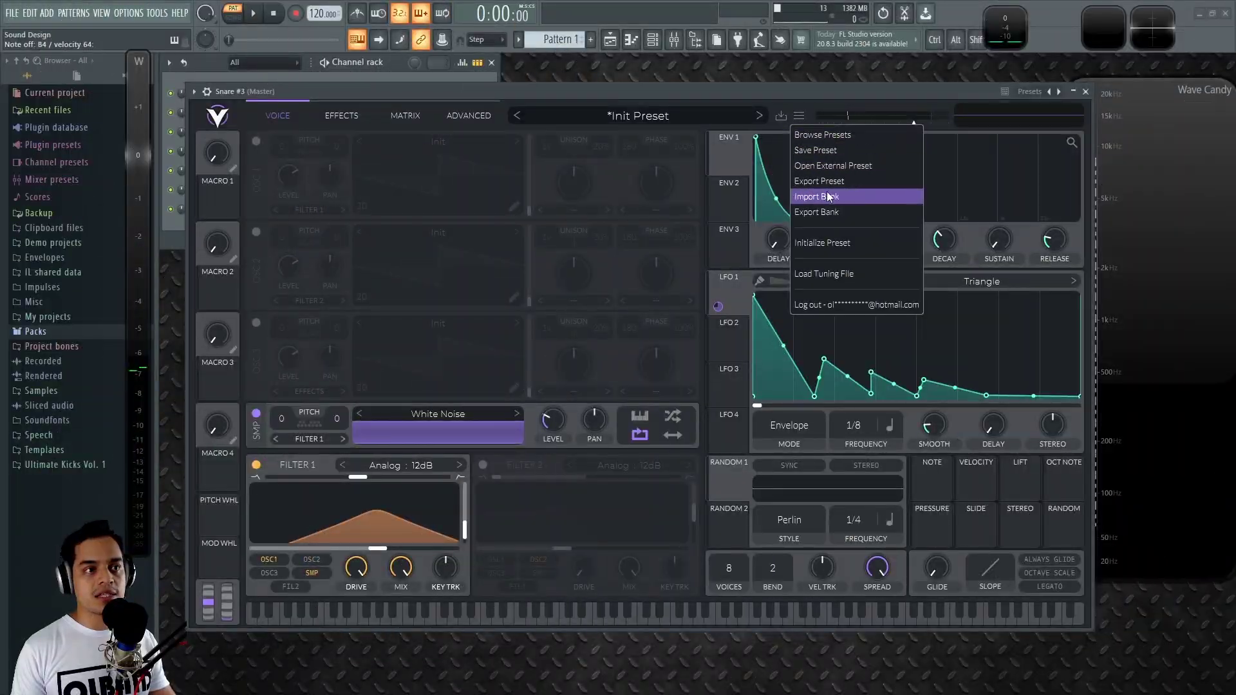
left_click(836, 243)
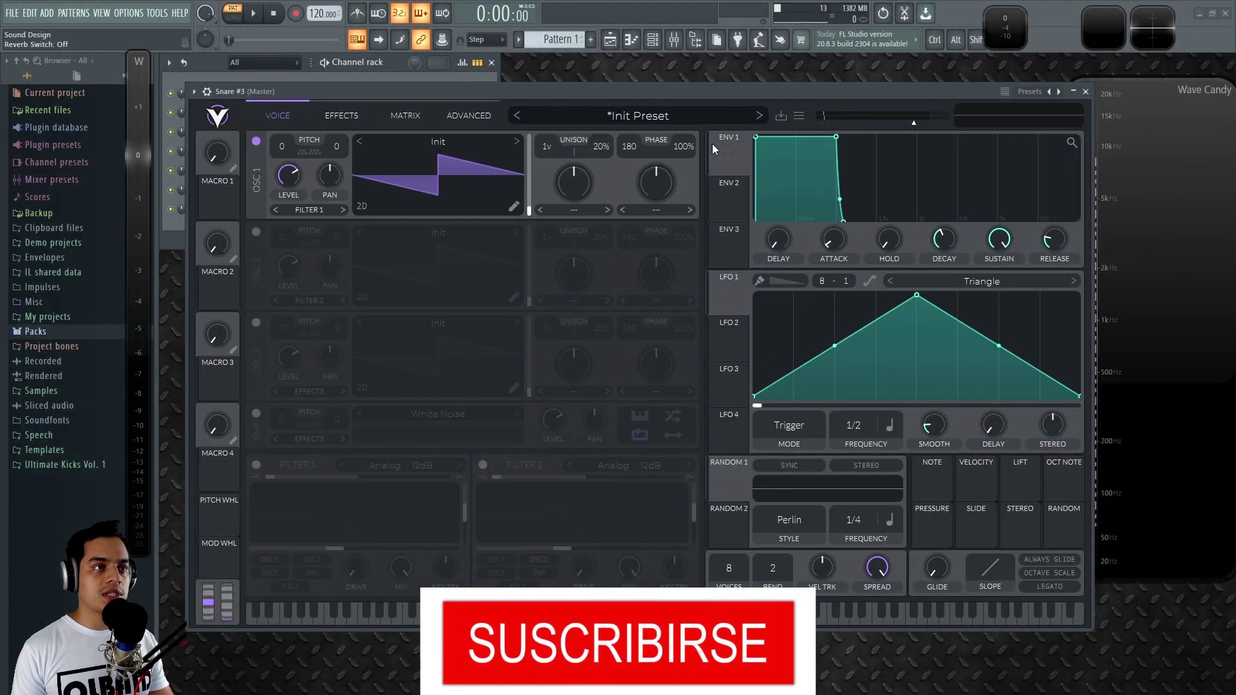
left_click_drag(693, 96, 697, 91)
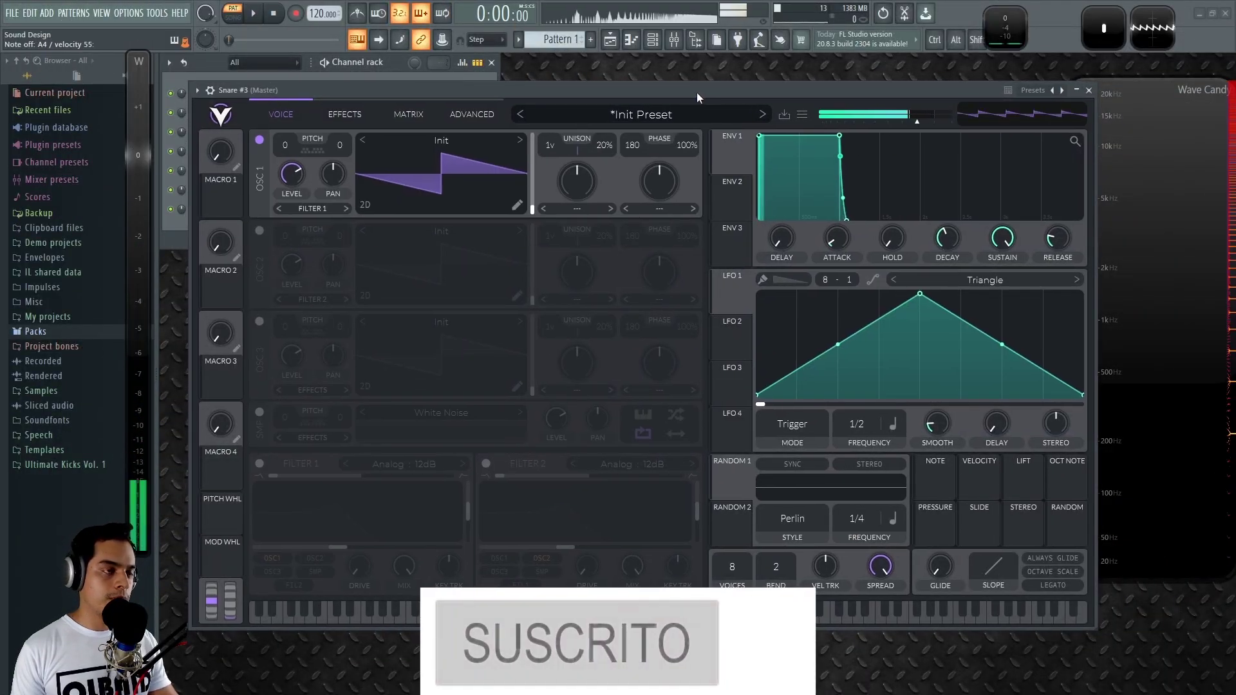
Replace oscillator 1 with the White Noise sampler and give Env 1 zero sustain and a short decay
left_click(259, 140)
left_click(259, 413)
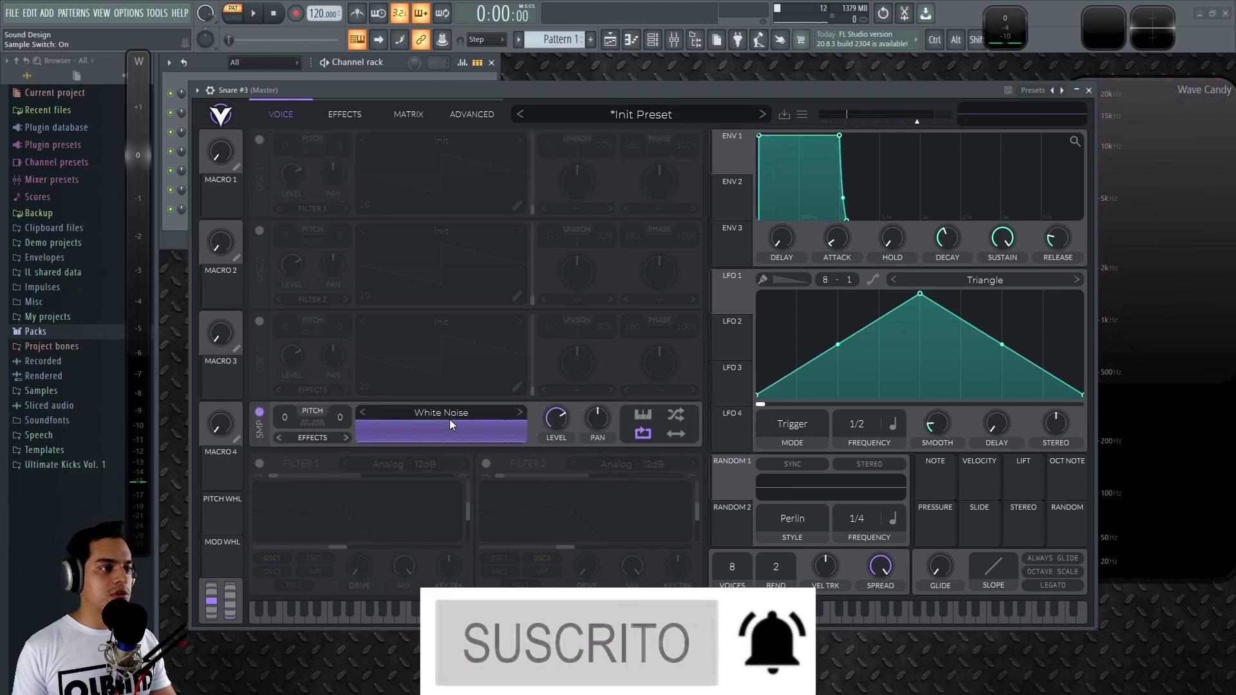
left_click_drag(984, 240, 998, 376)
left_click_drag(948, 240, 953, 245)
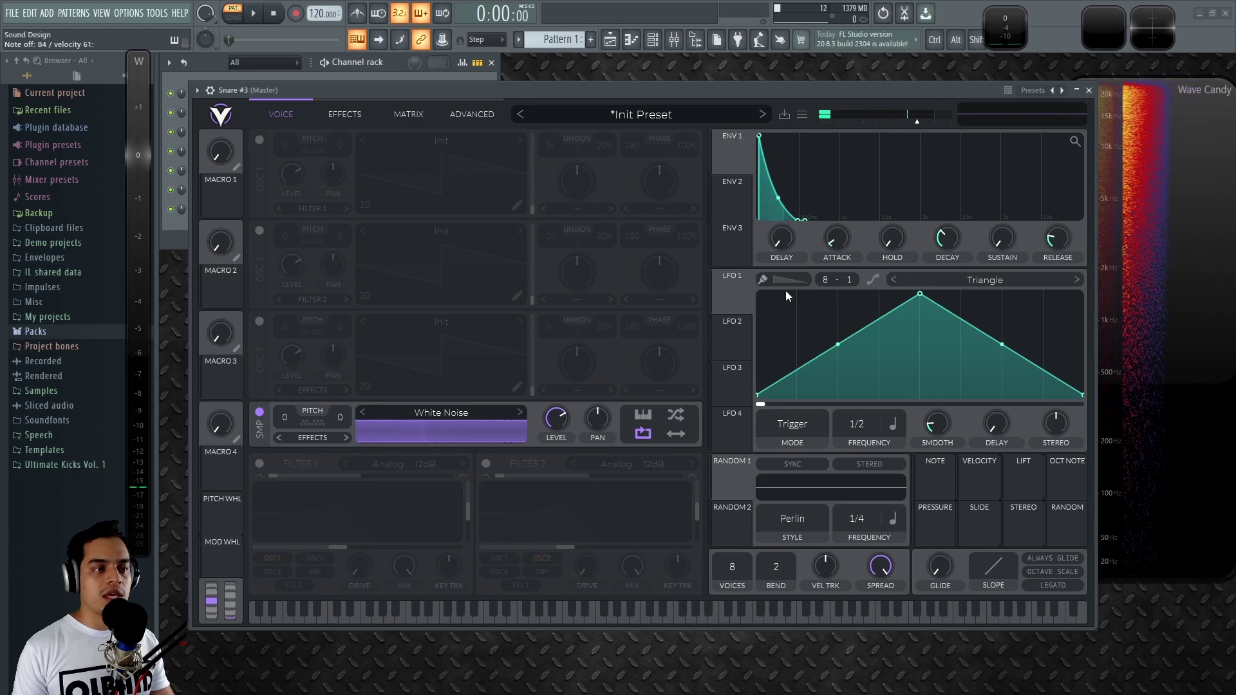
Assign LFO 1 to the sampler's level and set the LFO mode to Envelope
left_click_drag(734, 293, 562, 432)
left_click(801, 426)
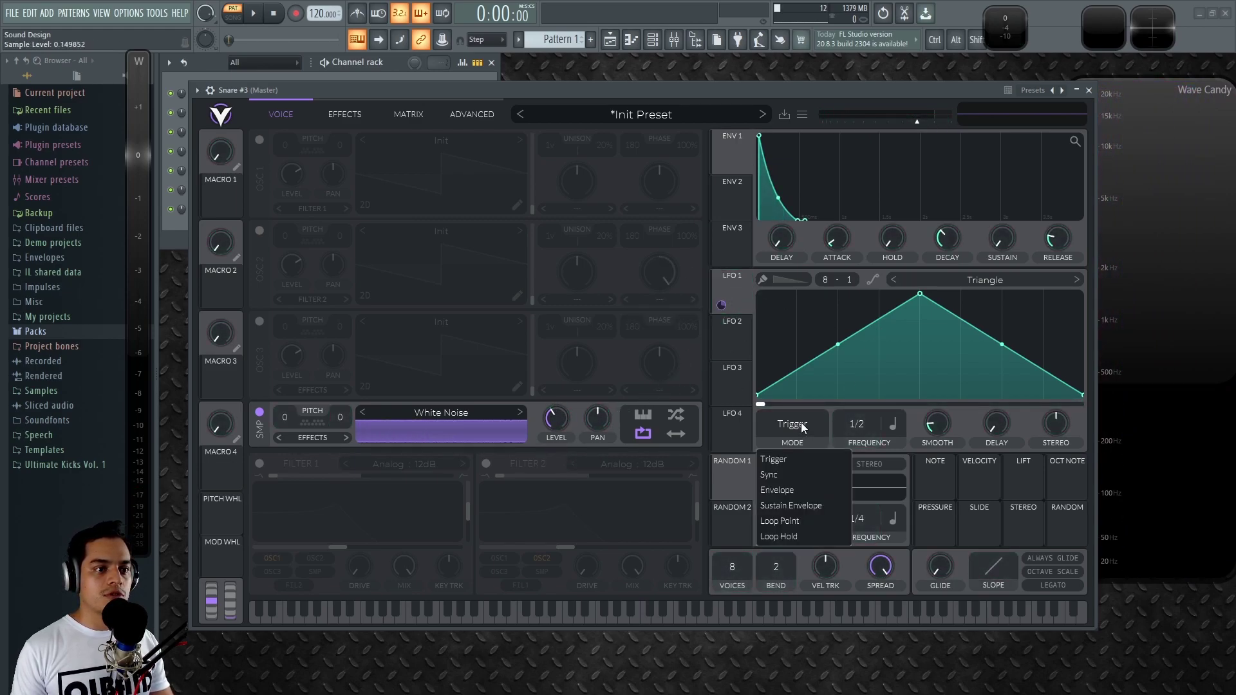
left_click(790, 491)
Shape LFO 1 into a steep initial decay followed by two small triangular peaks and a flat tail
left_click_drag(920, 294, 756, 291)
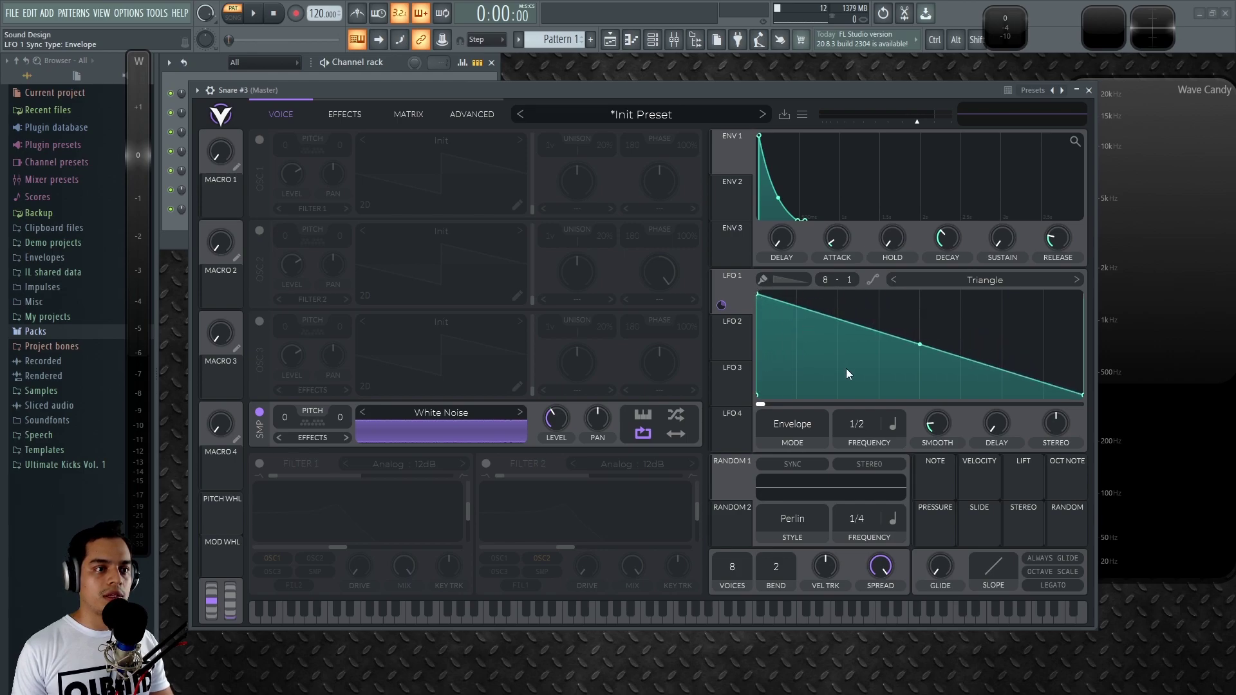
double_click(841, 370)
left_click_drag(841, 370, 814, 404)
double_click(833, 369)
double_click(868, 382)
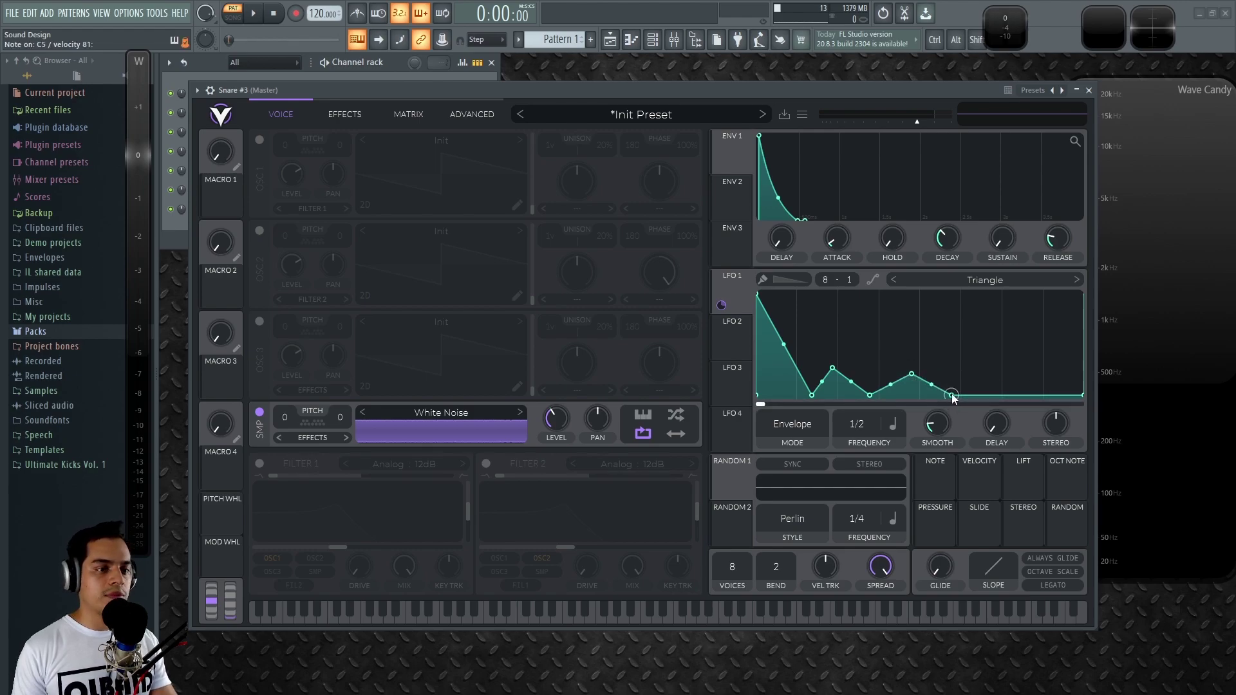
key("z")
key("z")
Set LFO 1's frequency to 1/8 and lower the sampler's level to 0.079
mouse_move(864, 411)
left_mouse_down()
mouse_move(863, 424)
mouse_move(864, 413)
left_mouse_up()
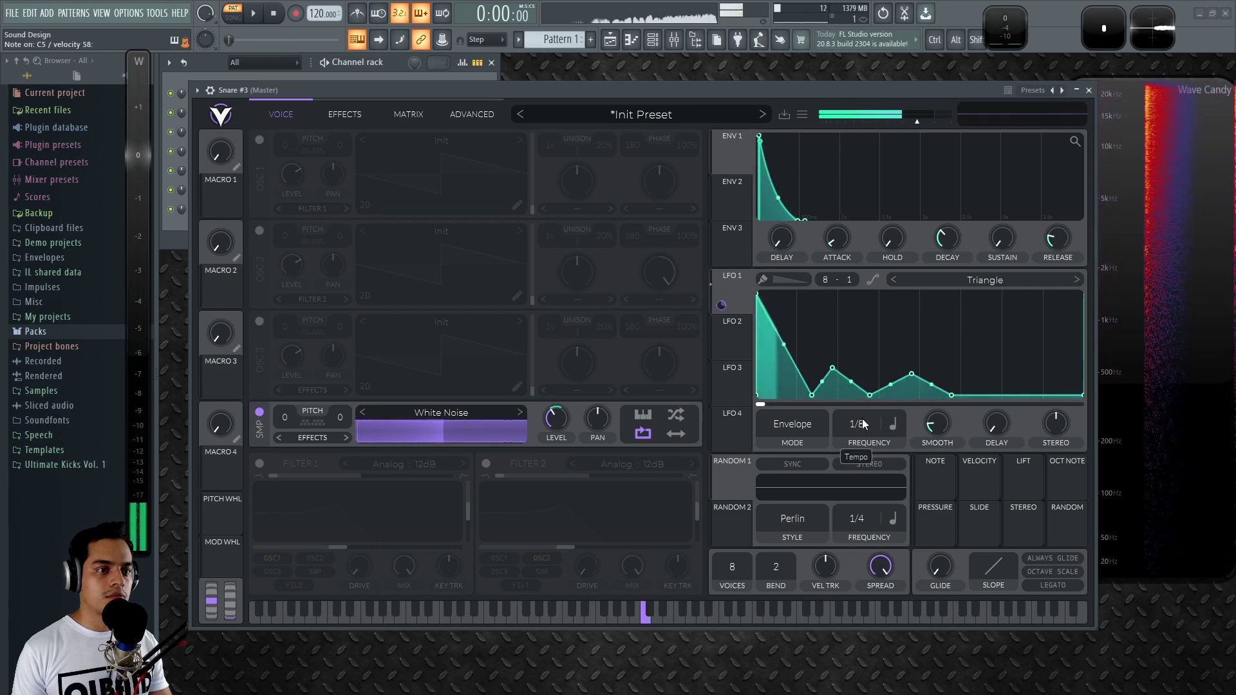
left_click_drag(568, 421, 558, 430)
key("z")
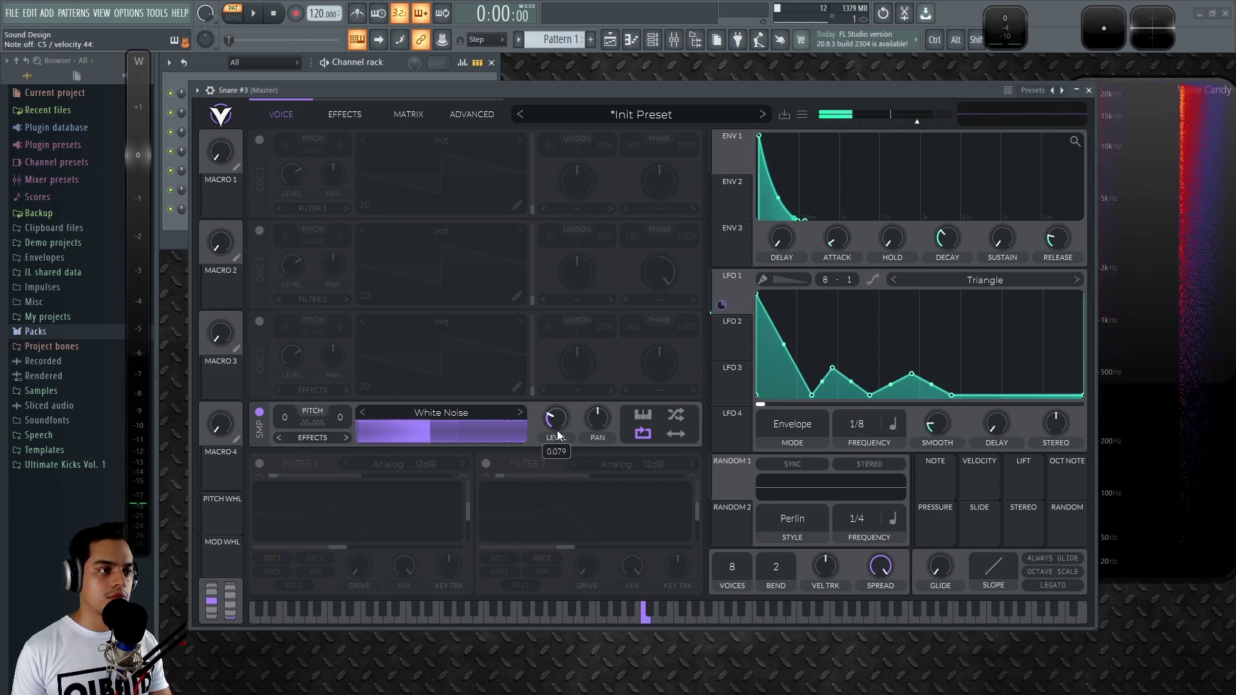
Enable Filter 1 and route the sampler's output into it
left_click(260, 463)
left_click(315, 443)
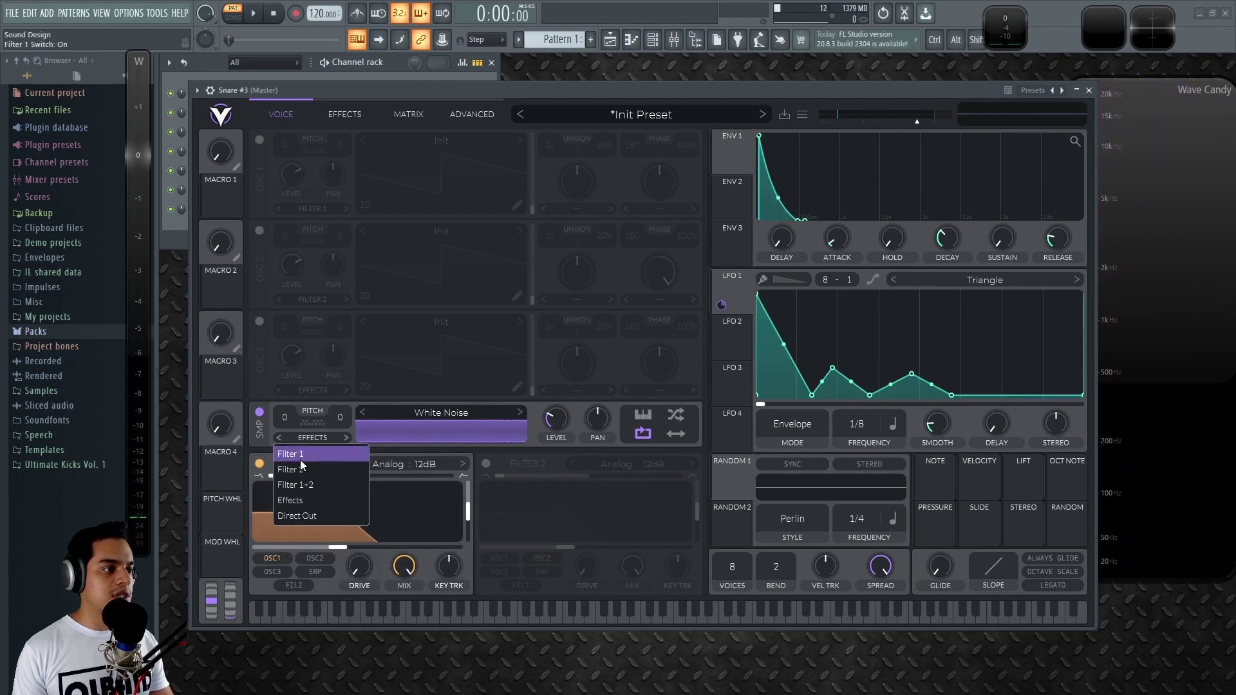
left_click(300, 461)
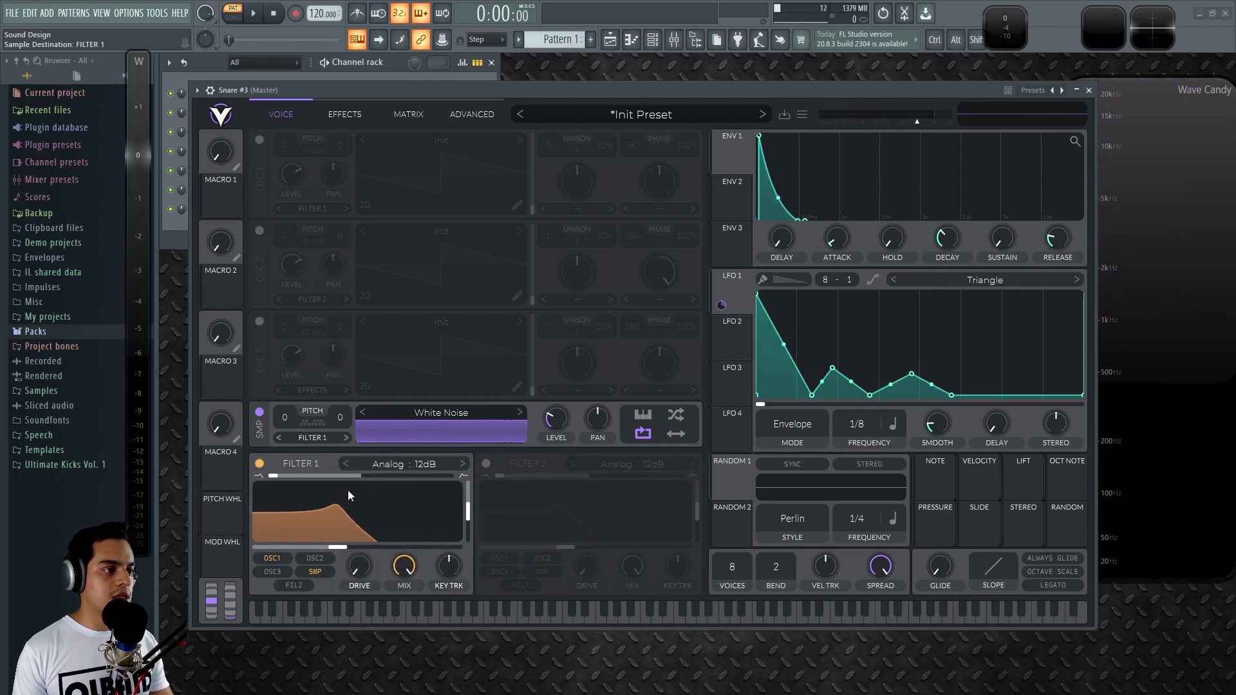
Turn Filter 1 into a band-pass with high drive and moderate resonance, and adjust its cutoff to the middle range
mouse_move(361, 553)
left_mouse_down()
mouse_move(376, 454)
mouse_move(338, 548)
left_mouse_up()
mouse_move(468, 512)
left_mouse_down()
mouse_move(474, 476)
mouse_move(473, 494)
left_mouse_up()
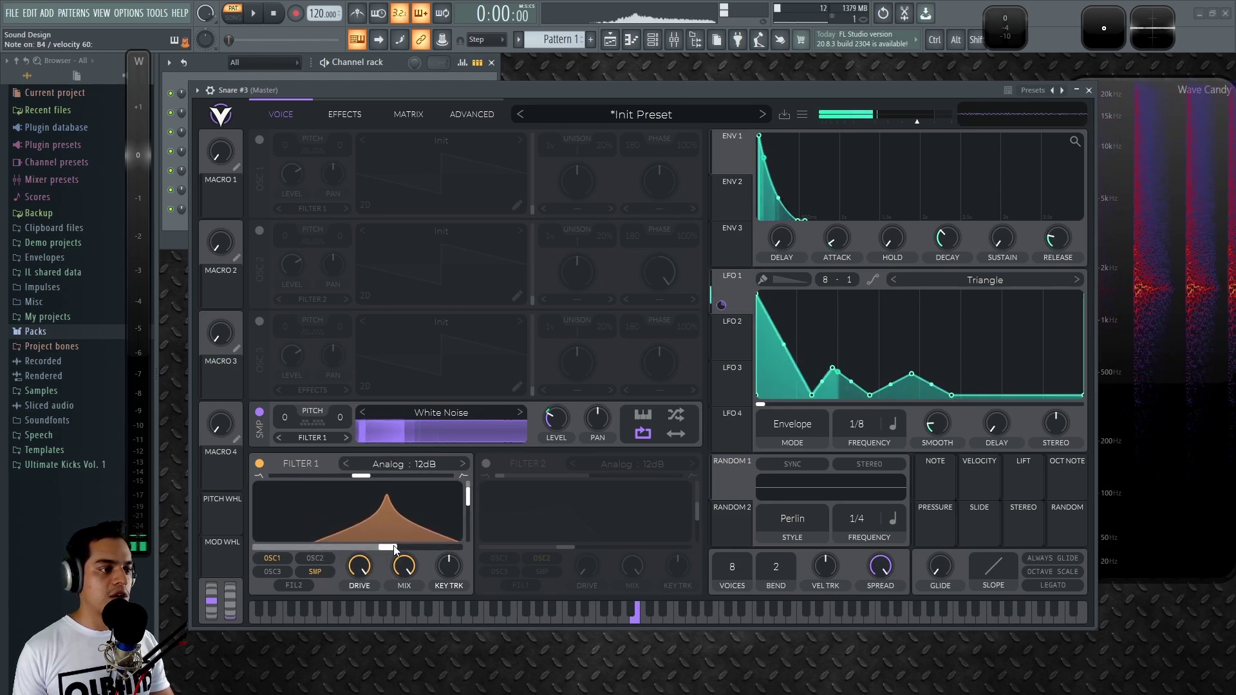
left_click_drag(387, 549, 380, 548)
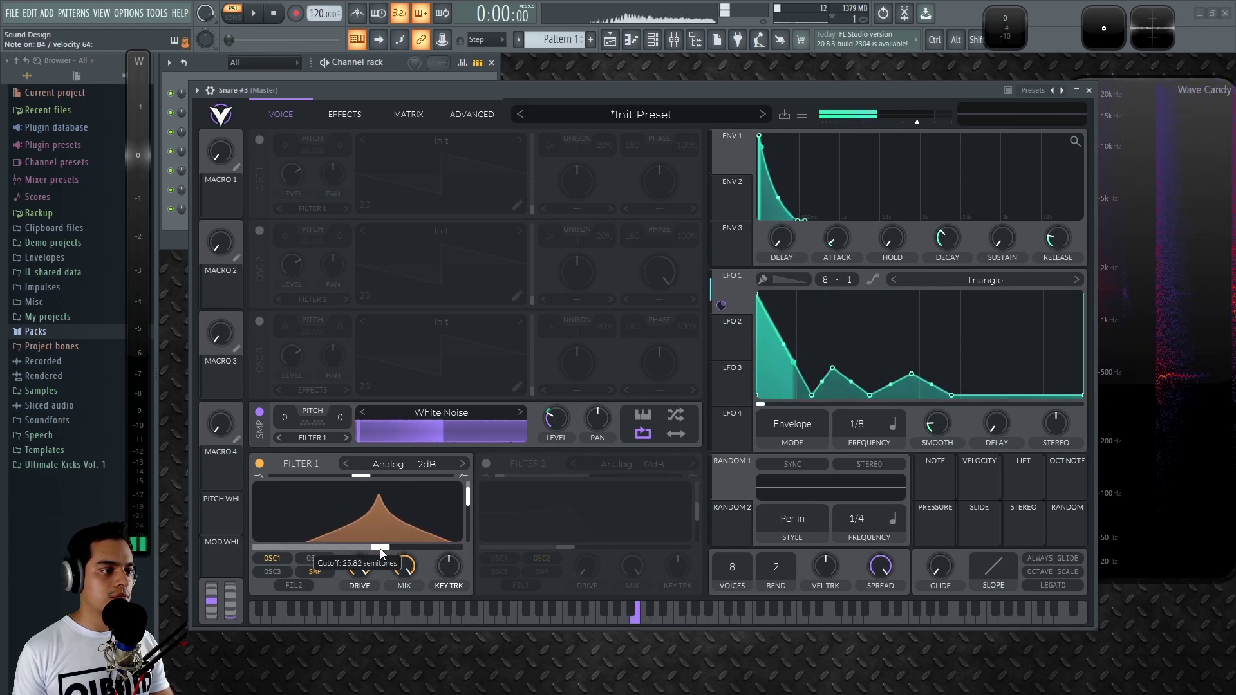
mouse_move(385, 548)
left_mouse_down()
mouse_move(346, 550)
mouse_move(361, 550)
left_mouse_up()
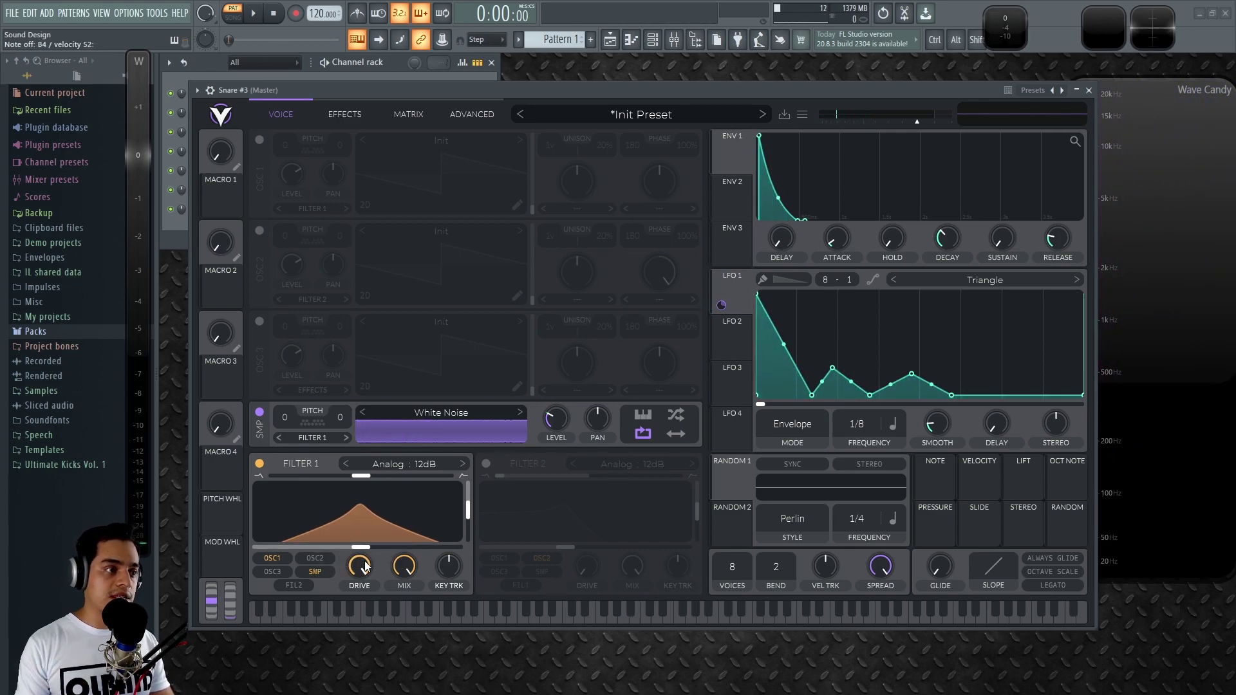
Enable oscillator 1 with the Basic Shapes wavetable and mute the sampler to hear it alone
left_click(260, 141)
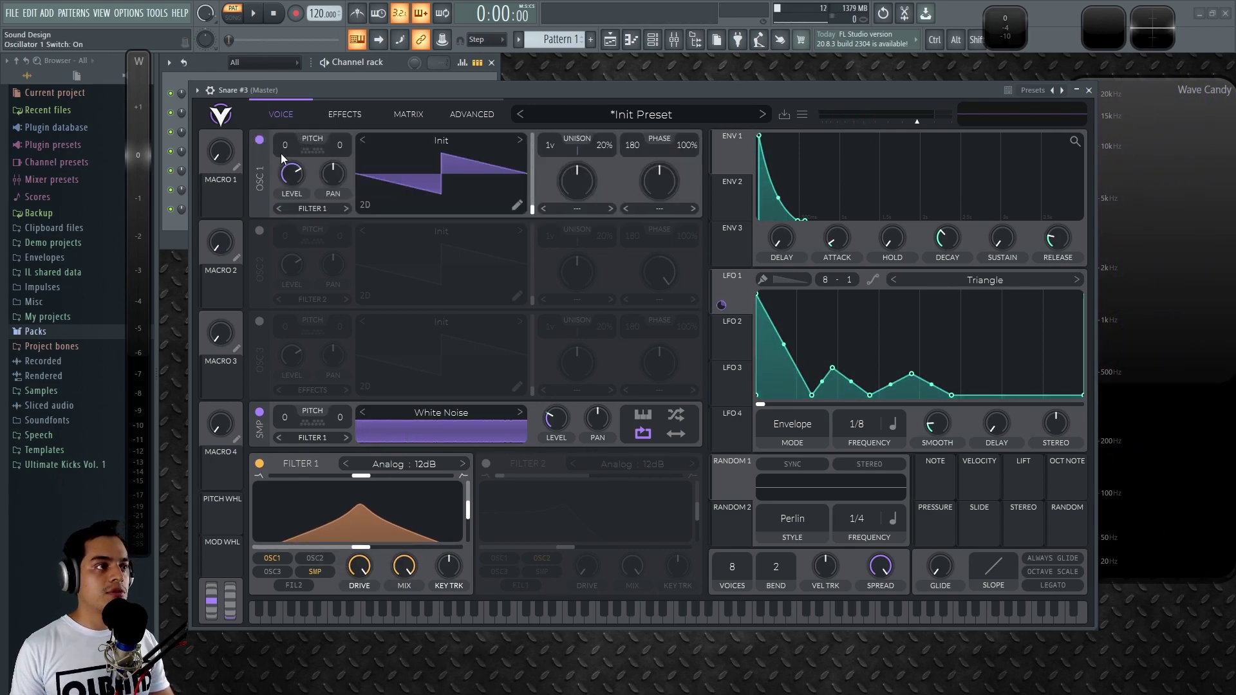
left_click(519, 137)
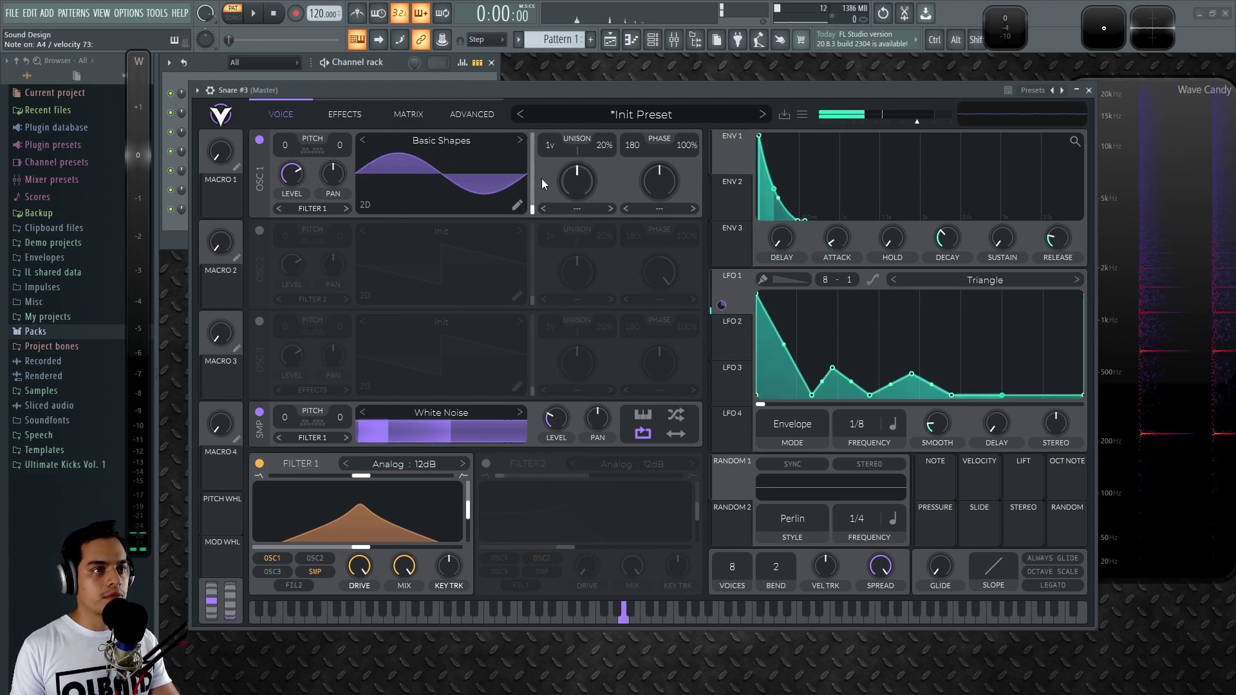
left_click(259, 412)
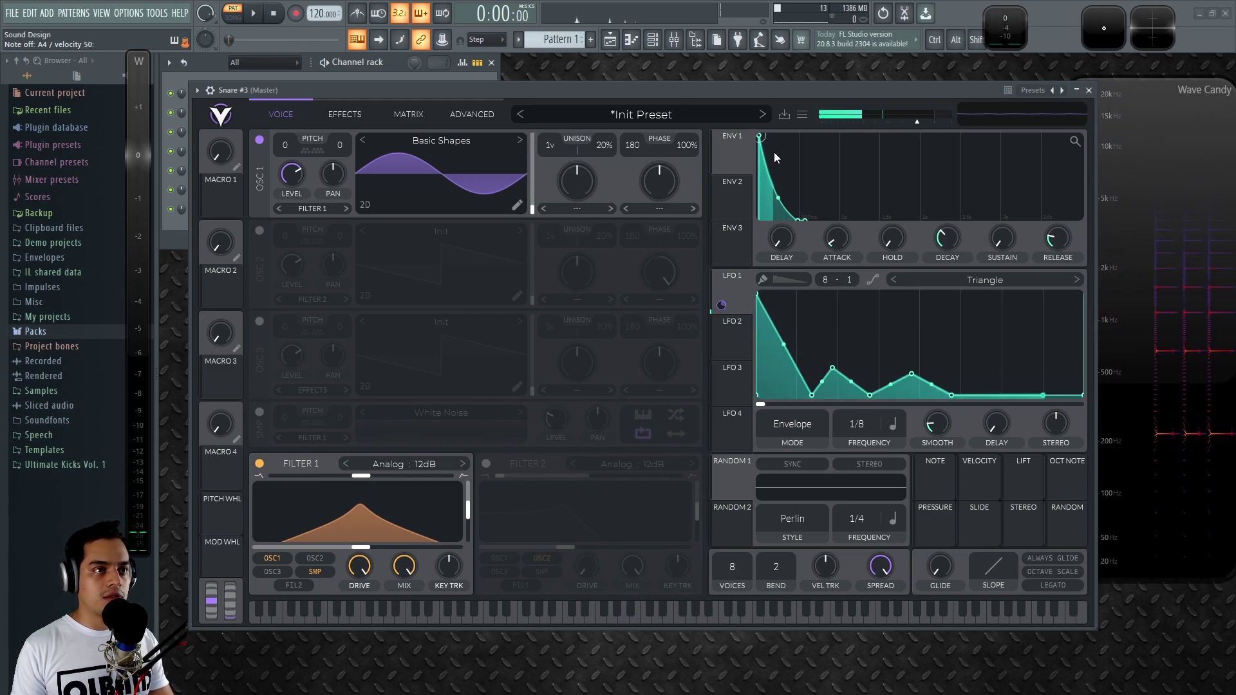
Assign LFO 2 to oscillator 1's pitch, move its peak to the start, and set its mode to Envelope
left_click(731, 337)
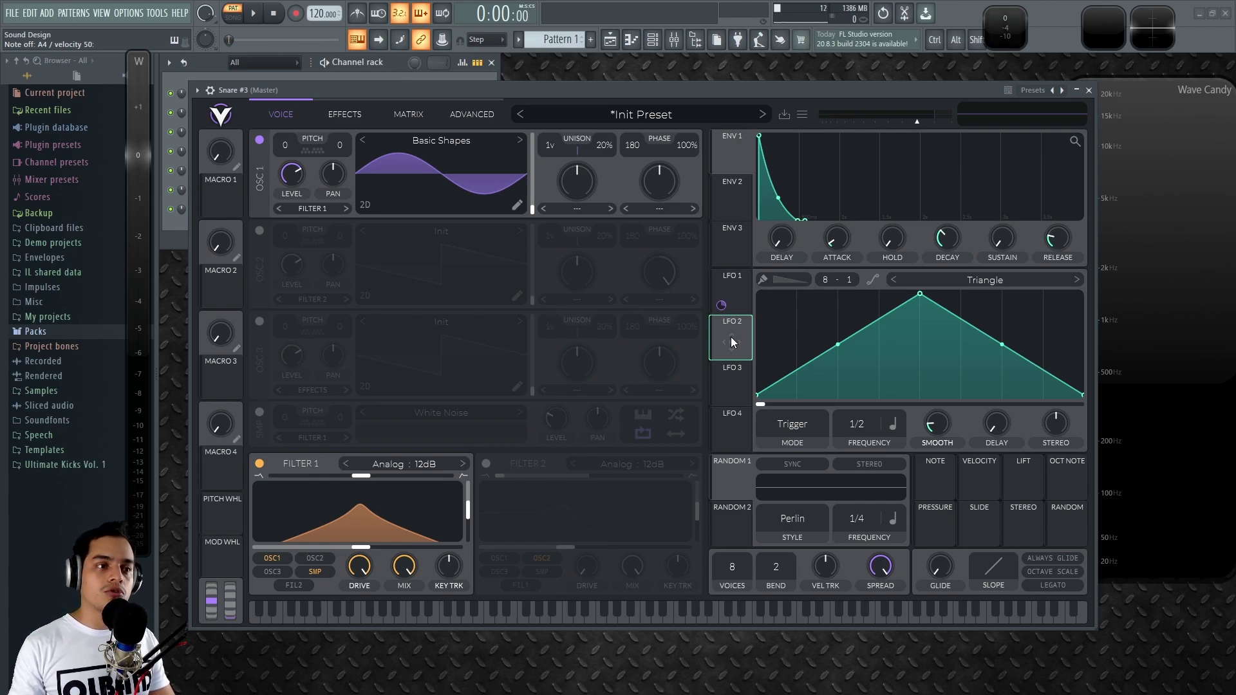
left_click_drag(732, 338, 290, 169)
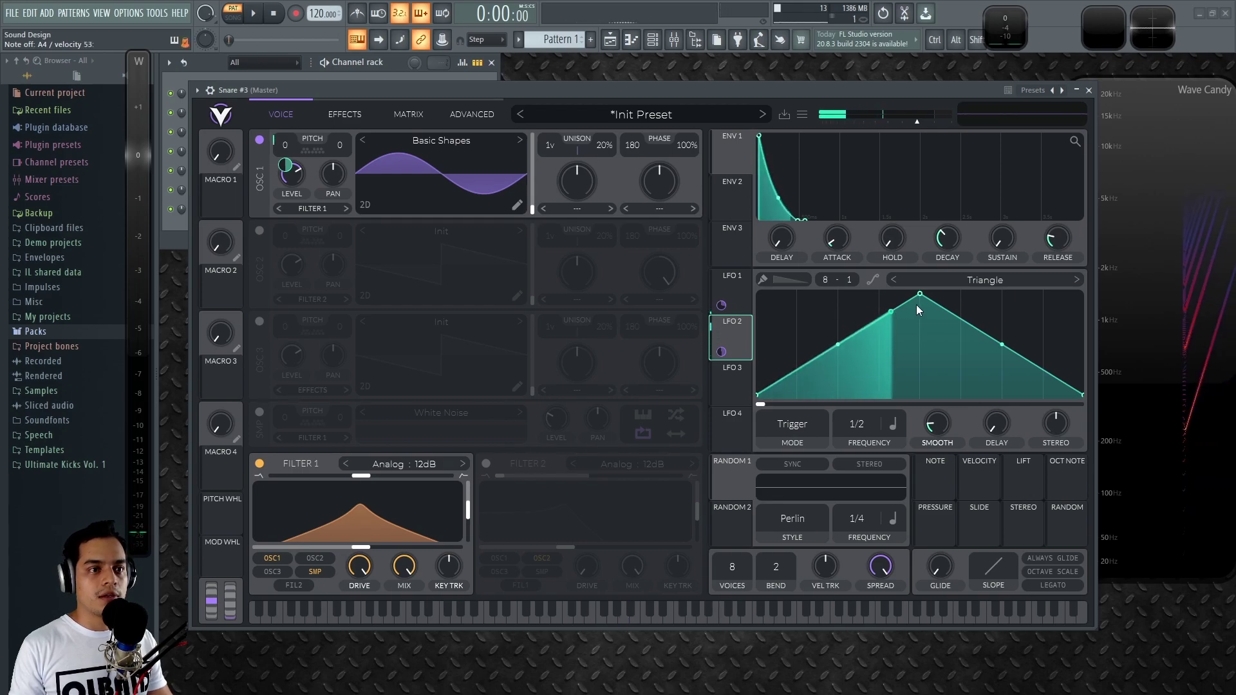
left_click_drag(921, 294, 758, 294)
left_click(777, 424)
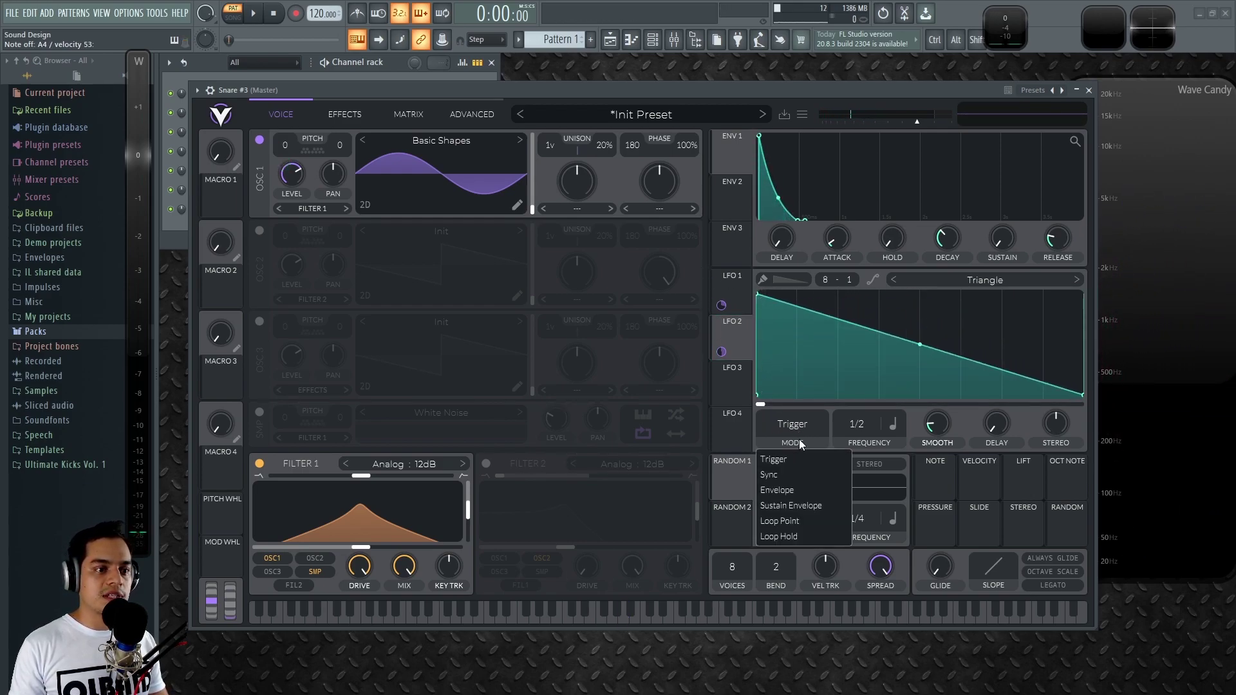
left_click(802, 487)
Add points to LFO 2 to form a near-instant drop with a short curved foot and a flat tail
double_click(805, 365)
left_click_drag(805, 365, 763, 394)
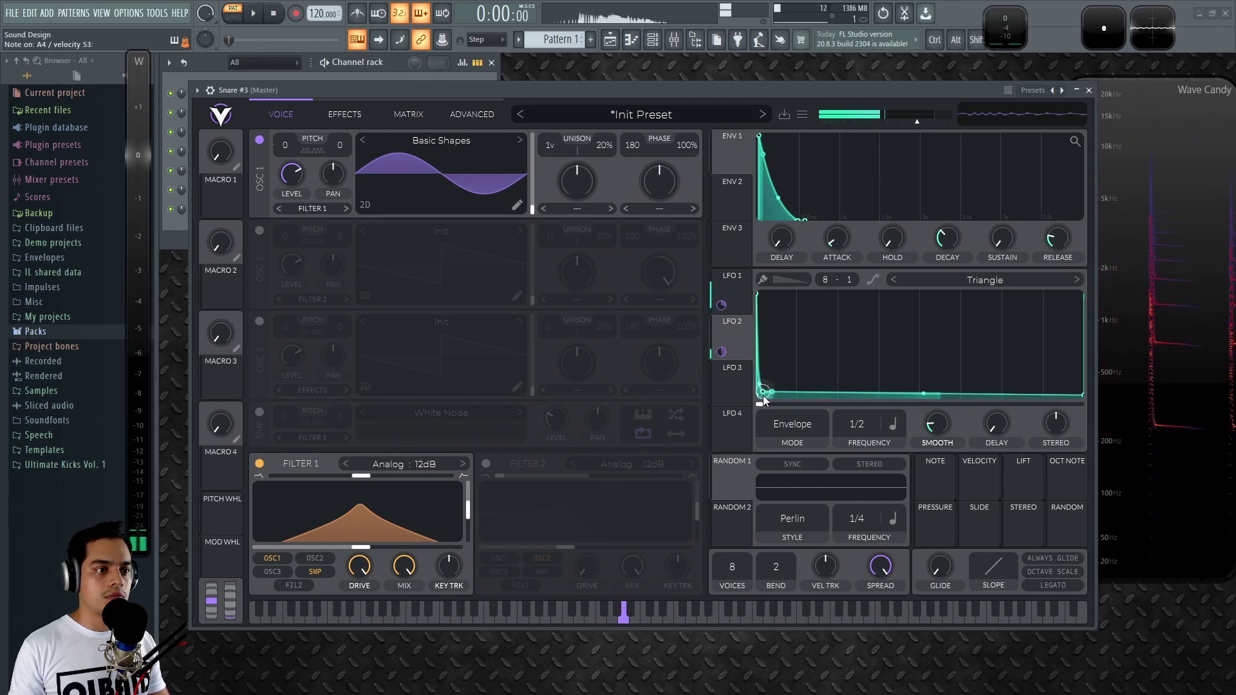
double_click(808, 393)
left_click_drag(808, 394, 783, 421)
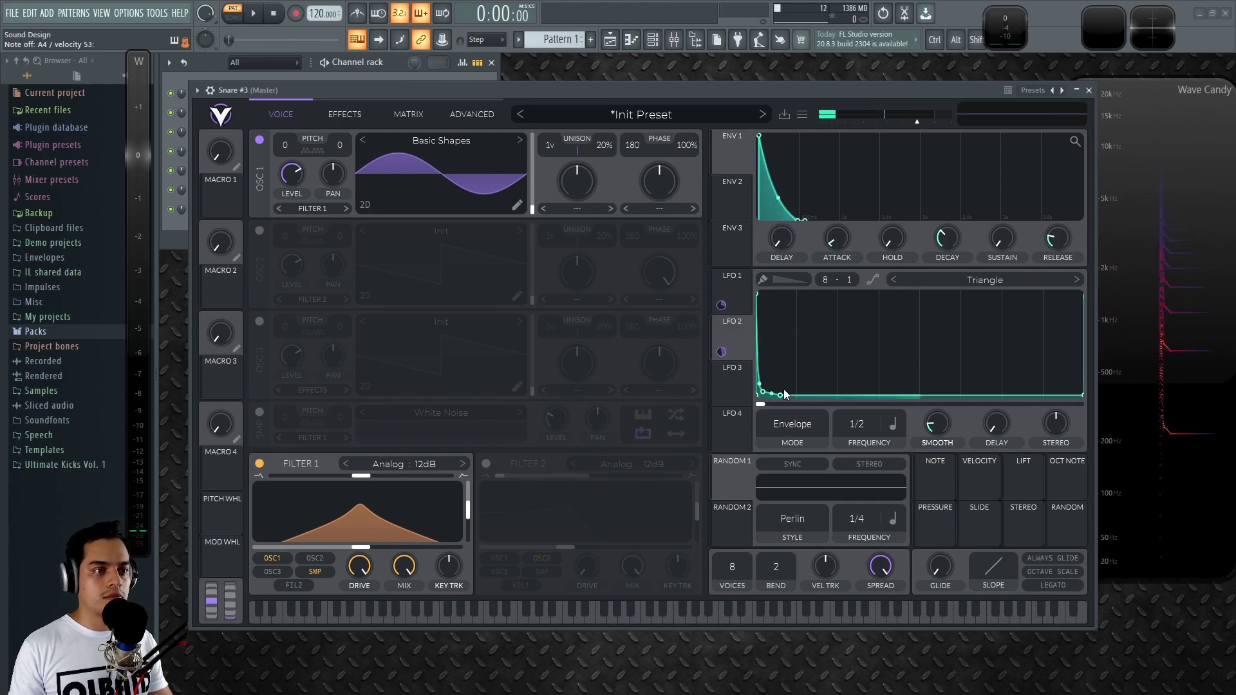
left_click_drag(778, 397, 763, 397)
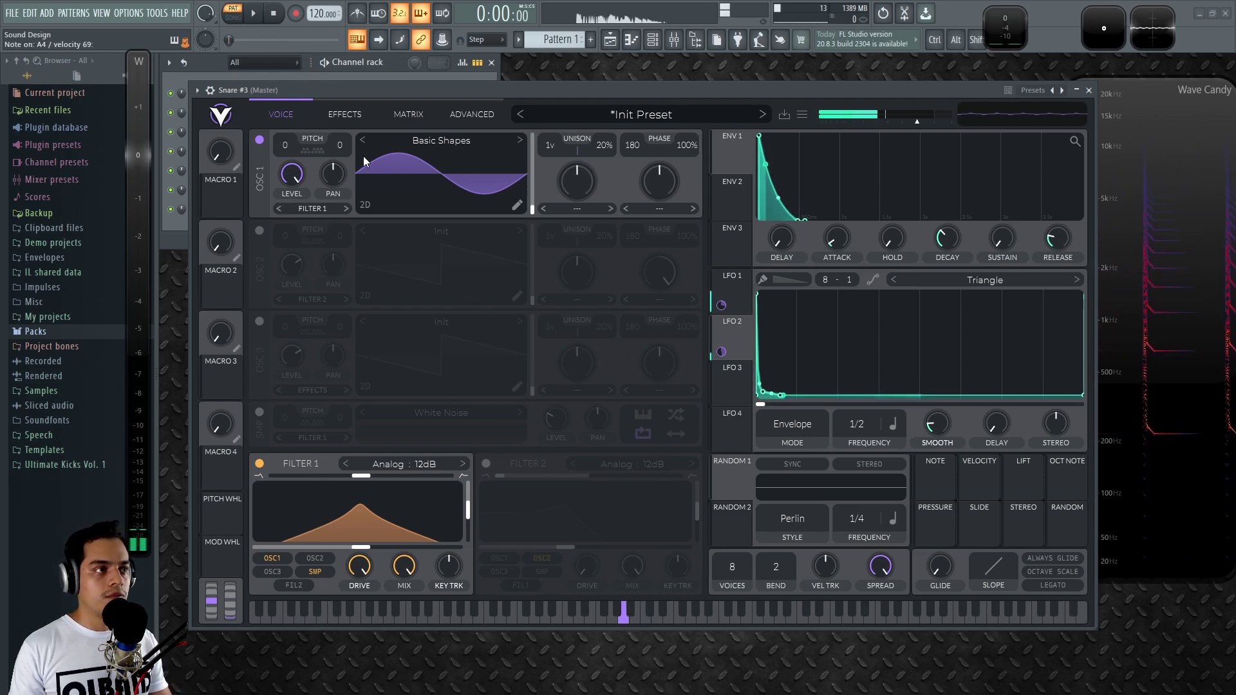
Transpose oscillator 1 to -4 semitones, then re-enable the White Noise sampler at a level of 0.120
left_click_drag(285, 150, 292, 180)
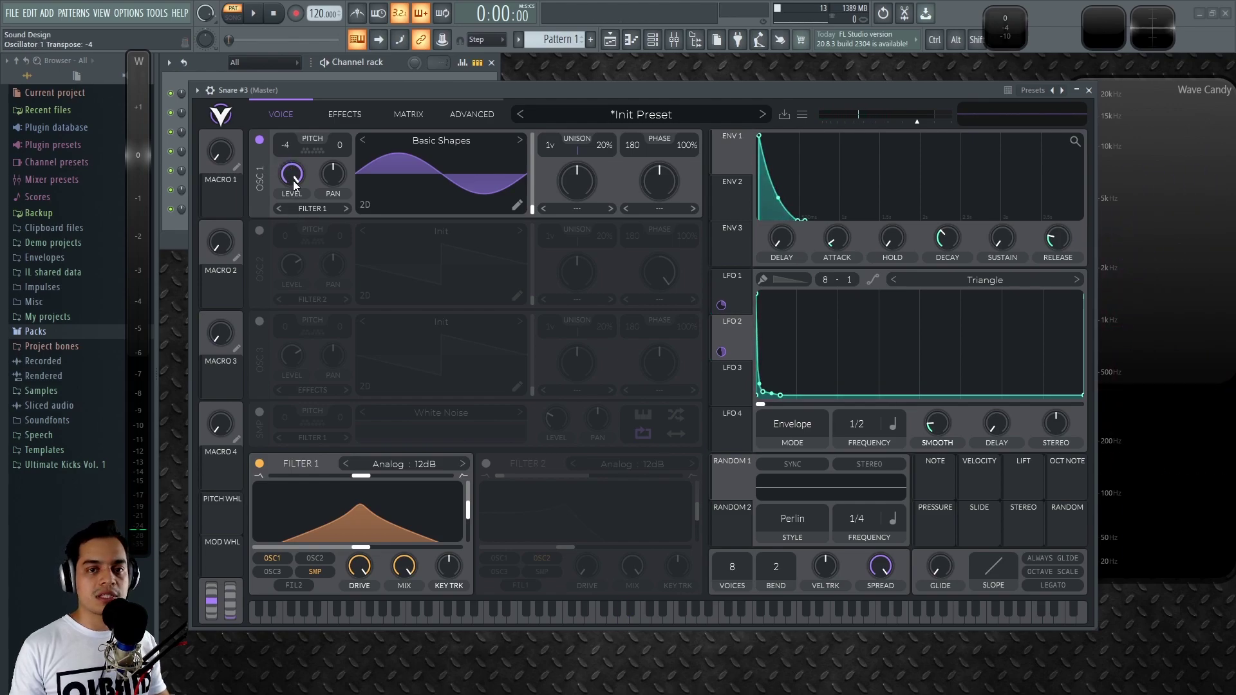
left_click_drag(866, 91, 845, 93)
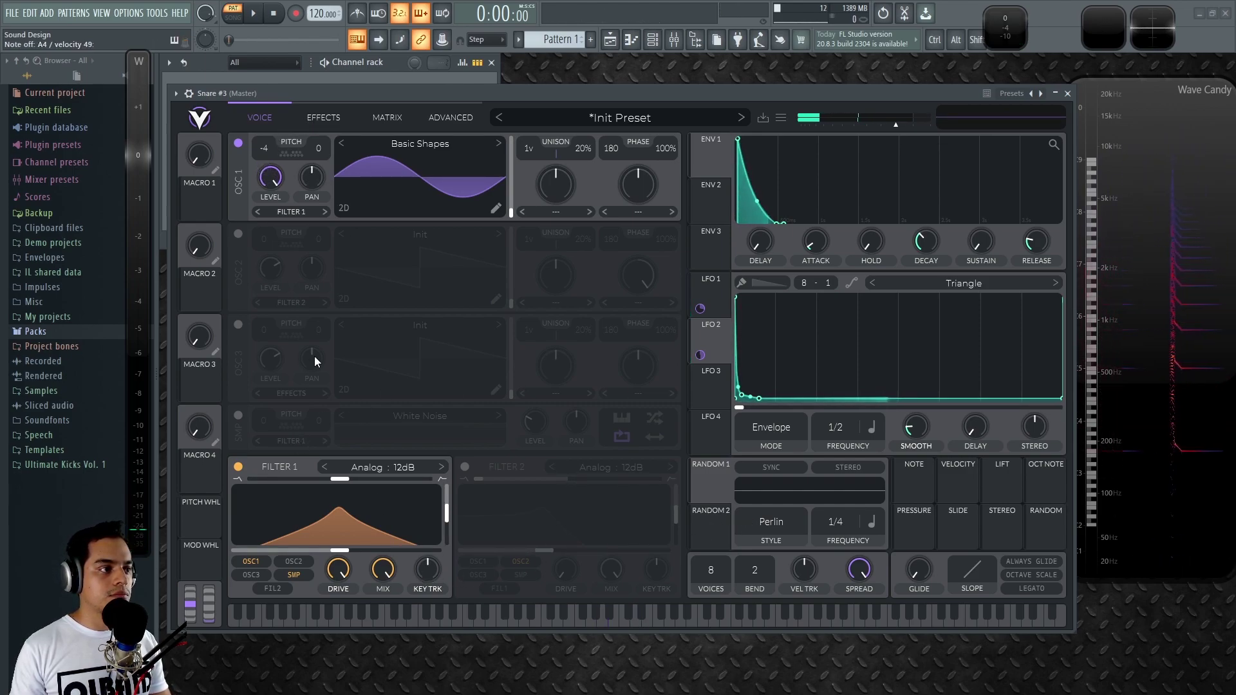
left_click(238, 415)
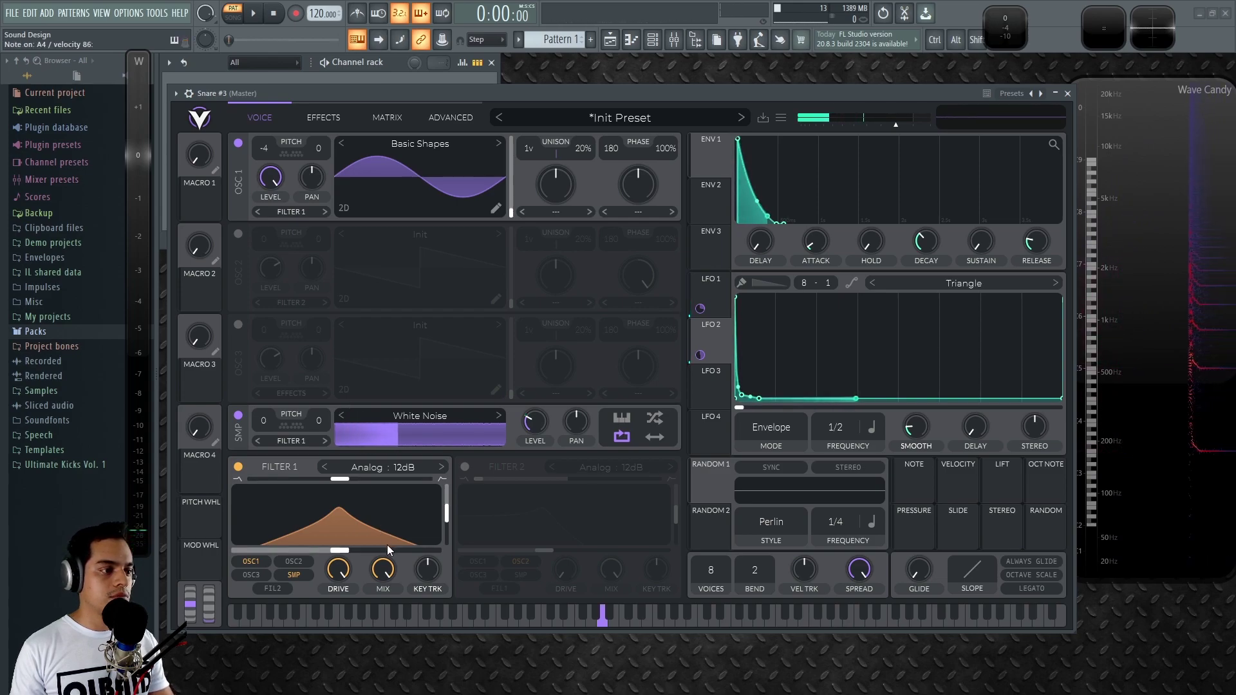
mouse_move(541, 430)
left_mouse_down()
mouse_move(535, 375)
mouse_move(536, 425)
left_mouse_up()
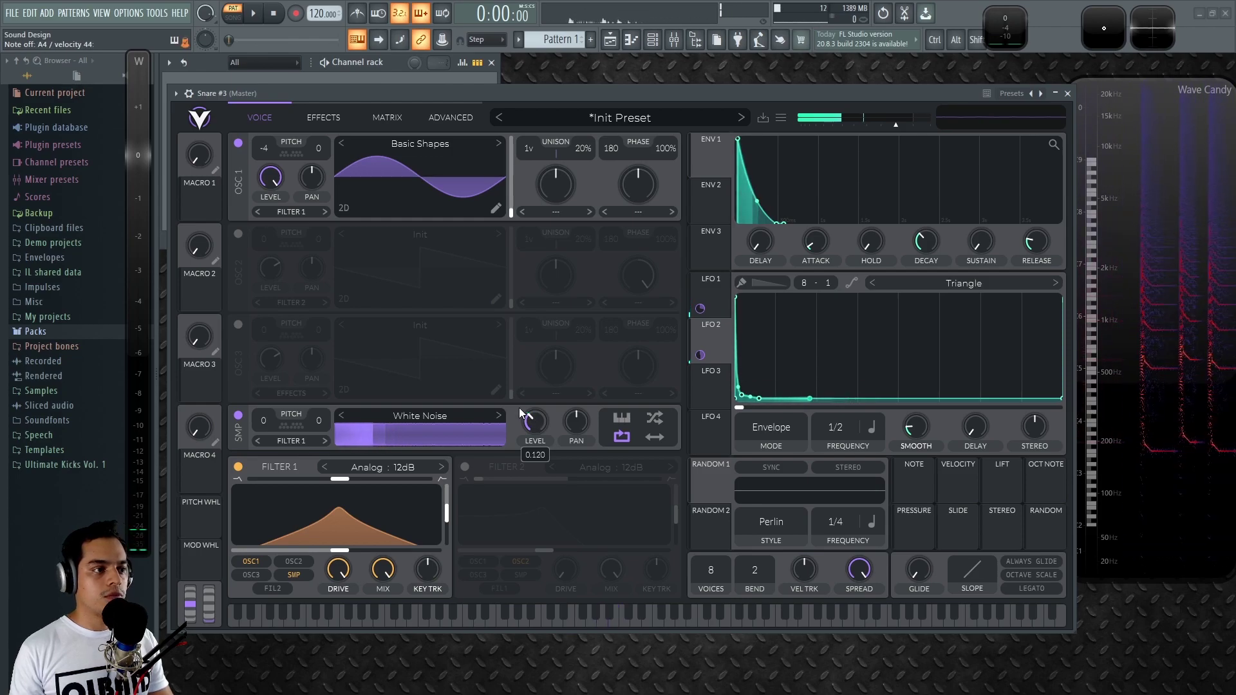
Enable the Distortion effect with the Hard Clip type and raise its drive
left_click(322, 117)
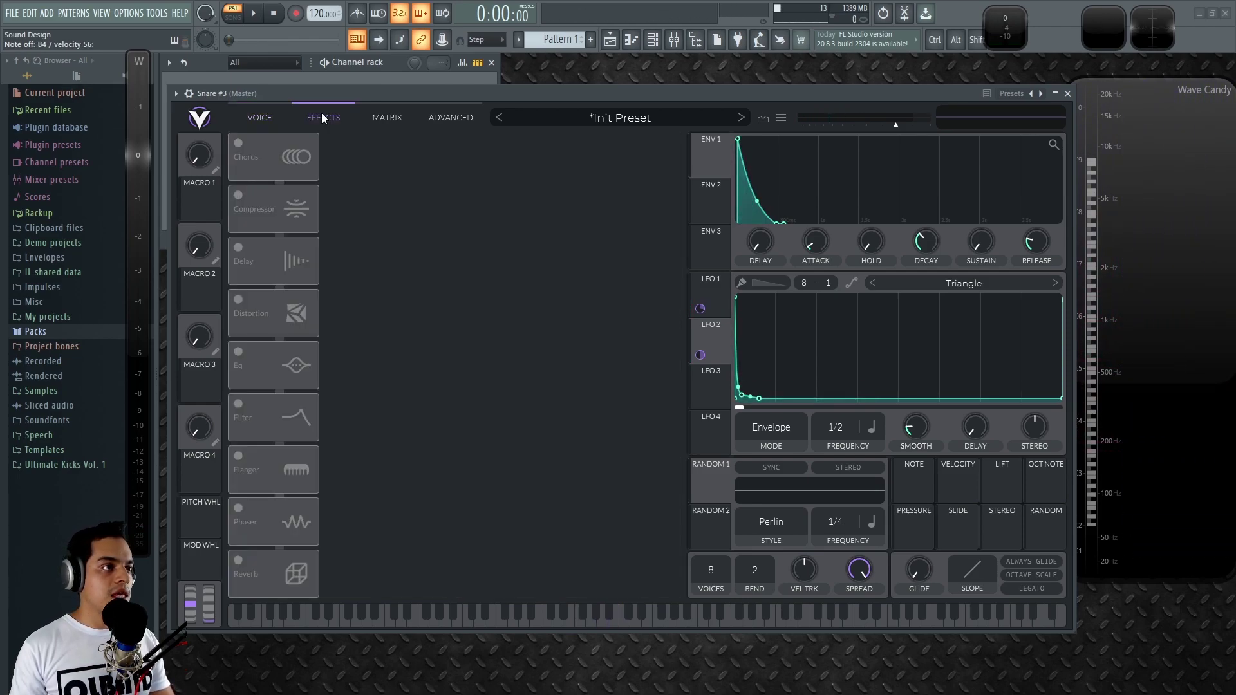
left_click(239, 300)
left_click(398, 153)
left_click(389, 199)
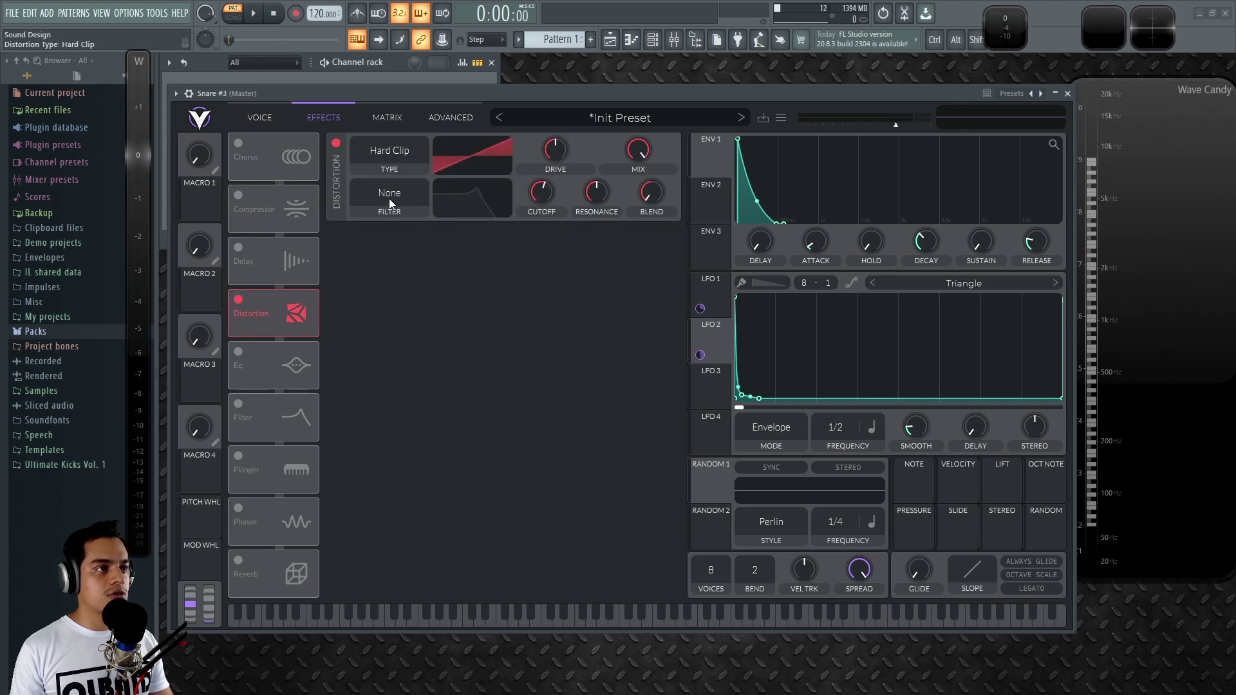
left_click_drag(554, 151, 562, 123)
Broaden Filter 1's peak by lowering its resonance, and shift its cutoff slightly higher
left_click(289, 120)
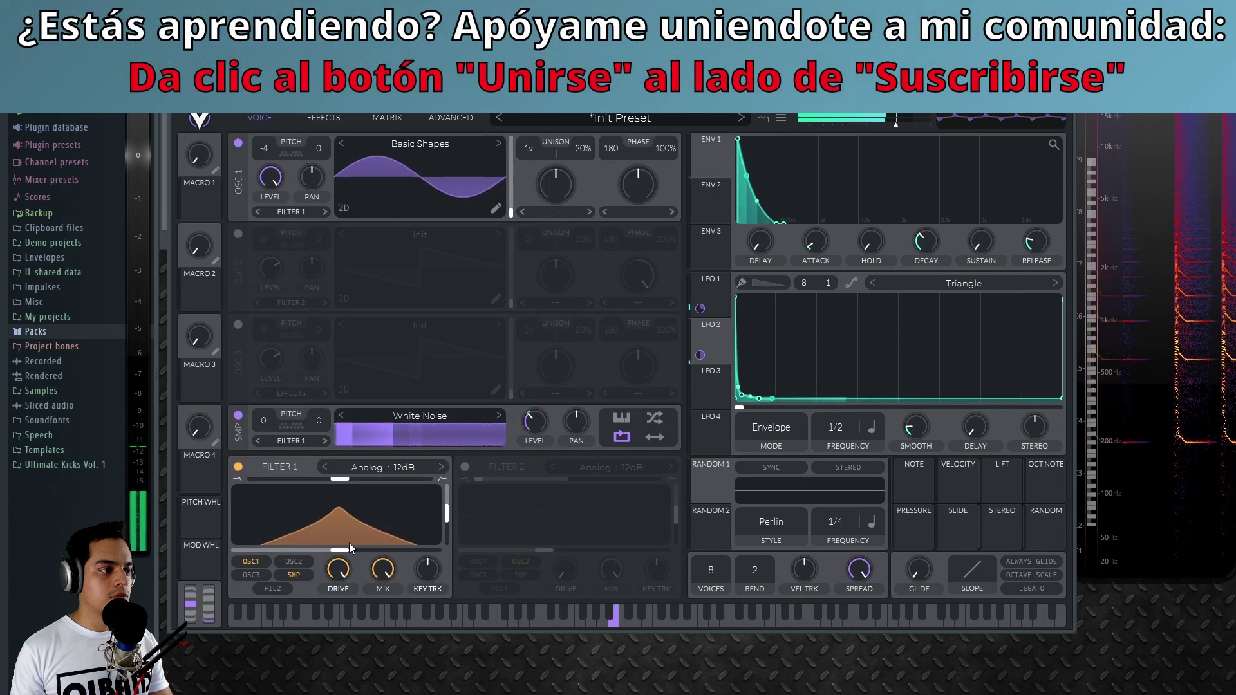
left_click_drag(338, 552, 365, 551)
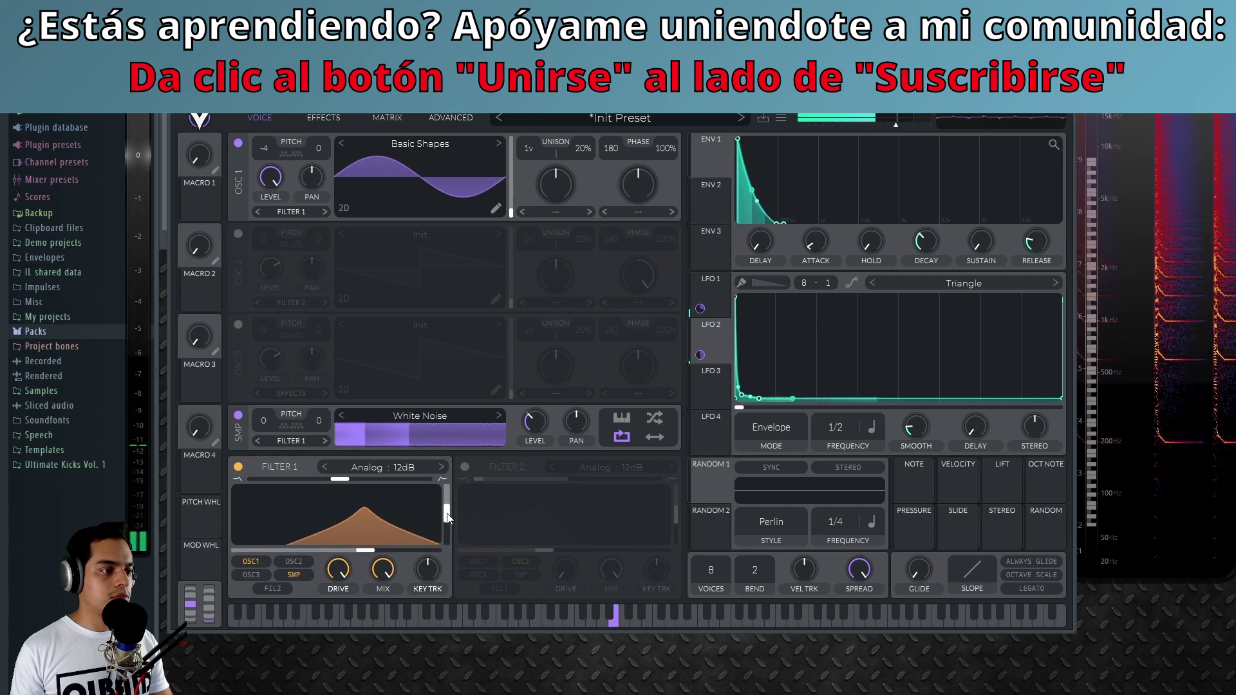
left_click_drag(447, 513, 449, 557)
mouse_move(363, 551)
left_mouse_down()
mouse_move(400, 552)
mouse_move(303, 553)
mouse_move(346, 552)
left_mouse_up()
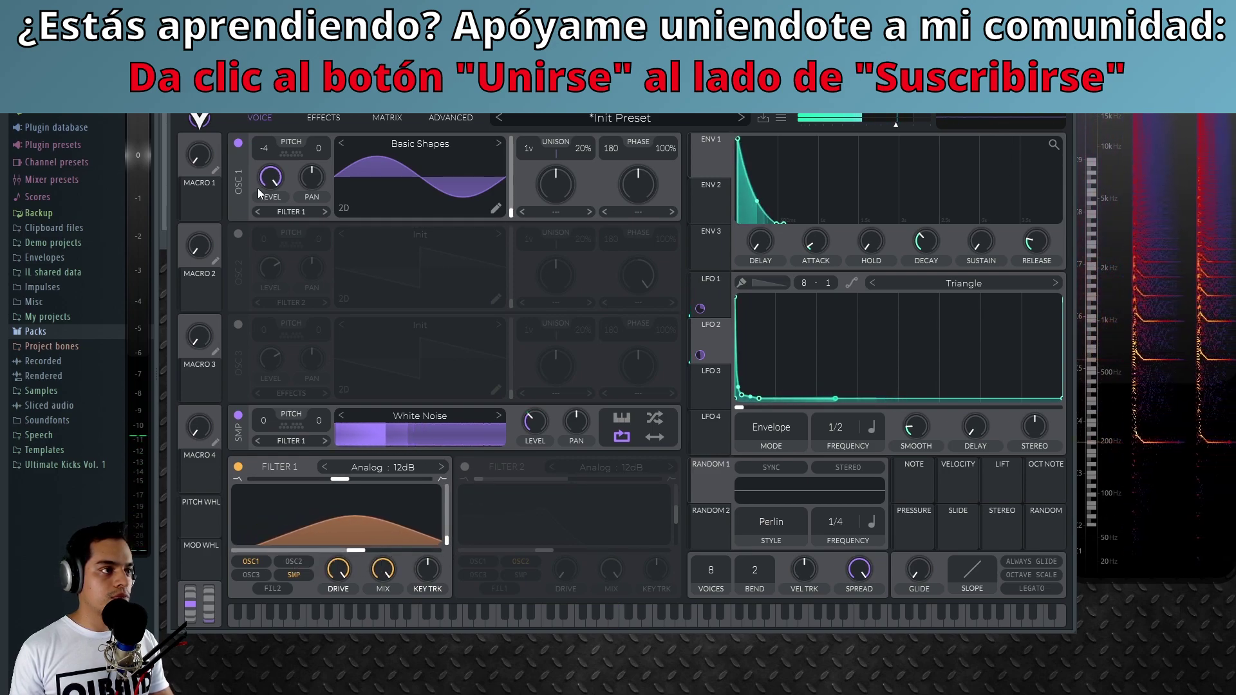
Route oscillator 1 directly to Effects, then retune Filter 1's cutoff and resonance for a narrower peak on the noise
left_click(285, 212)
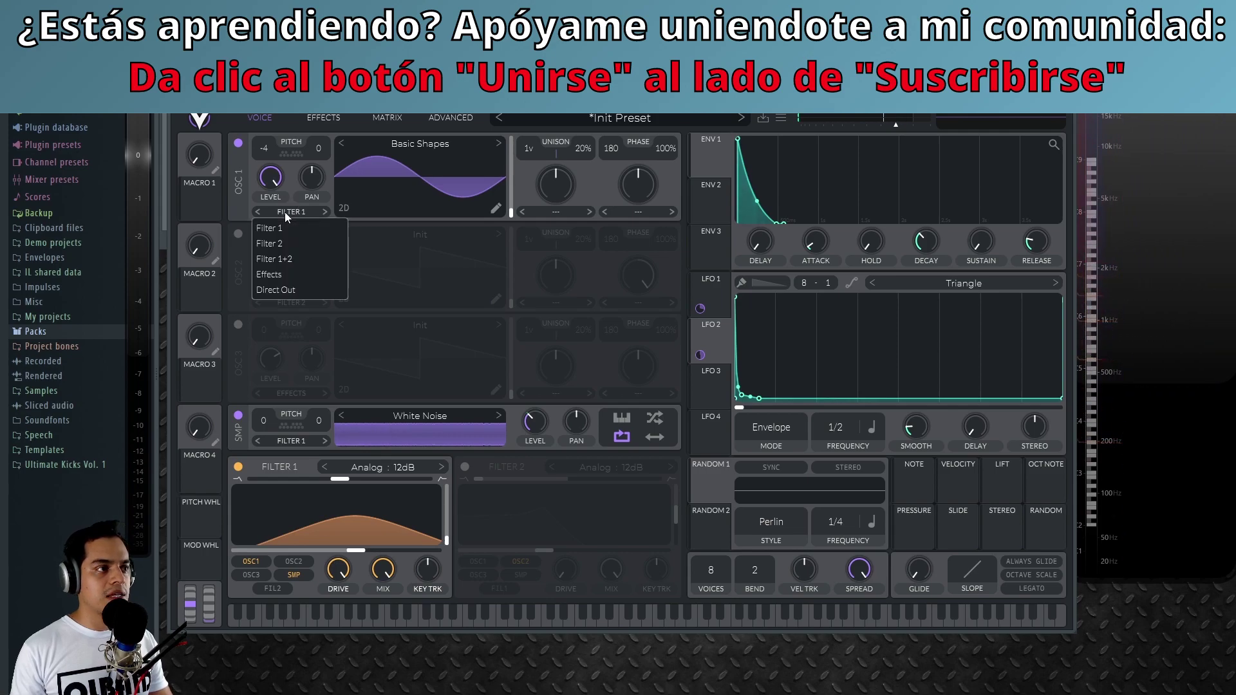
left_click(283, 272)
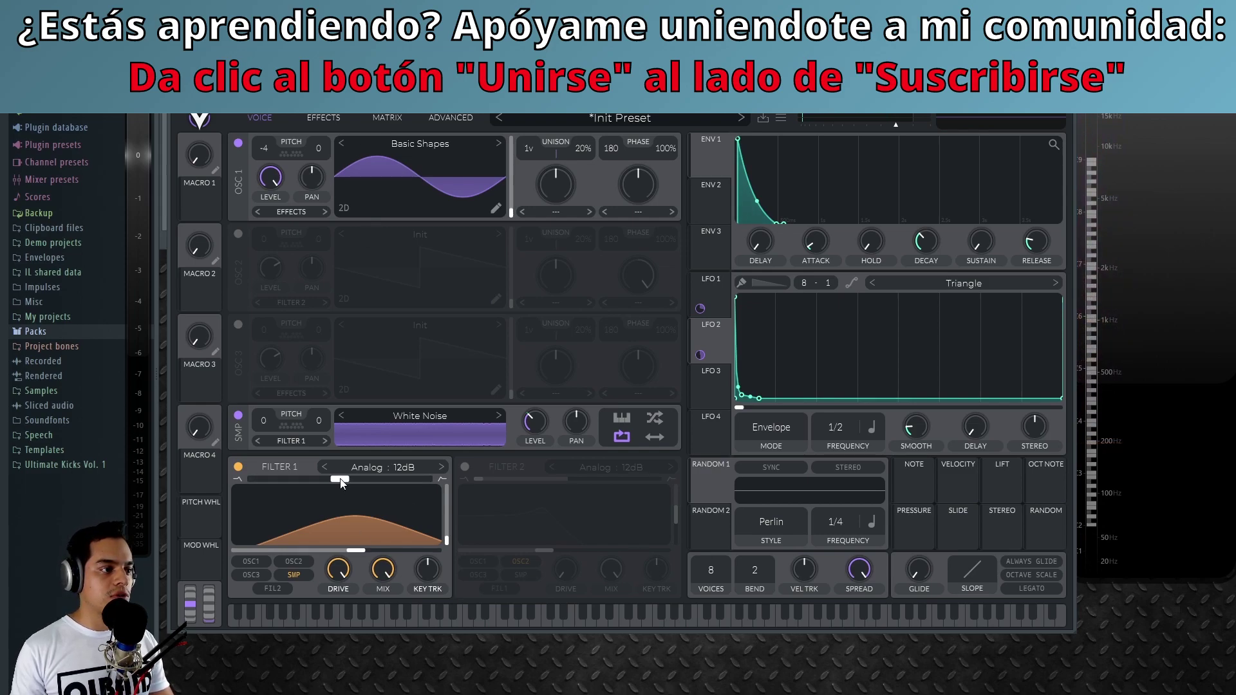
left_click_drag(447, 540, 447, 523)
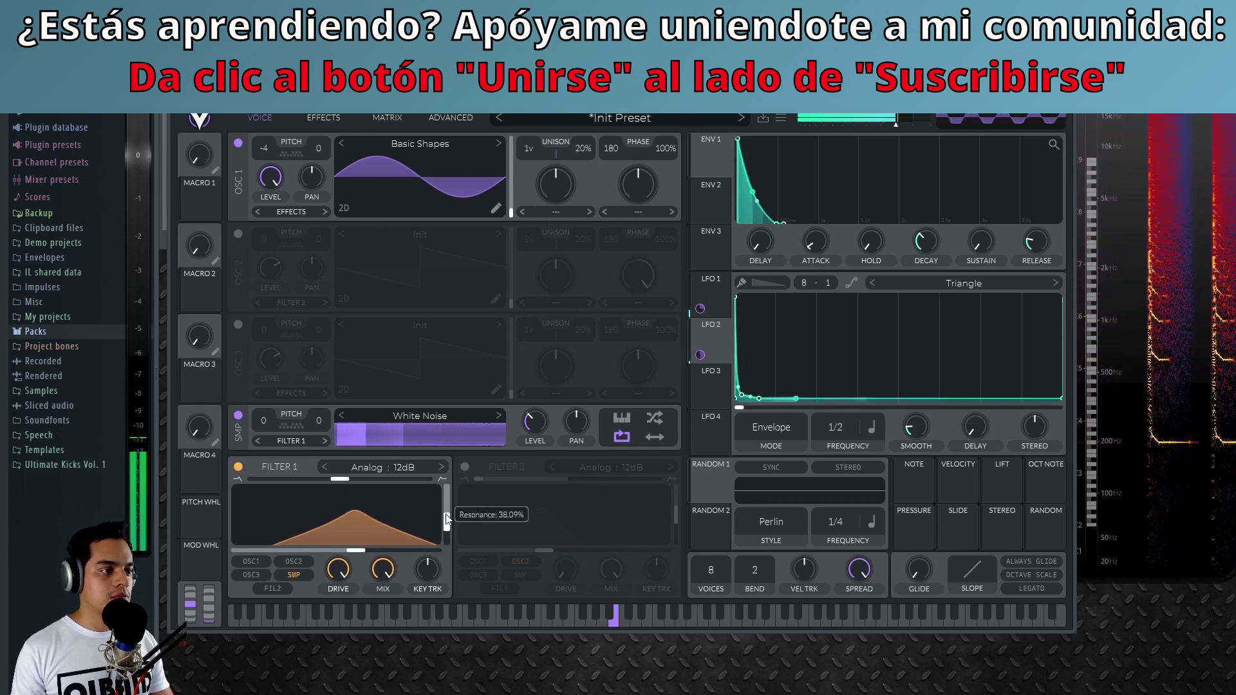
left_click_drag(359, 552, 335, 552)
mouse_move(447, 523)
left_mouse_down()
mouse_move(455, 490)
mouse_move(452, 511)
left_mouse_up()
left_click_drag(333, 552, 368, 551)
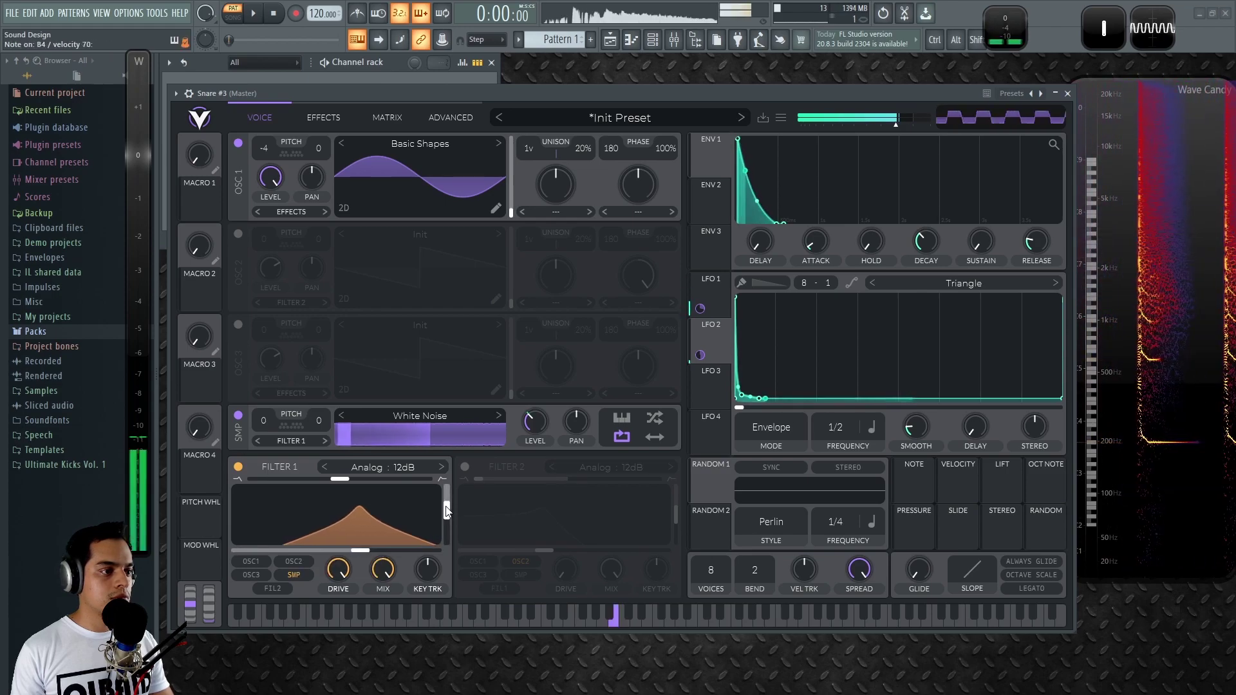
Assign Envelope 3 to the distortion's drive and turn the drive's base value down
left_click(323, 117)
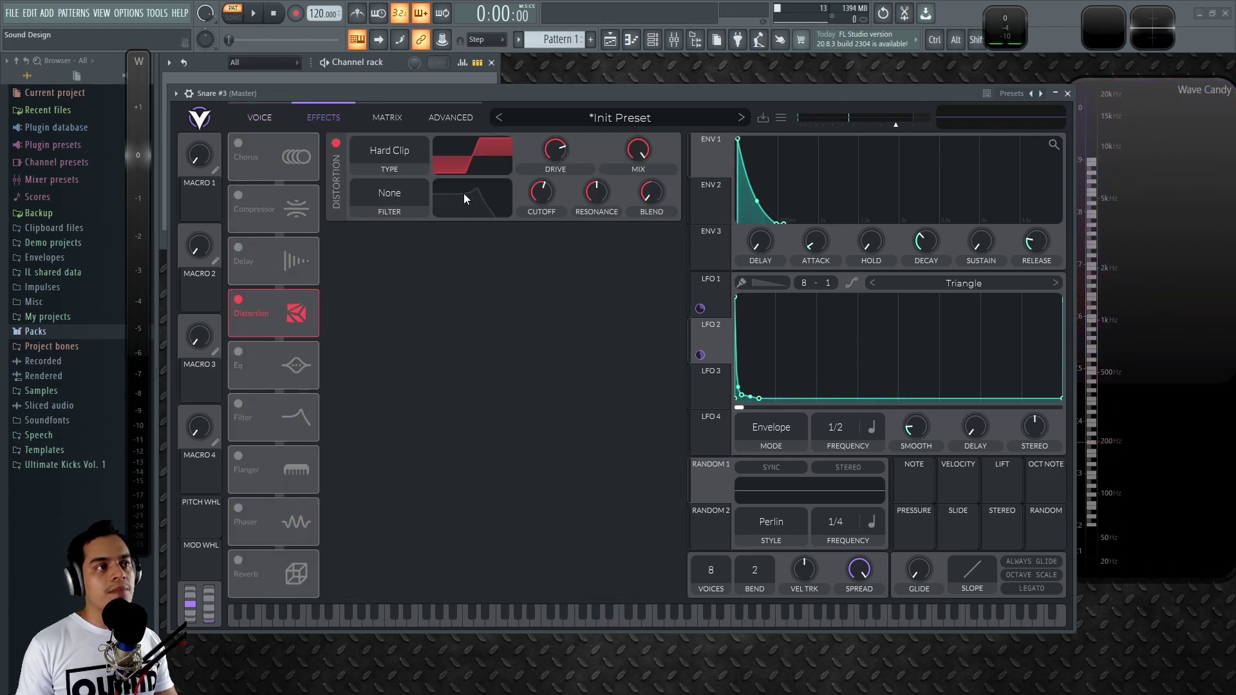
left_click_drag(559, 153, 574, 103)
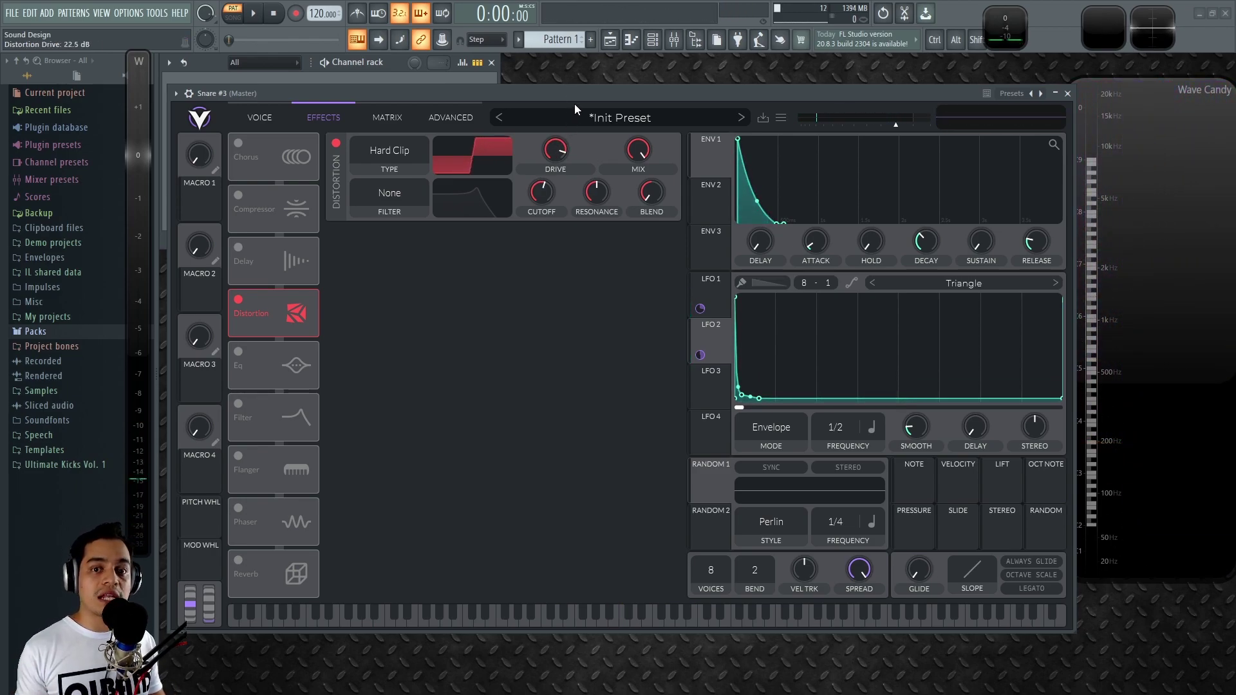
left_click(715, 238)
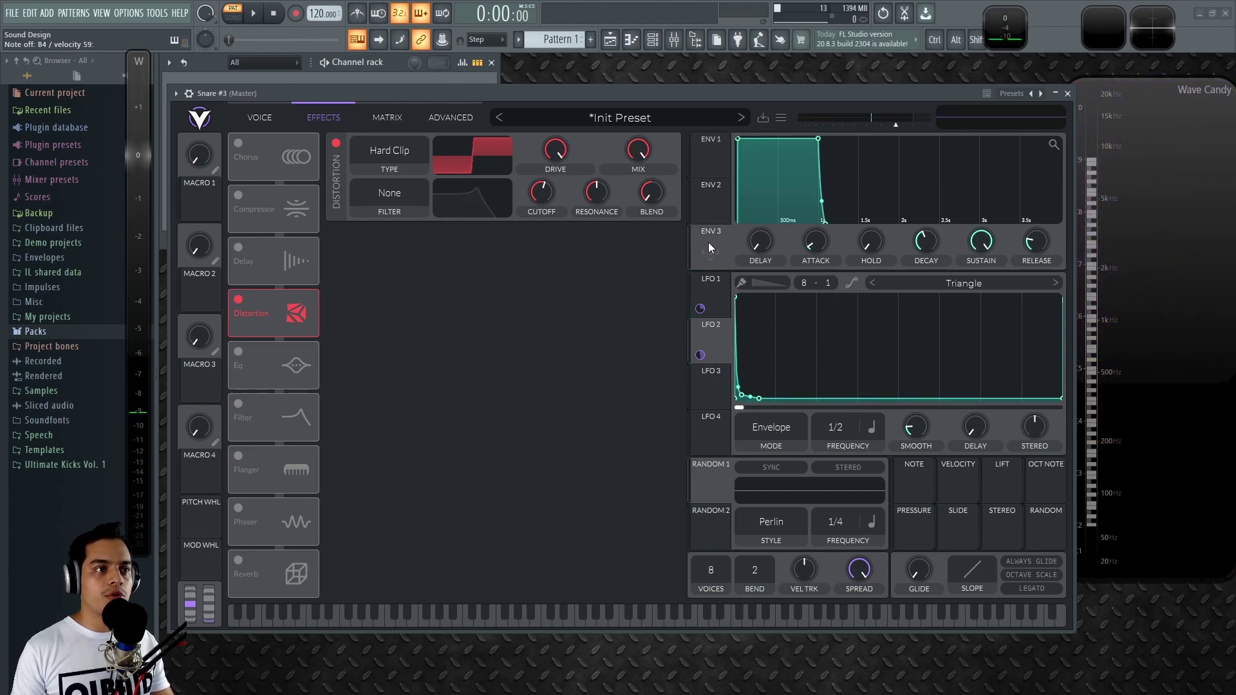
left_click_drag(708, 243, 613, 202)
left_click_drag(558, 150, 555, 169)
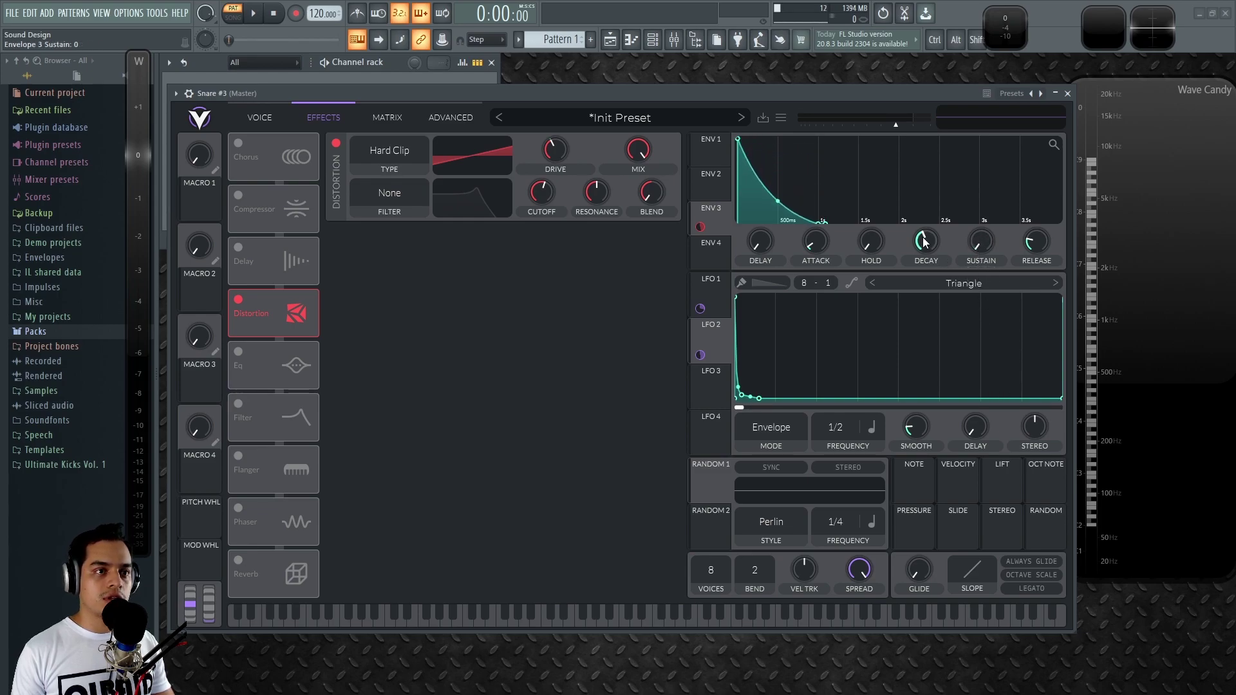
Set Envelope 3's sustain to 0 and decay to 0.482 secs, and lower the distortion's base drive further
left_click_drag(925, 242, 929, 257)
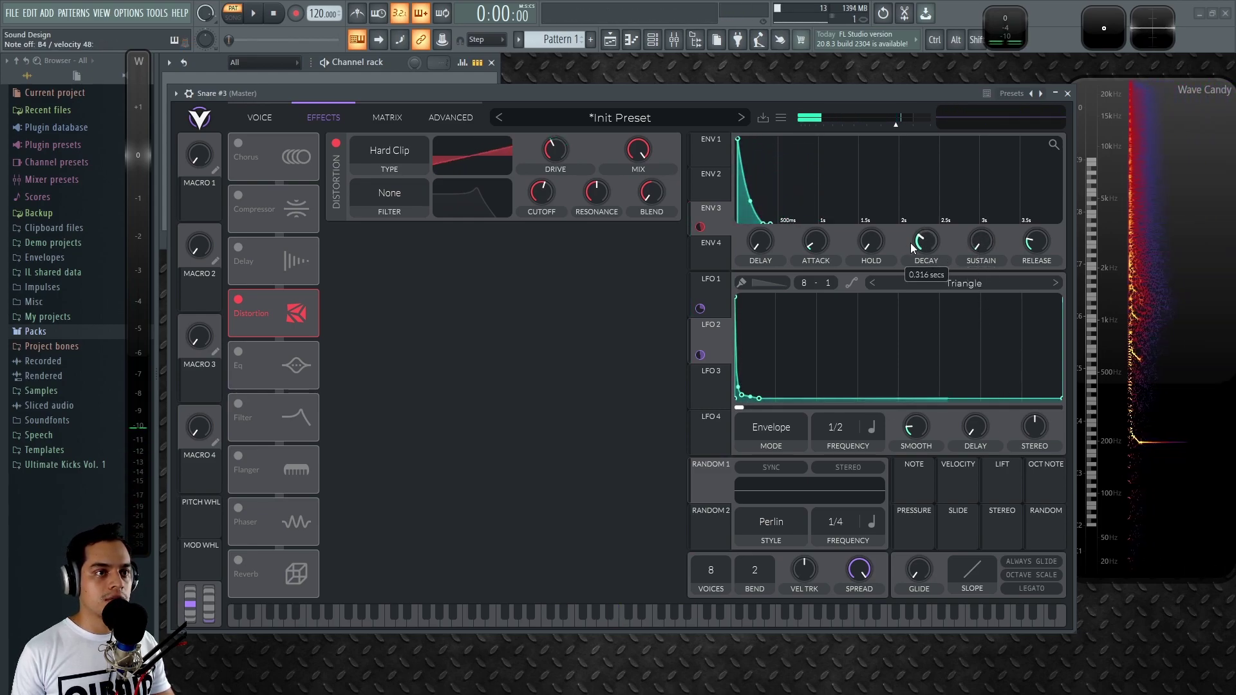
left_click_drag(928, 244, 932, 246)
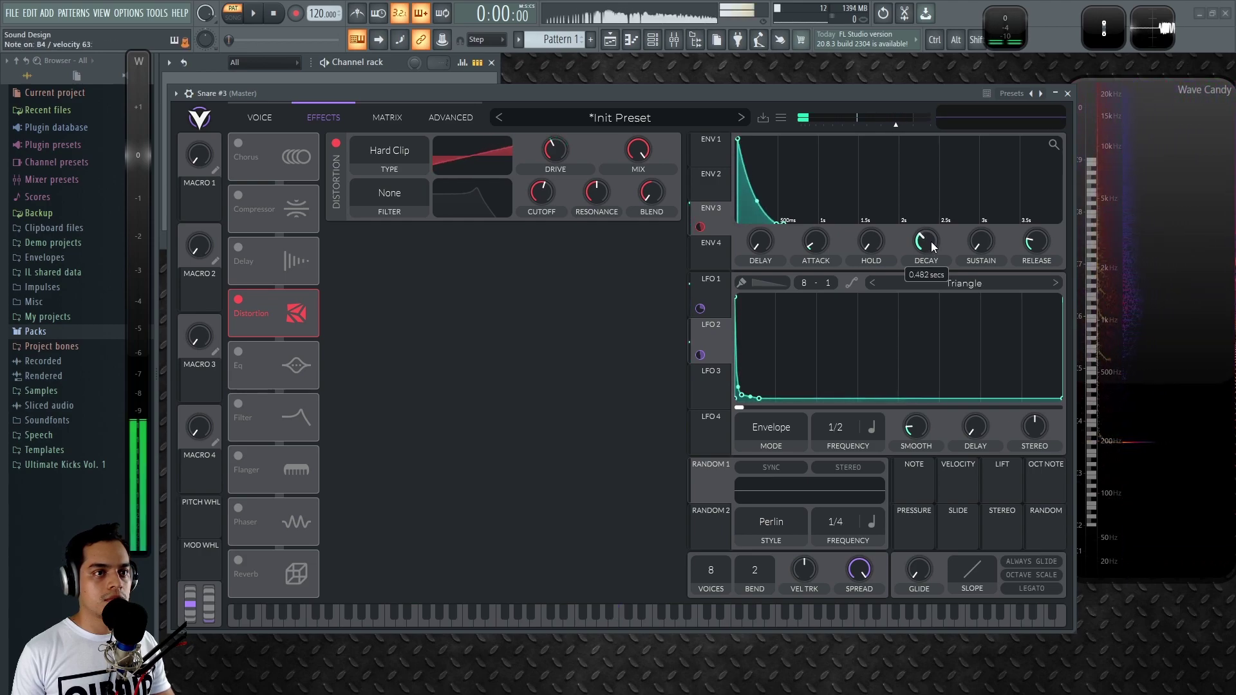
mouse_move(552, 153)
left_mouse_down()
mouse_move(550, 171)
mouse_move(556, 148)
left_mouse_up()
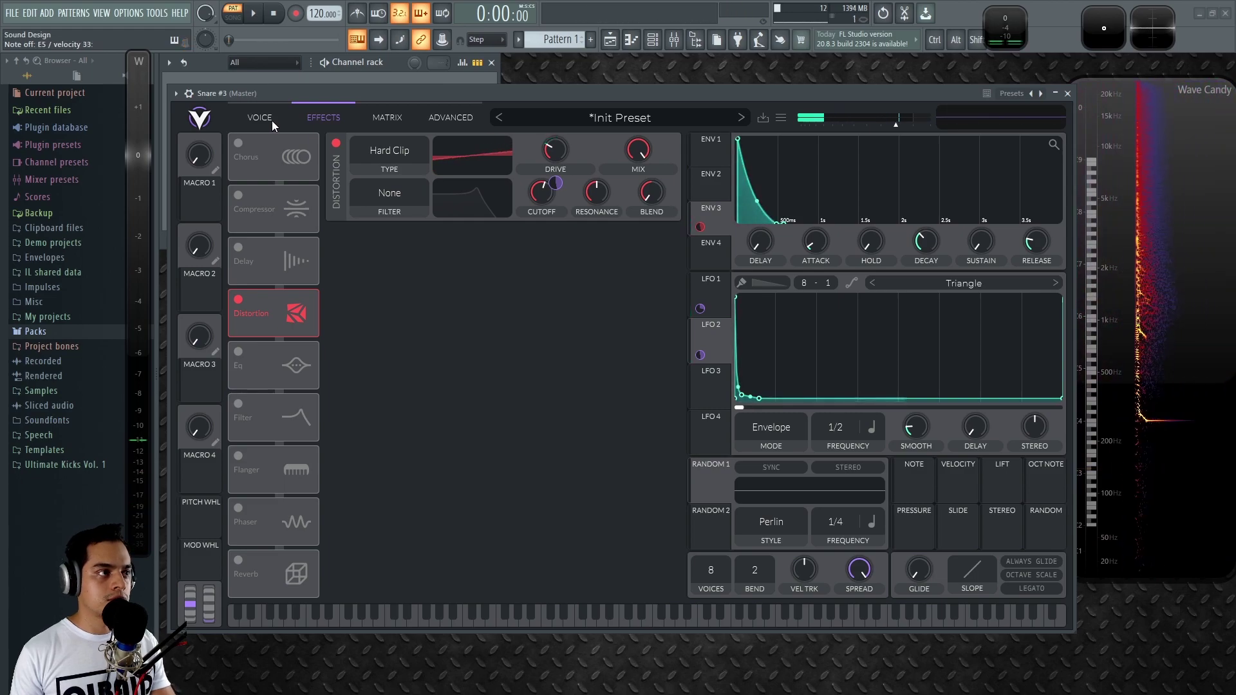
Enable the Chorus with minimum spread and a filter cutoff of about 100, comparing the sound with it bypassed
left_click(239, 142)
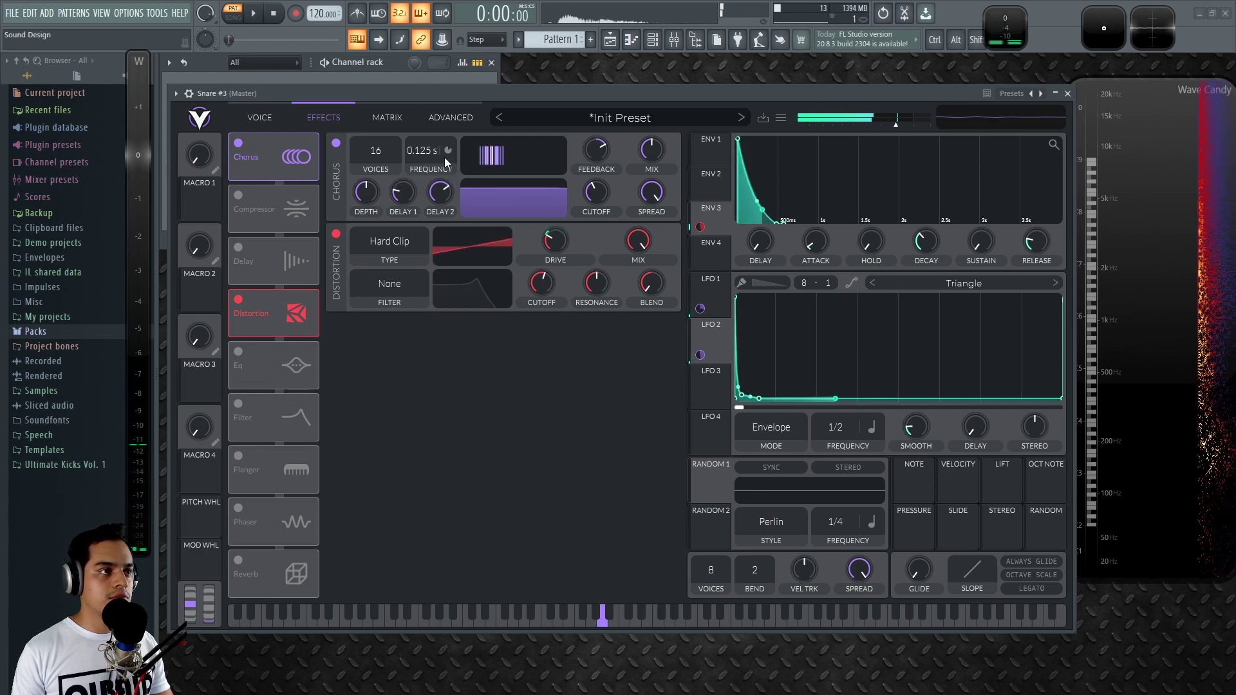
left_click_drag(427, 143, 444, 106)
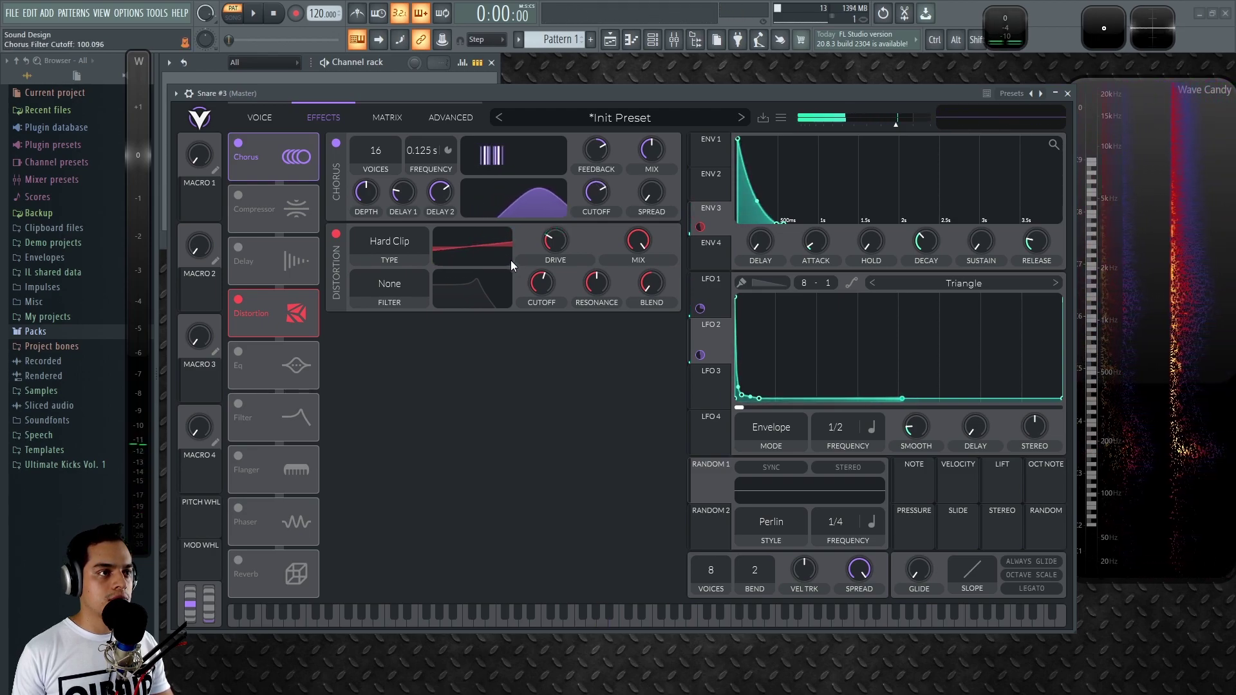
left_click(337, 143)
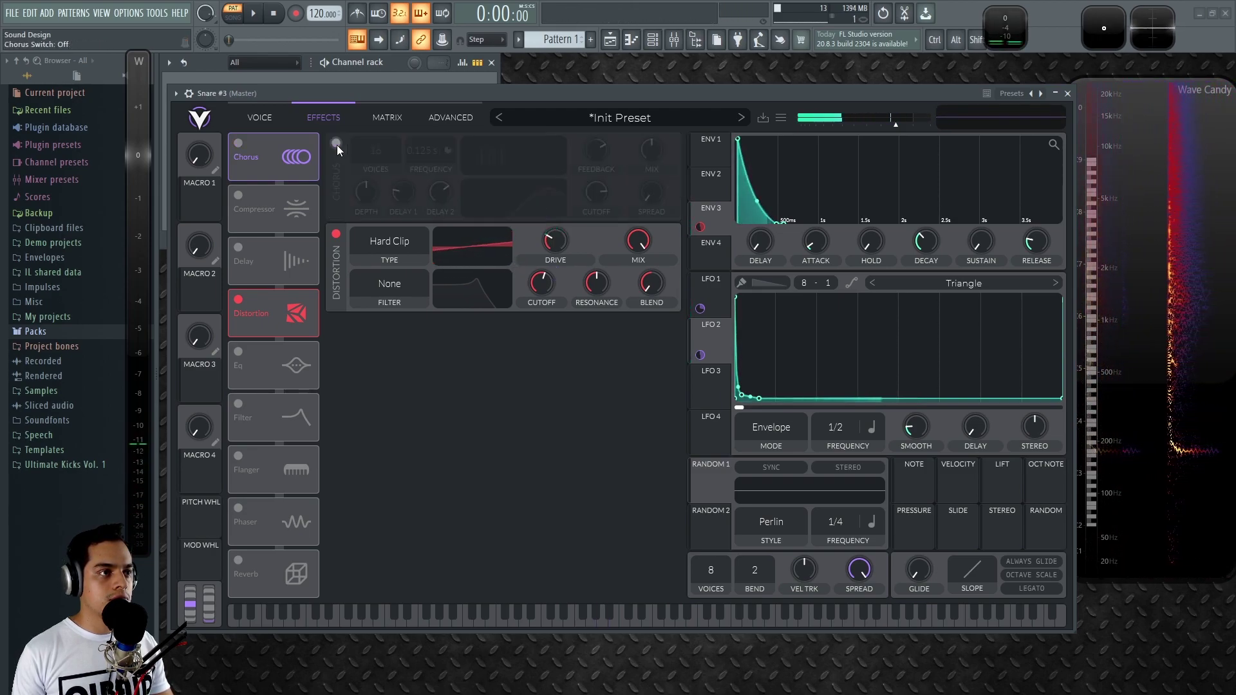
left_click(336, 143)
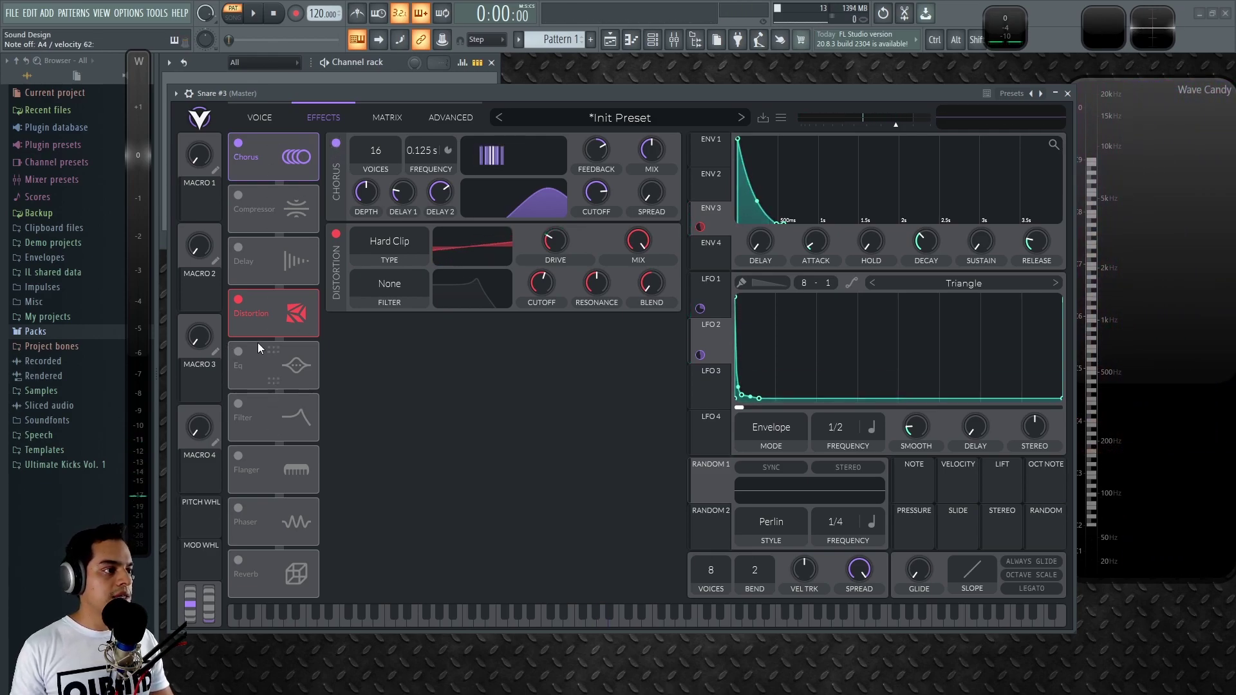
Enable the EQ, then add a Multiband Compressor placed right after it in the effects chain
left_click(239, 351)
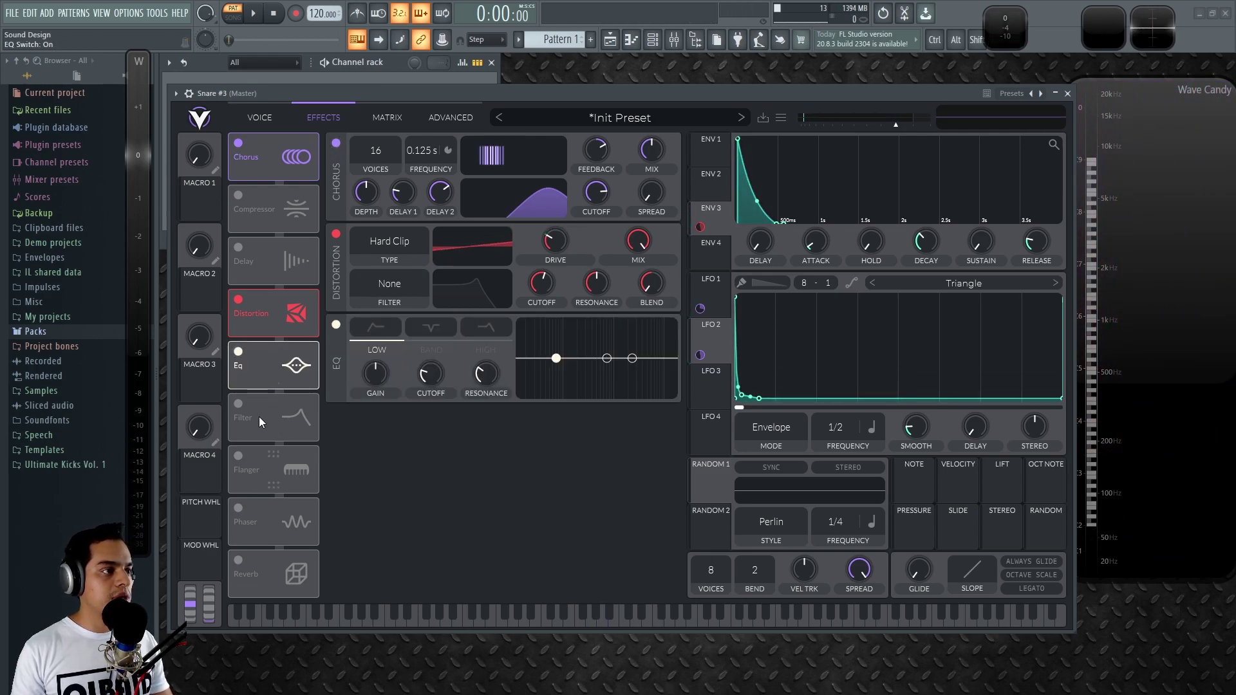
left_click_drag(275, 195, 277, 385)
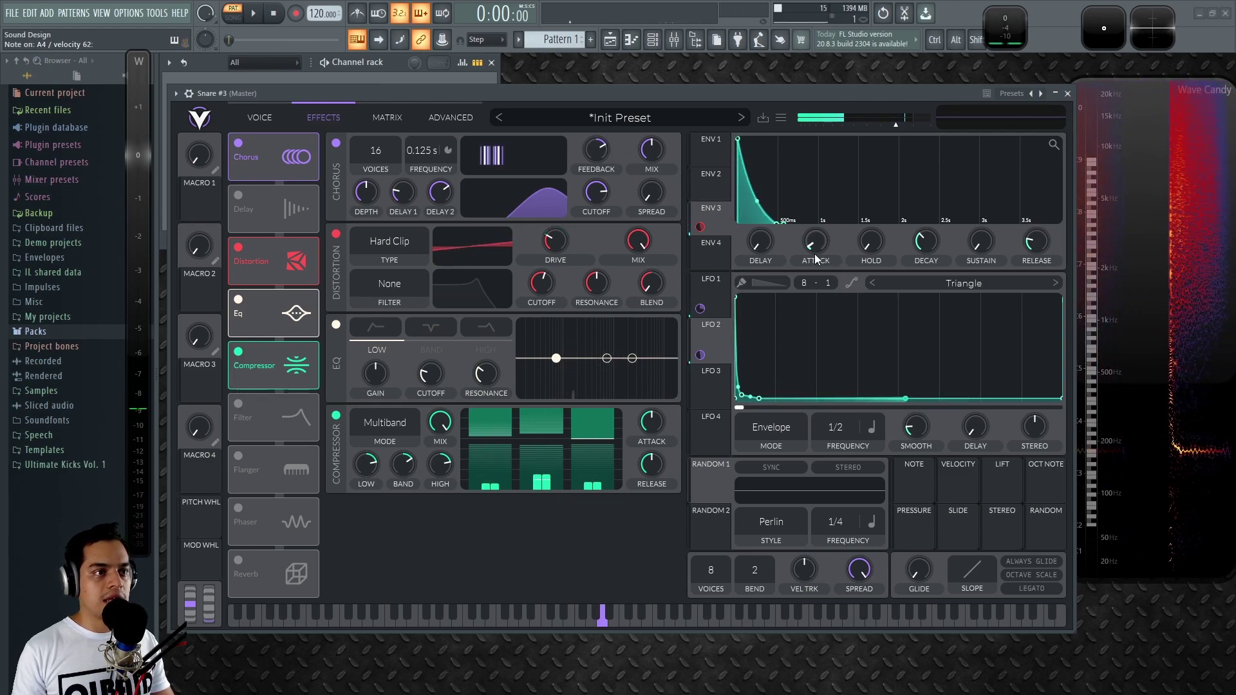
Reshape Envelope 3's decay curve and decay time, and make Envelope 1's decay curve steeper
left_click_drag(760, 205, 753, 217)
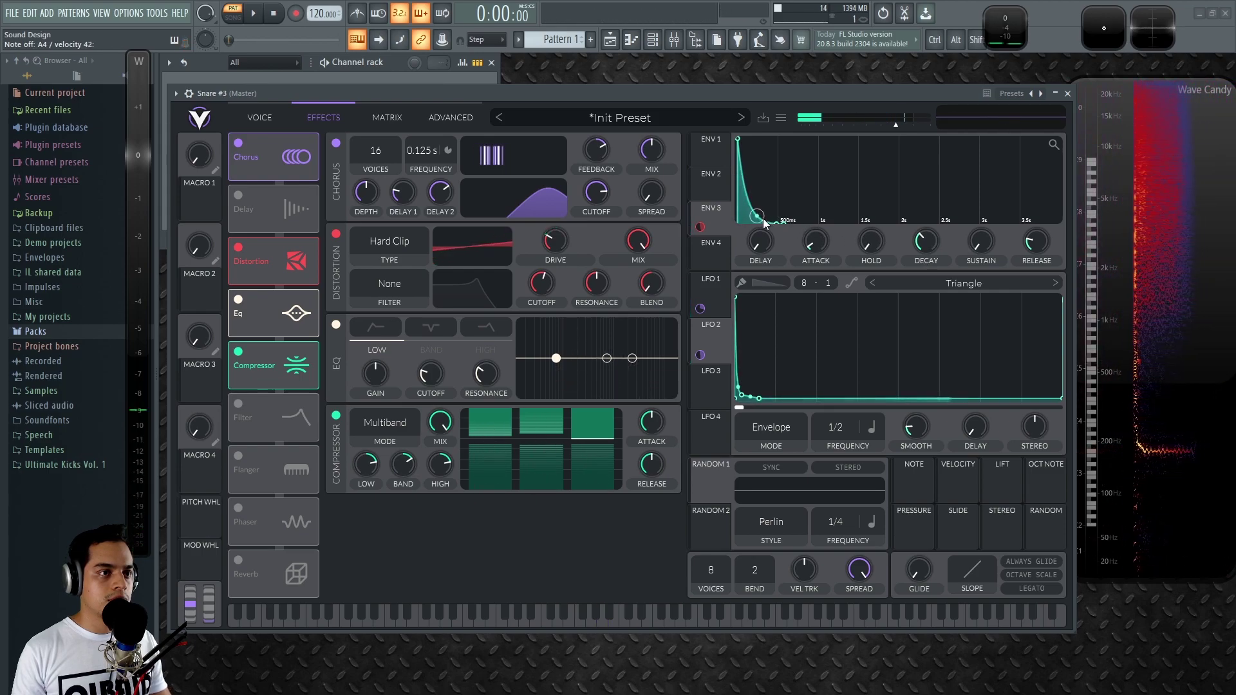
left_click_drag(764, 221, 763, 156)
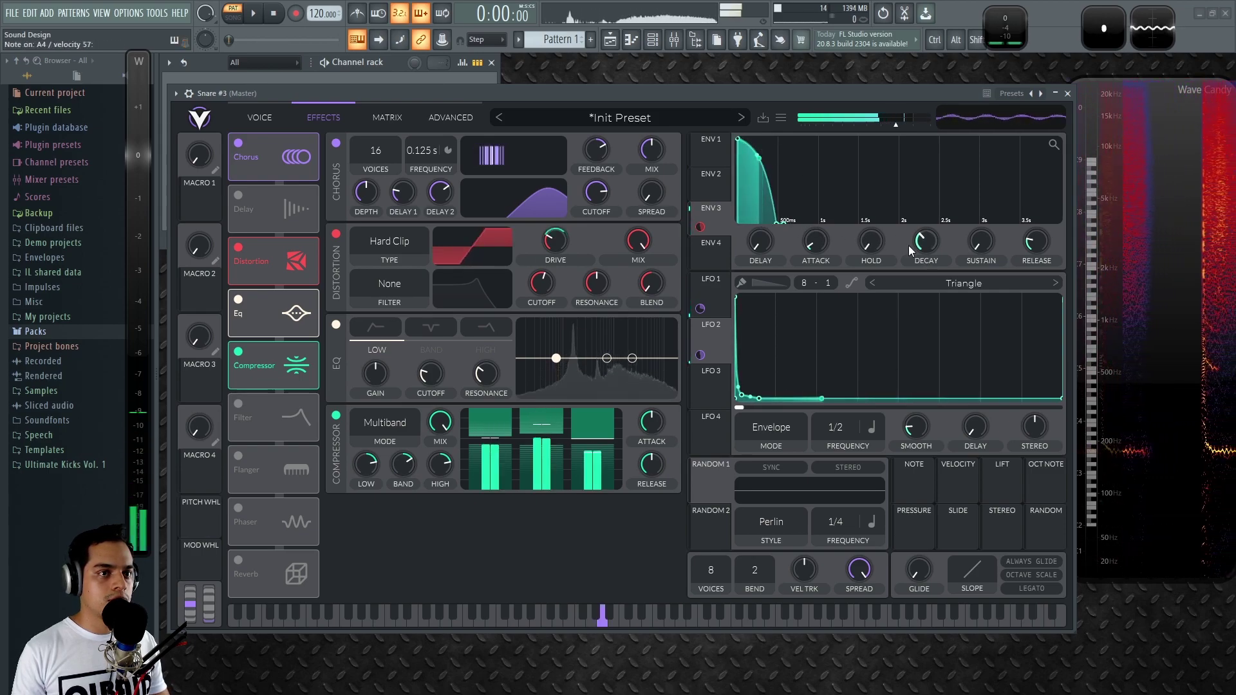
scroll(929, 245, "down", 2)
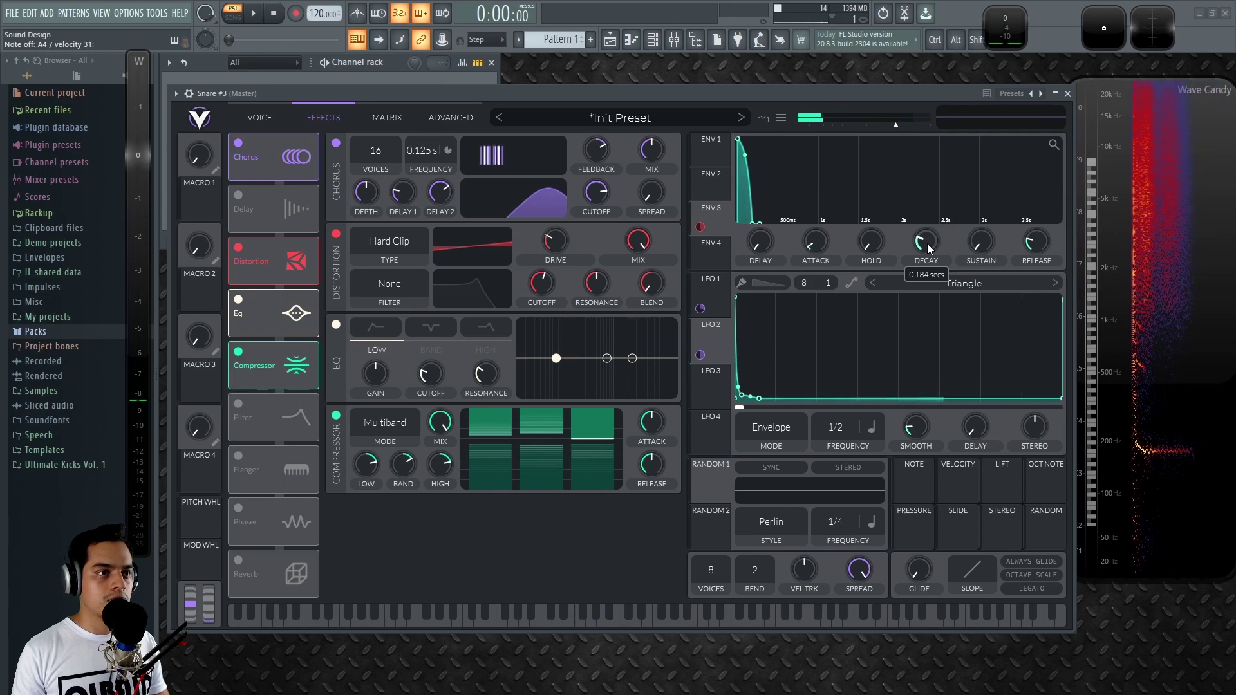
scroll(928, 242, "up", 2)
scroll(929, 241, "down", 1)
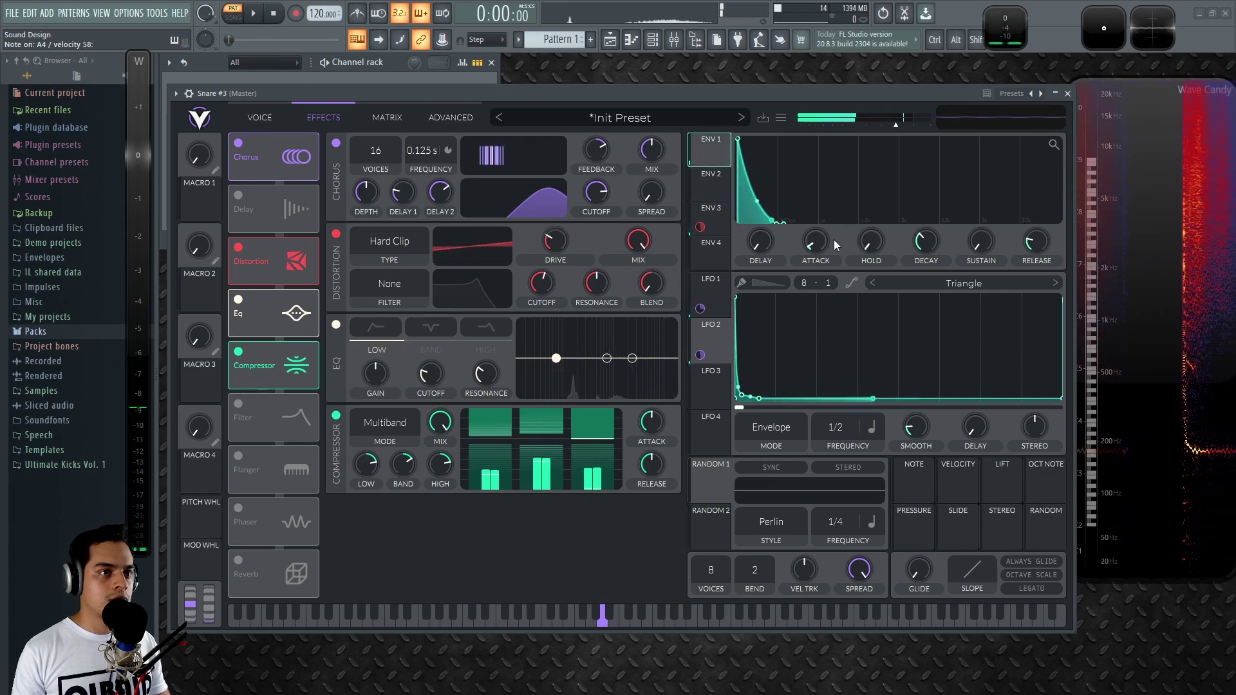
left_click_drag(759, 205, 754, 226)
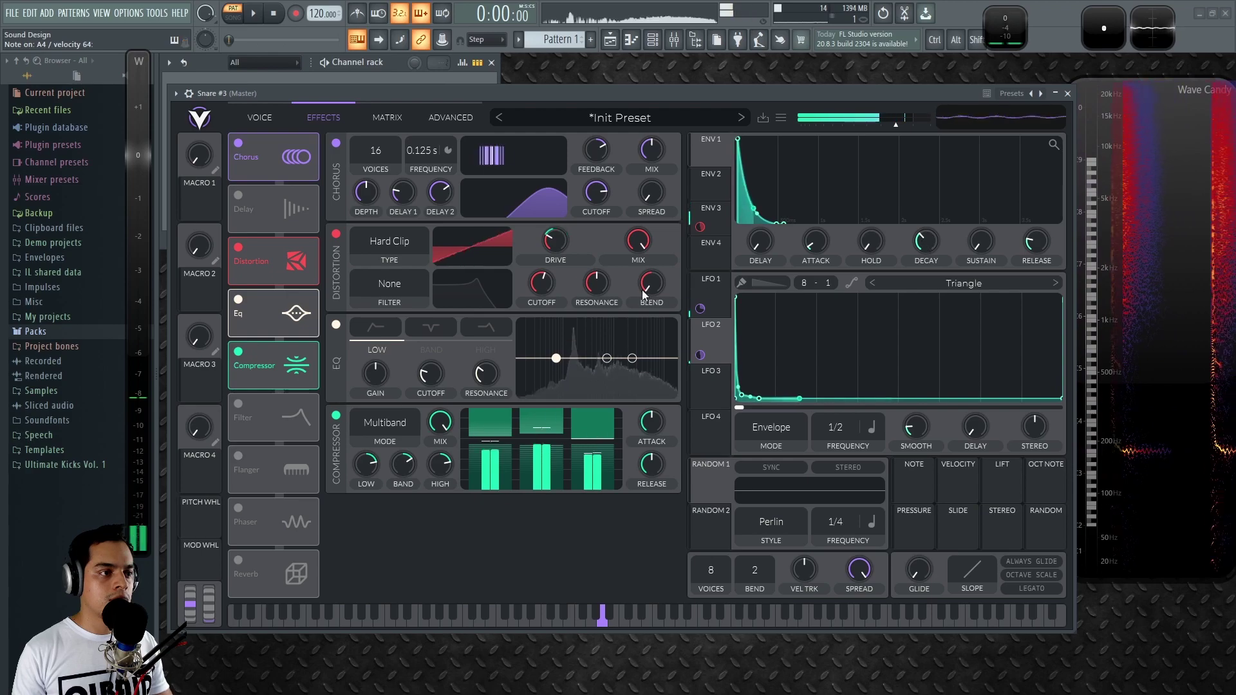
Lower the White Noise sampler's base level, with LFO 1 modulating it by about 0.35 at a frequency of 1/16
left_click(289, 121)
mouse_move(529, 429)
left_mouse_down()
mouse_move(533, 445)
mouse_move(535, 426)
left_mouse_up()
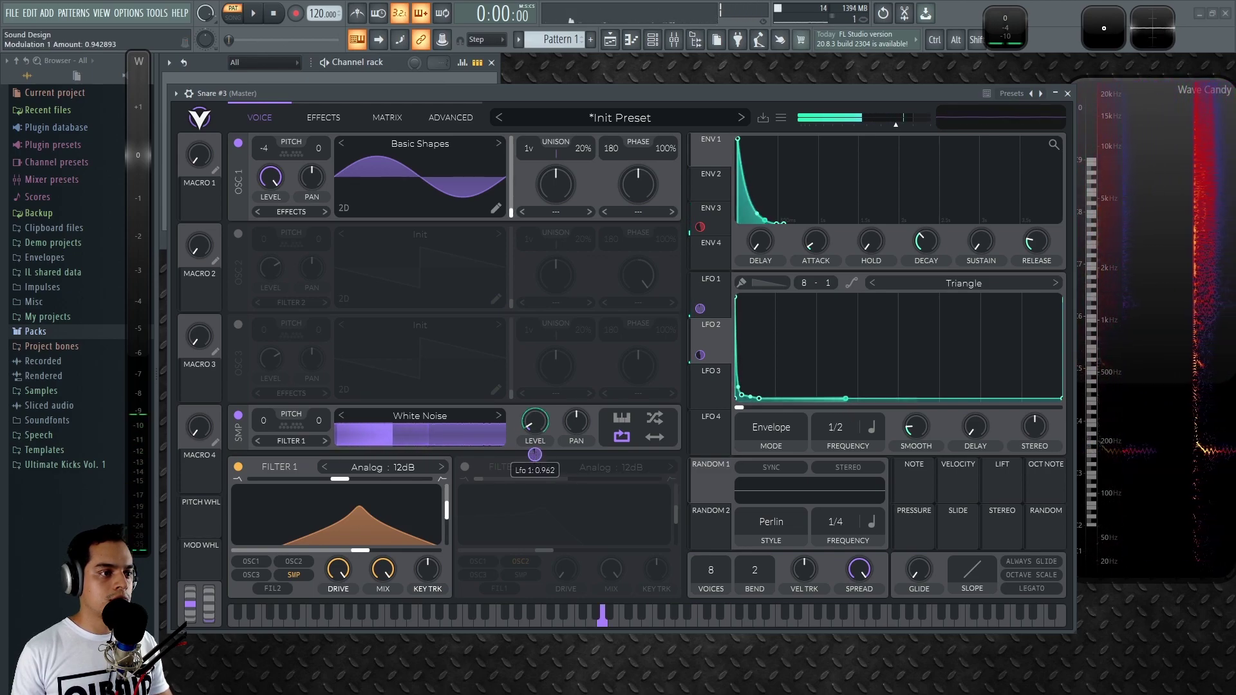
left_click_drag(535, 455, 535, 483)
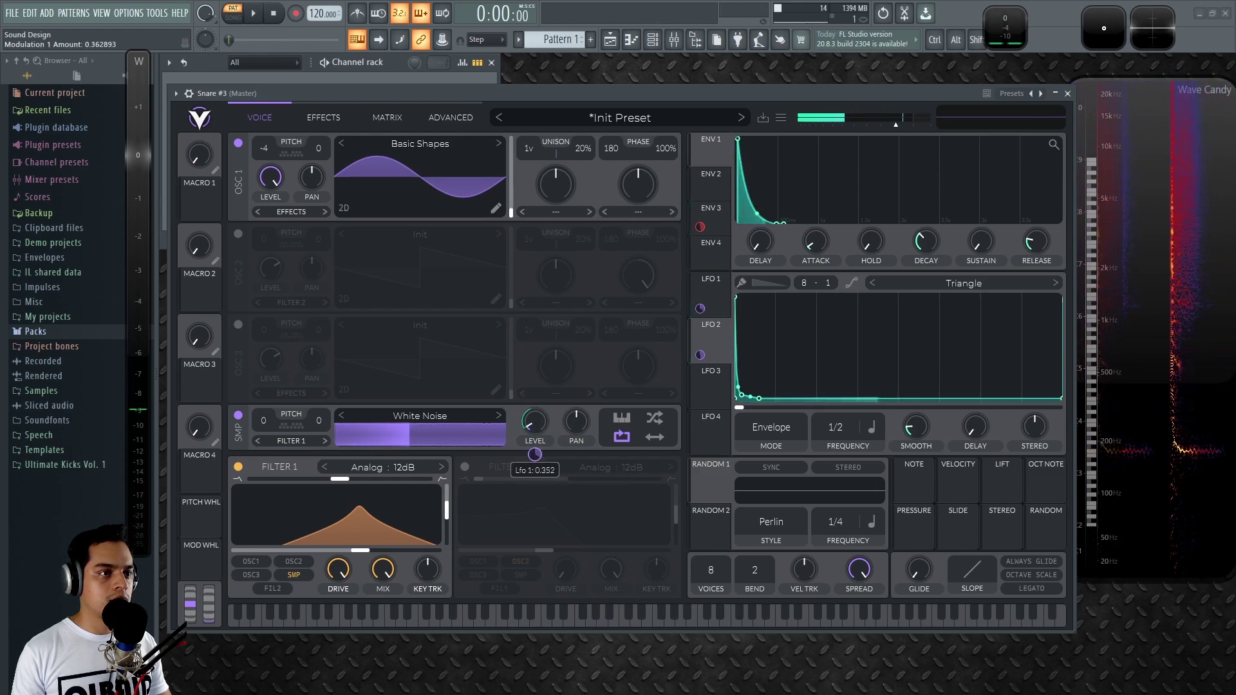
left_click(724, 297)
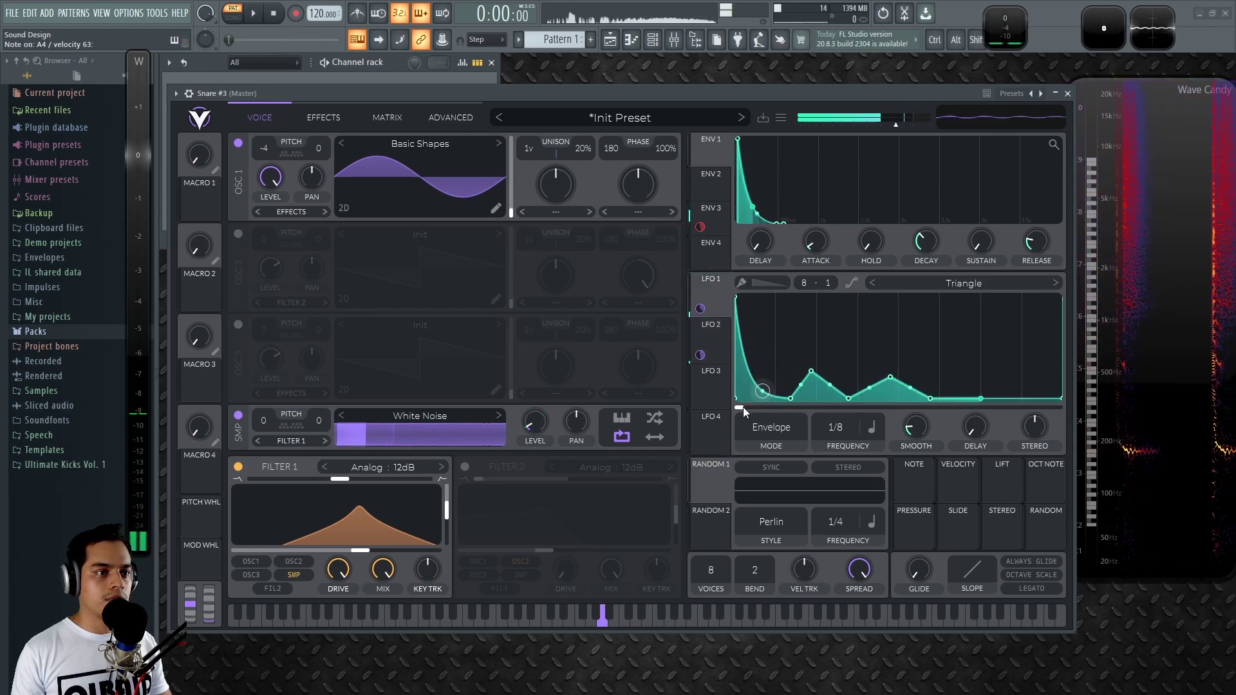
left_click_drag(836, 425, 841, 398)
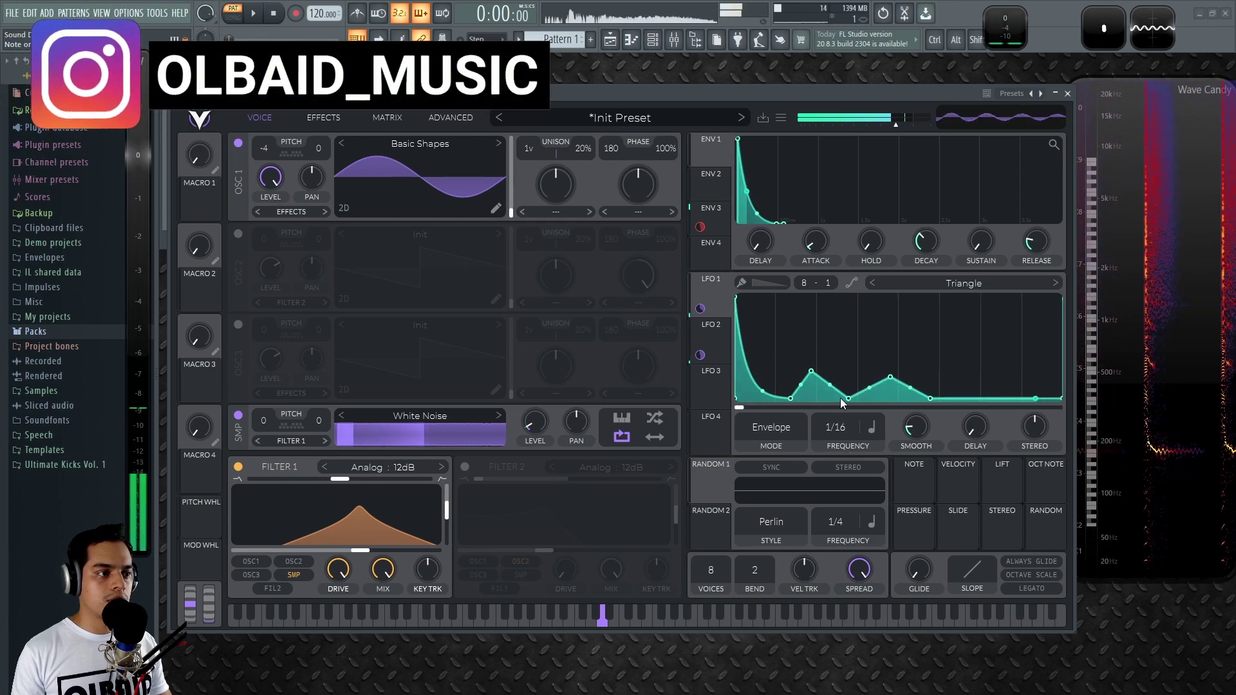
Set an EQ band's resonance to 11.68, and try the compressor ahead of the distortion before returning it behind the EQ
left_click(330, 115)
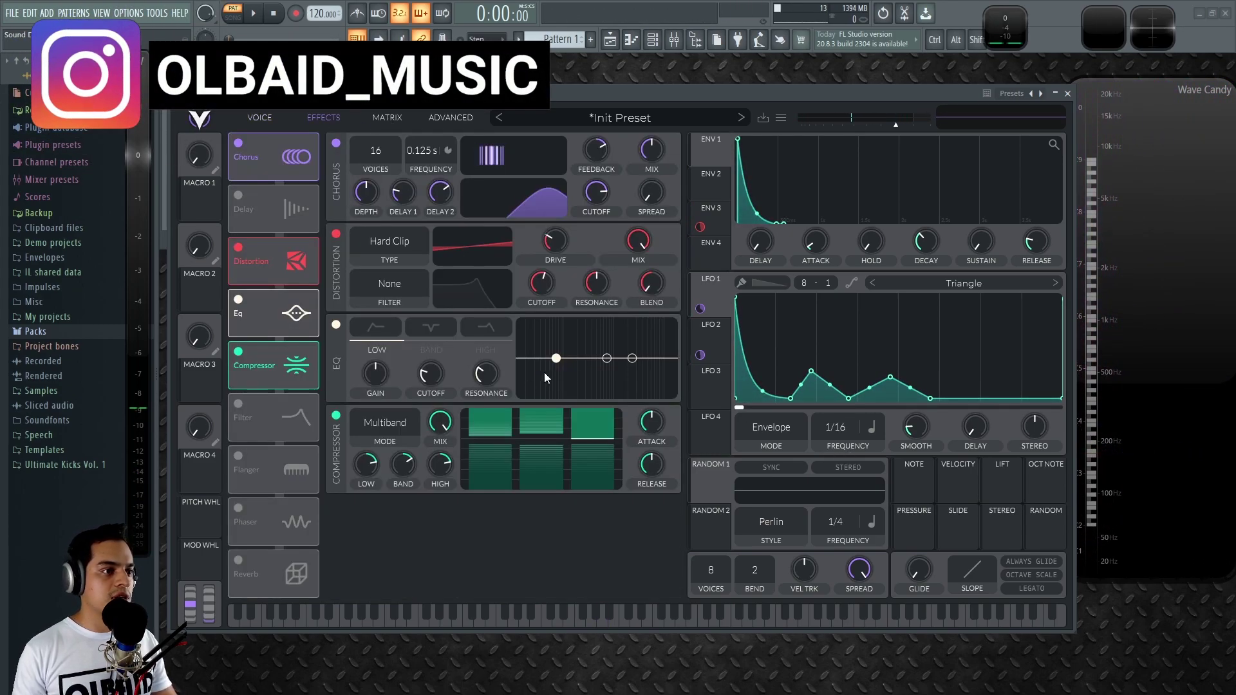
scroll(612, 358, "down", 5)
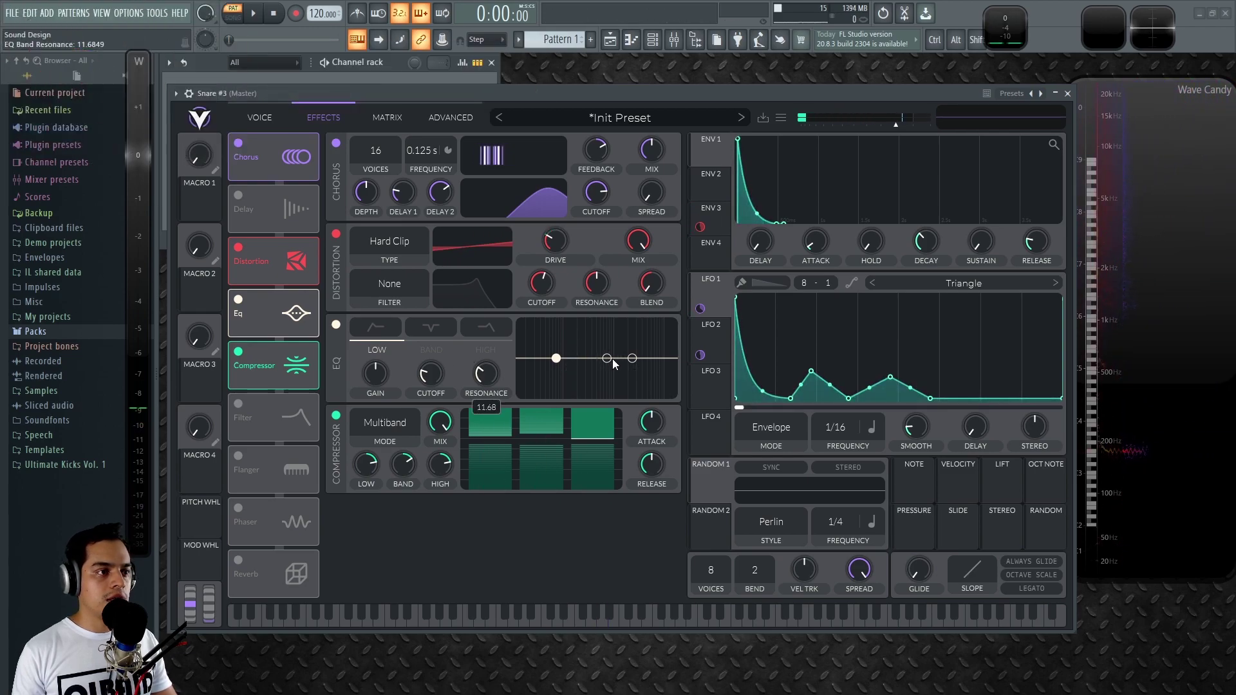
left_click_drag(263, 353, 279, 248)
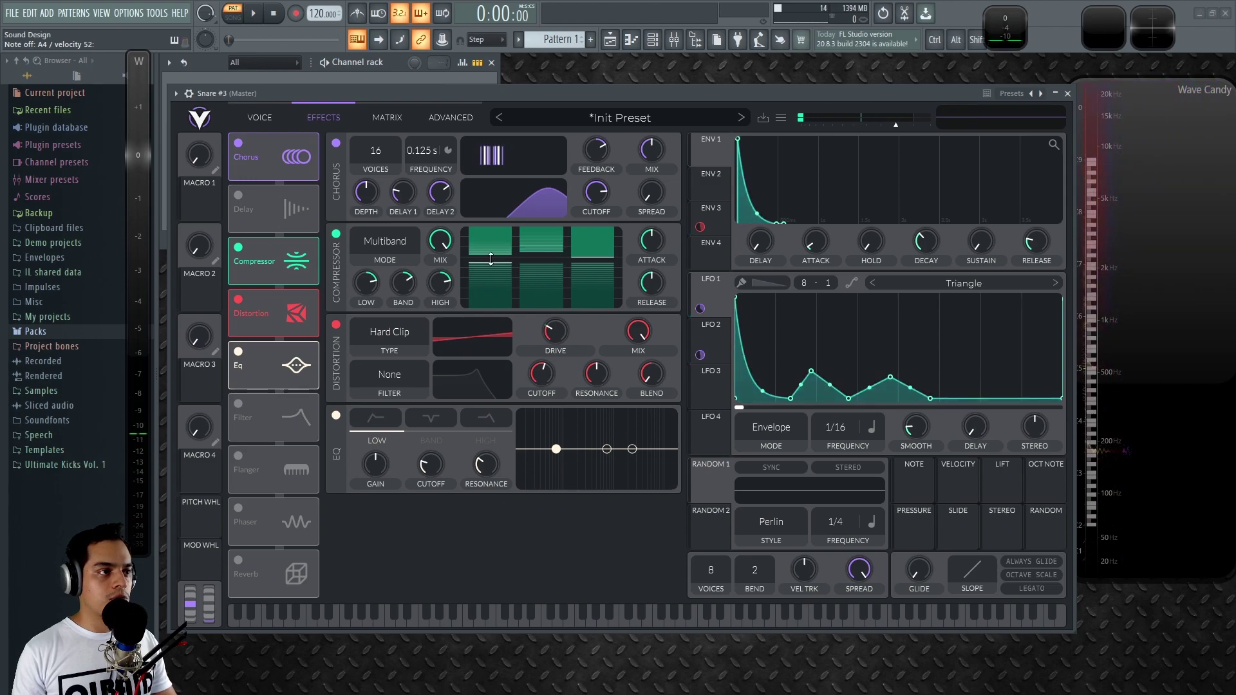
left_click_drag(289, 249, 281, 367)
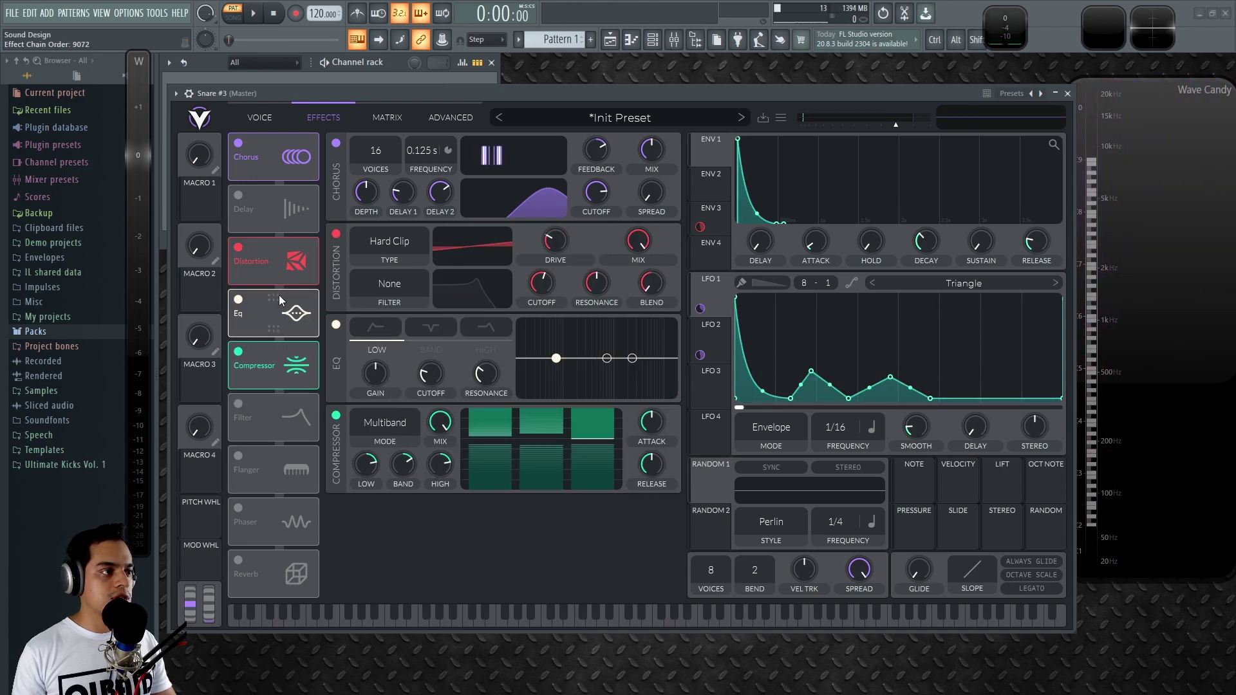
Move the EQ ahead of the distortion in the effects chain and boost its middle and high bands
left_click_drag(279, 295, 280, 244)
left_click_drag(605, 266, 658, 237)
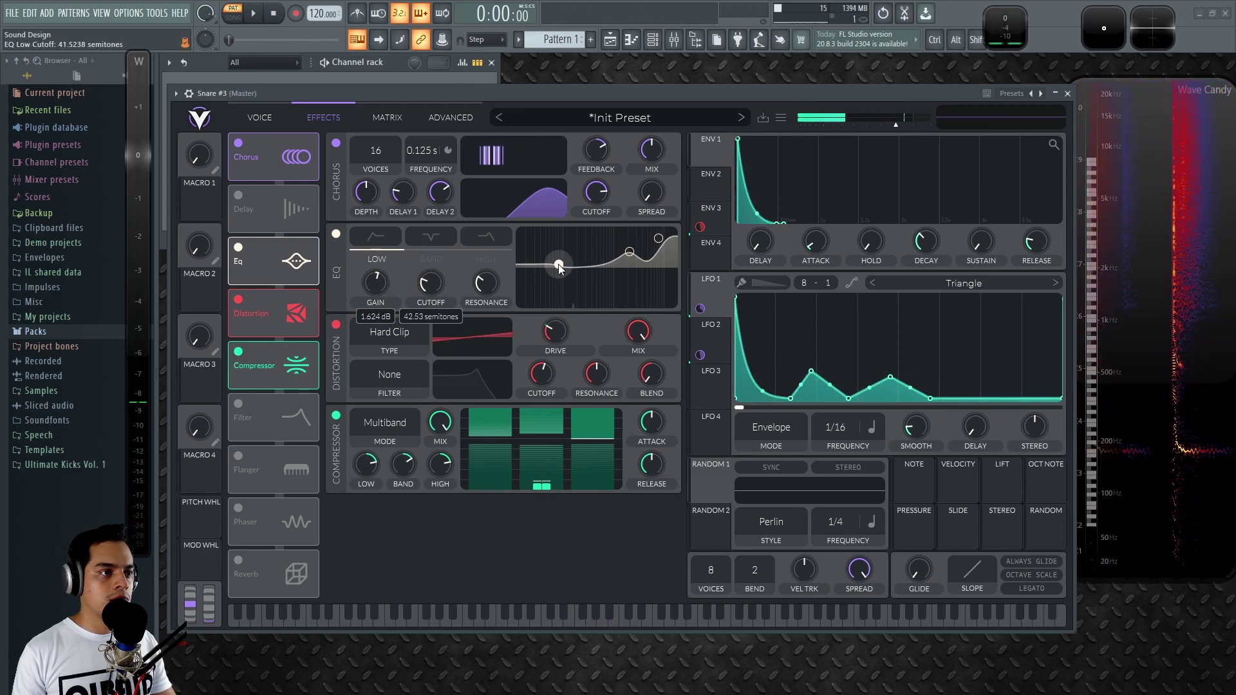
Cut the EQ's low band fully with higher resonance and cutoff, and raise the compressor's upper thresholds for the middle and high bands
left_click_drag(488, 282, 489, 254)
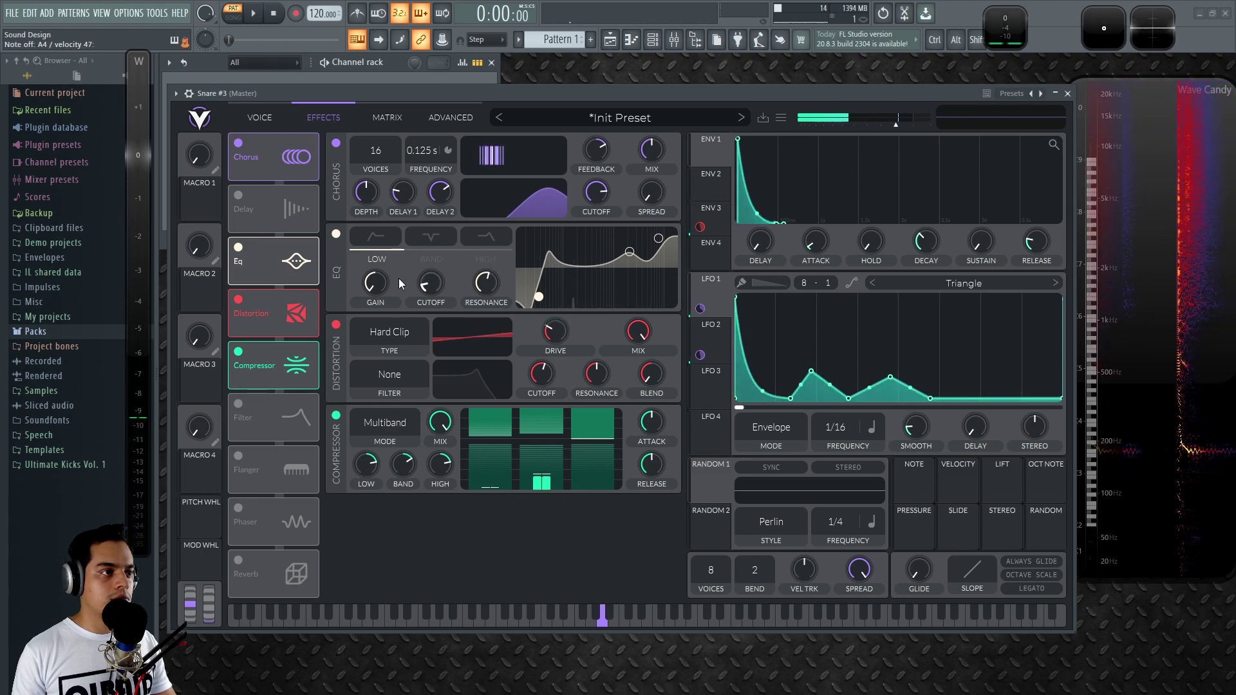
left_click_drag(380, 284, 443, 268)
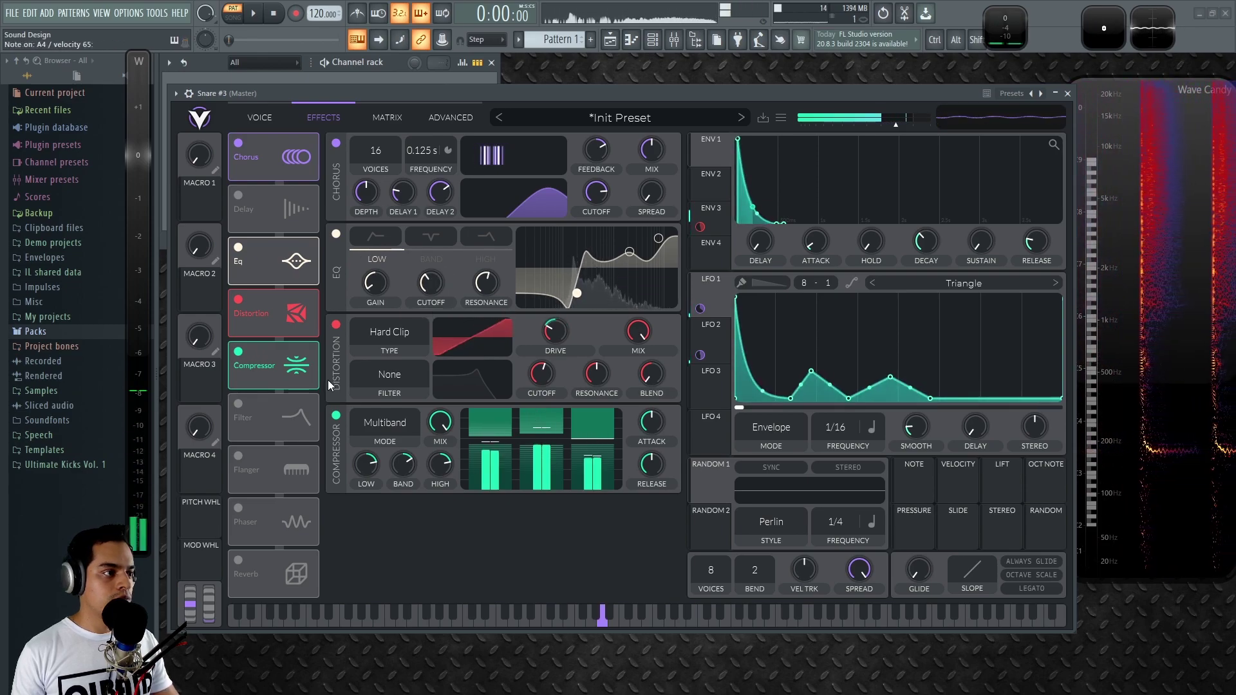
mouse_move(535, 444)
left_mouse_down()
mouse_move(543, 415)
mouse_move(542, 442)
mouse_move(596, 445)
mouse_move(593, 420)
mouse_move(549, 426)
mouse_move(549, 443)
mouse_move(558, 425)
mouse_move(498, 421)
mouse_move(506, 410)
mouse_move(504, 434)
mouse_move(551, 444)
mouse_move(550, 461)
mouse_move(551, 410)
mouse_move(551, 427)
left_mouse_up()
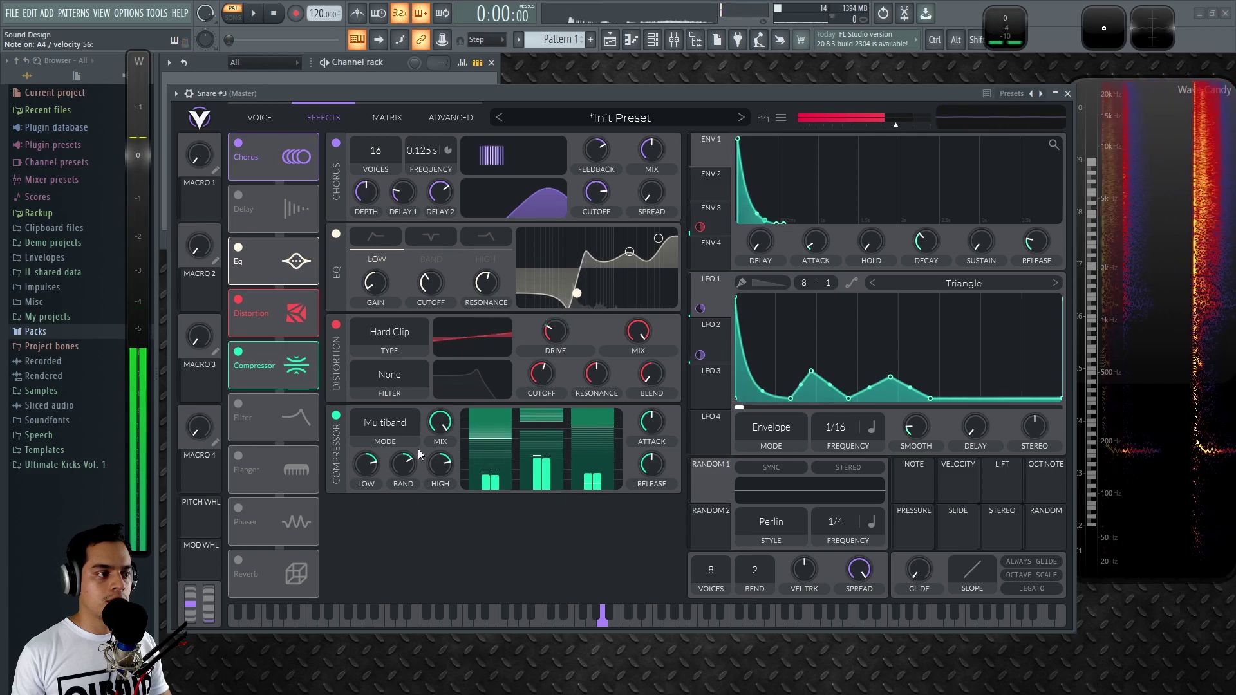
Enable the Reverb with a high mix, cut its low band, lower its high band to about -2.8 dB near 110 semitones, and shorten its time
left_click(261, 567)
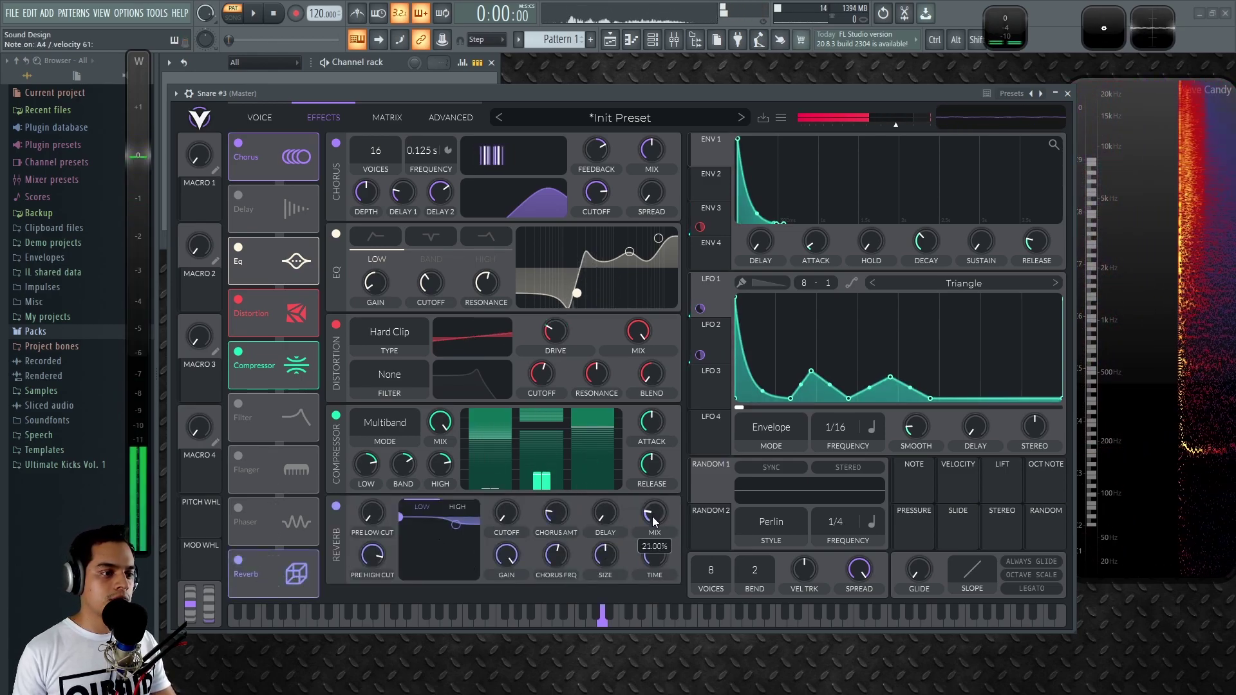
left_click_drag(655, 514, 655, 445)
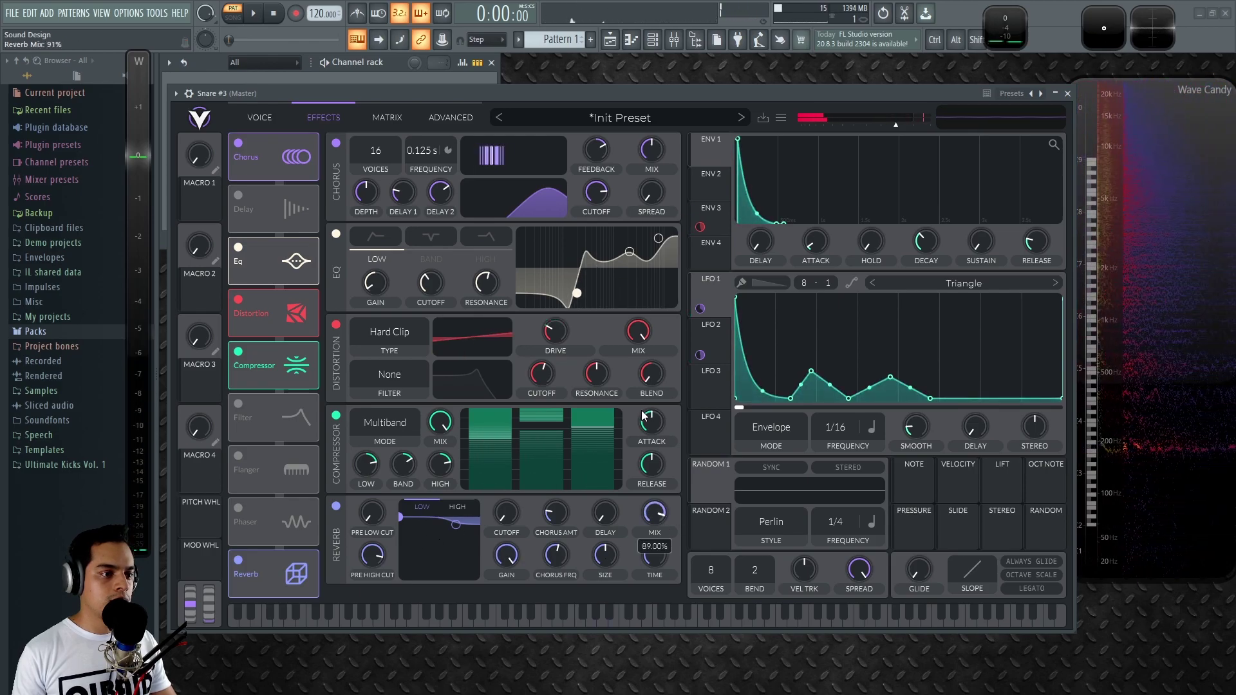
left_click_drag(660, 543, 671, 530)
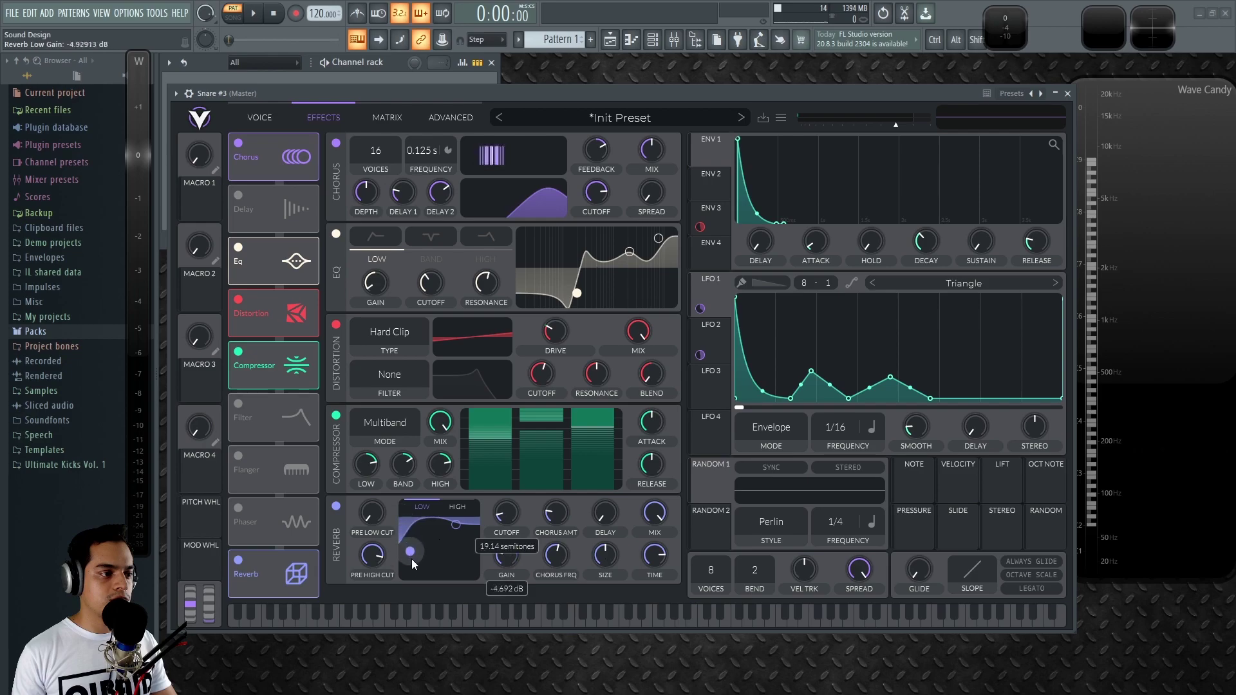
left_click_drag(445, 620, 445, 612)
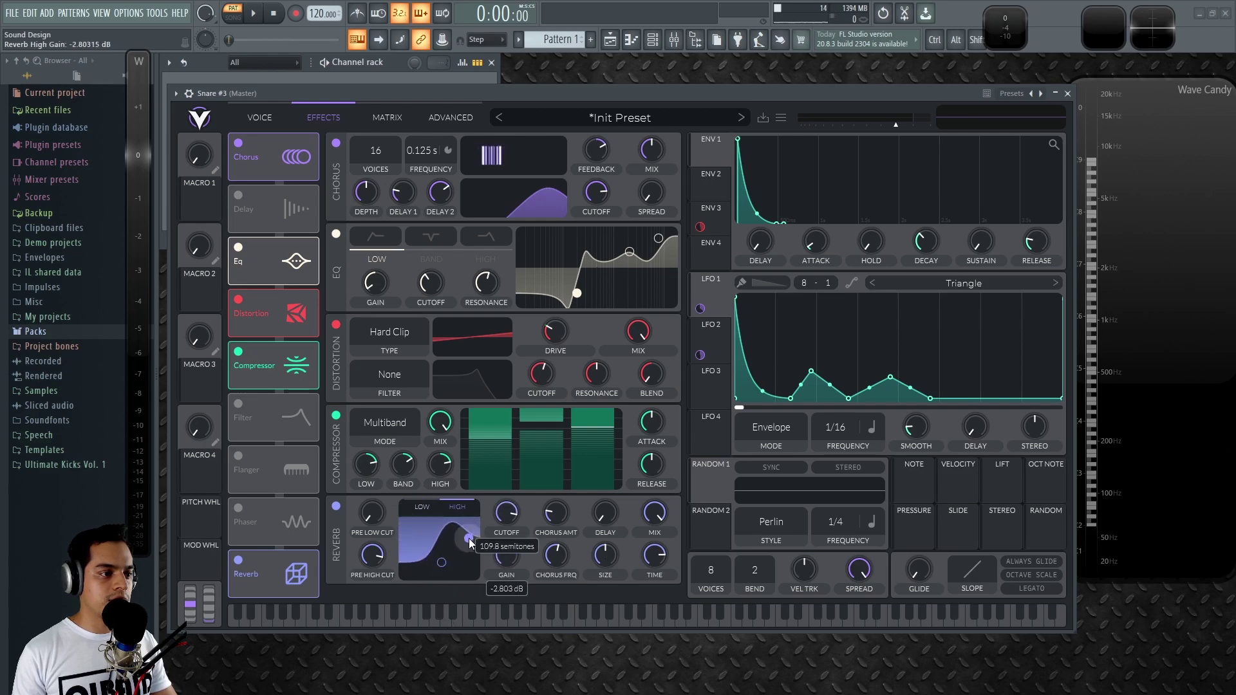
left_click_drag(655, 551, 659, 575)
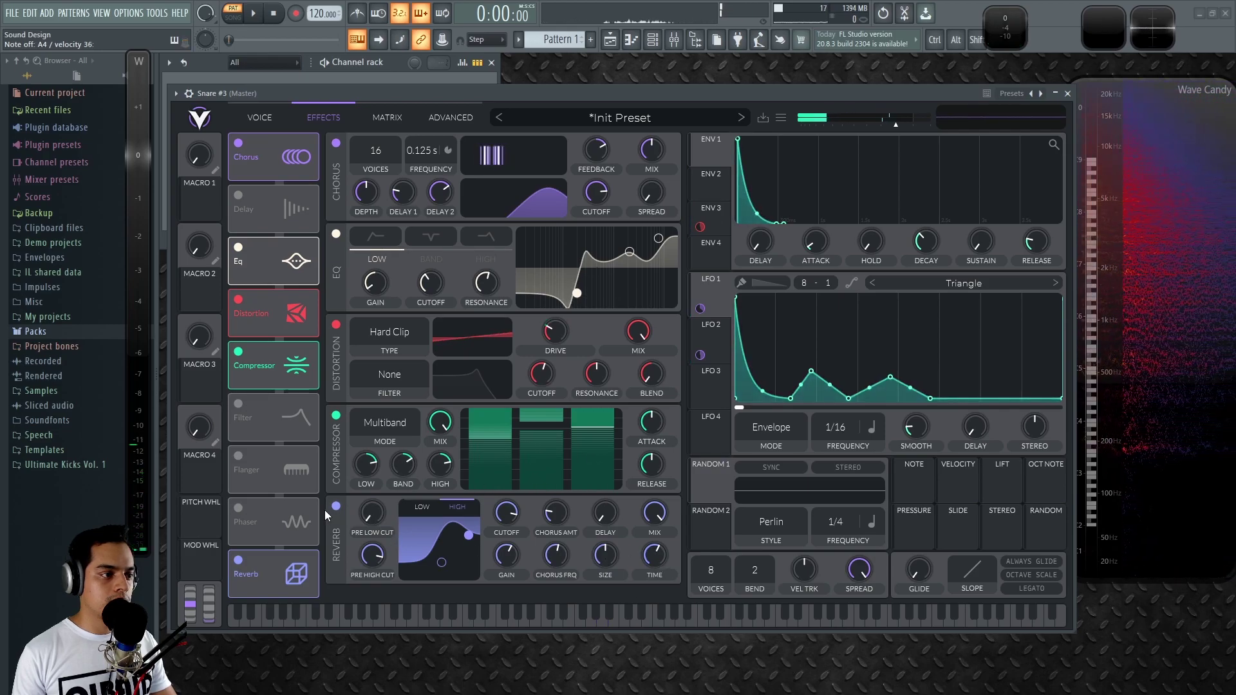
Lower the reverb mix to about 11.5%, fine-tune its time, and return to the oscillator and sampler settings
left_click_drag(652, 620, 651, 622)
left_click_drag(653, 517, 660, 558)
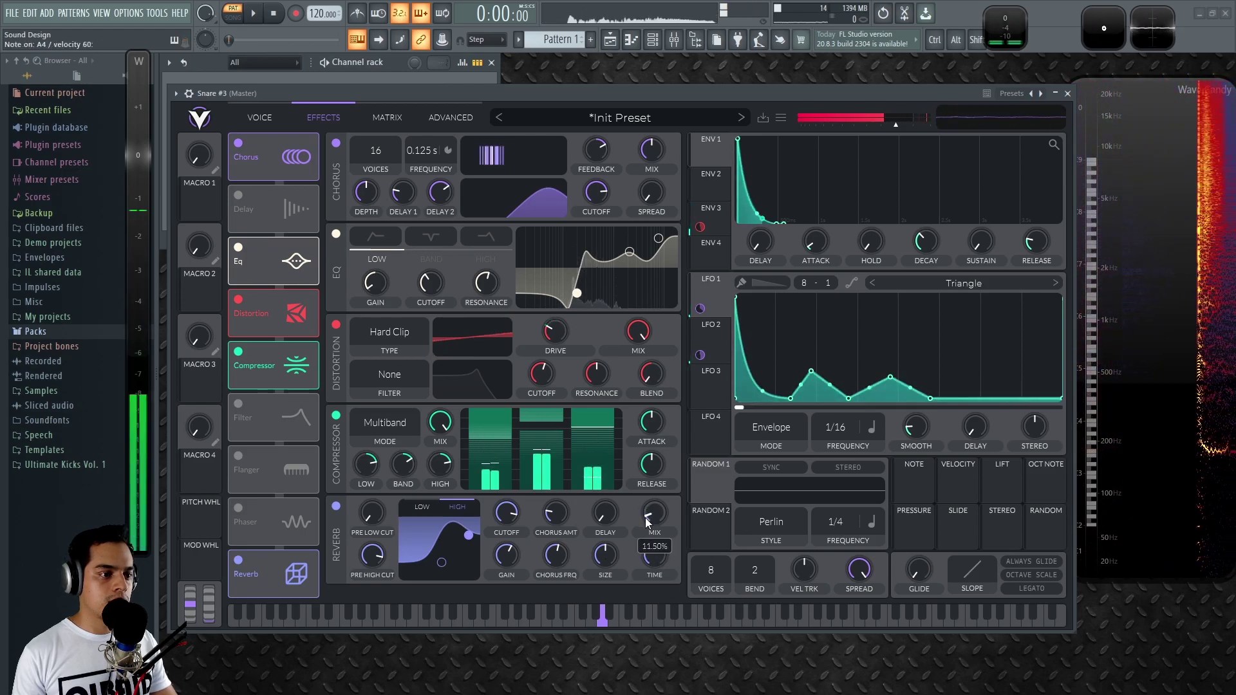
left_click_drag(654, 558, 656, 569)
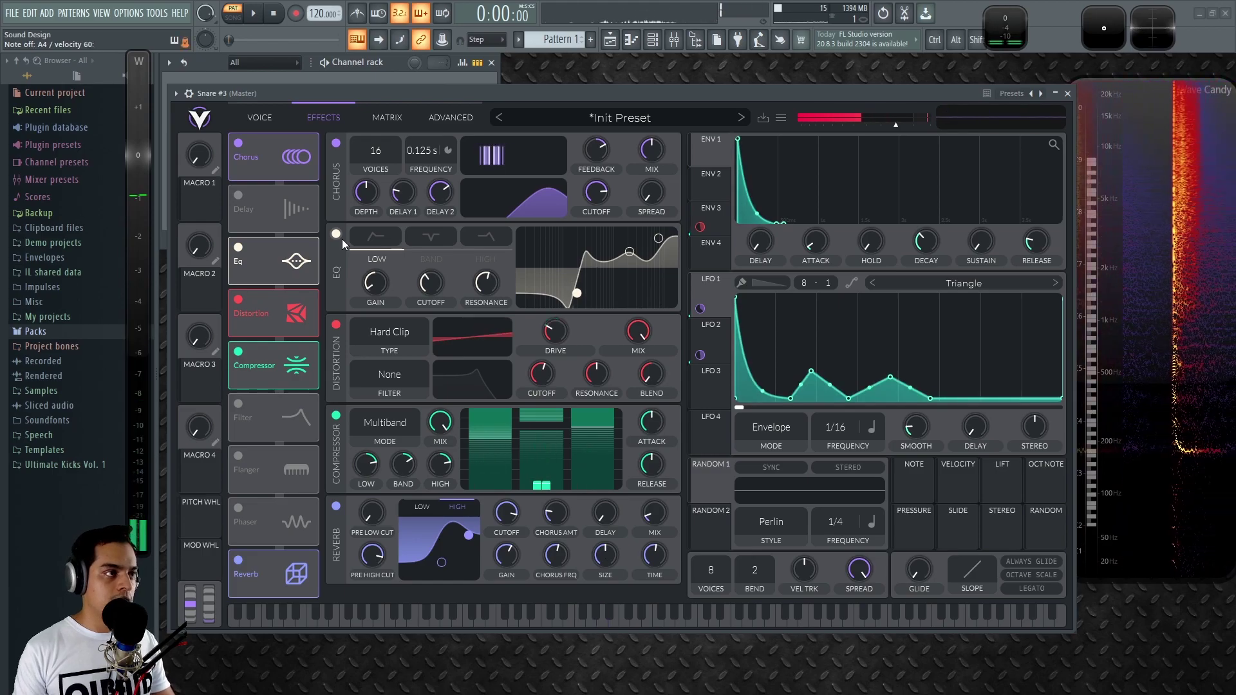
left_click(261, 116)
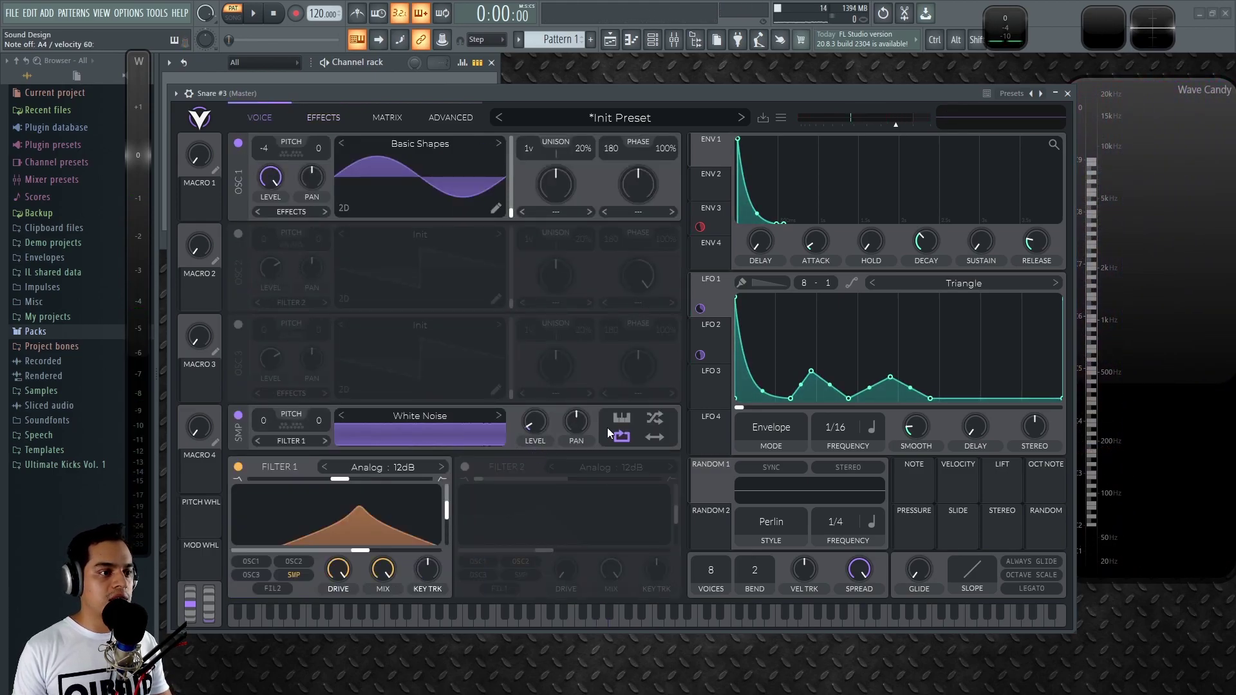